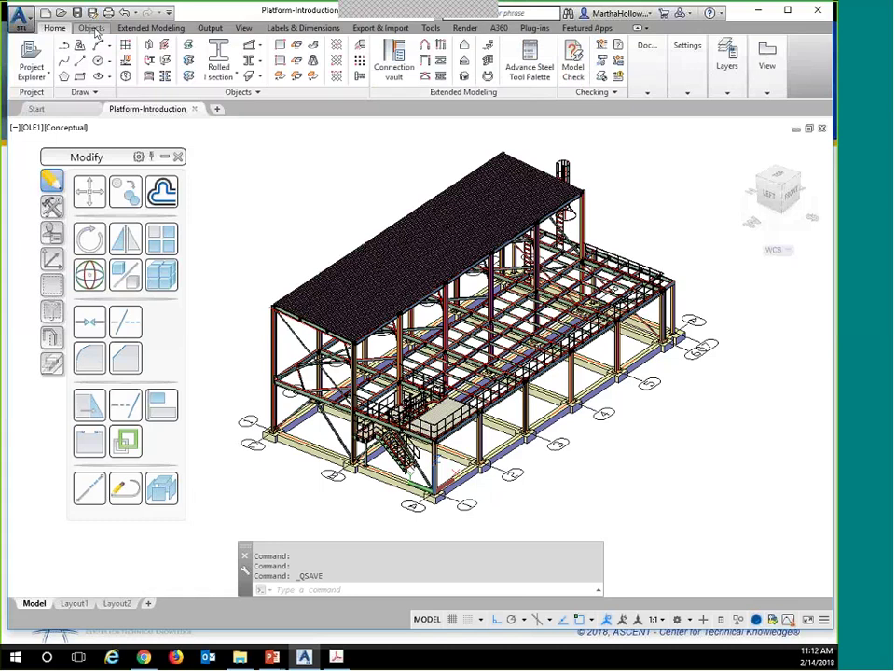
Look over the Objects command set and the Extended Modeling command set
click(92, 27)
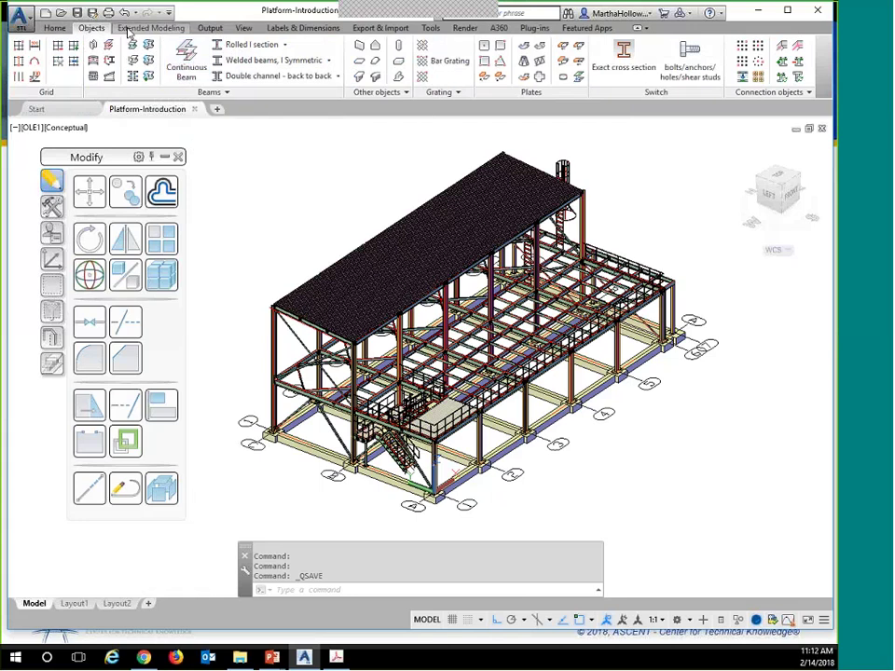
click(130, 29)
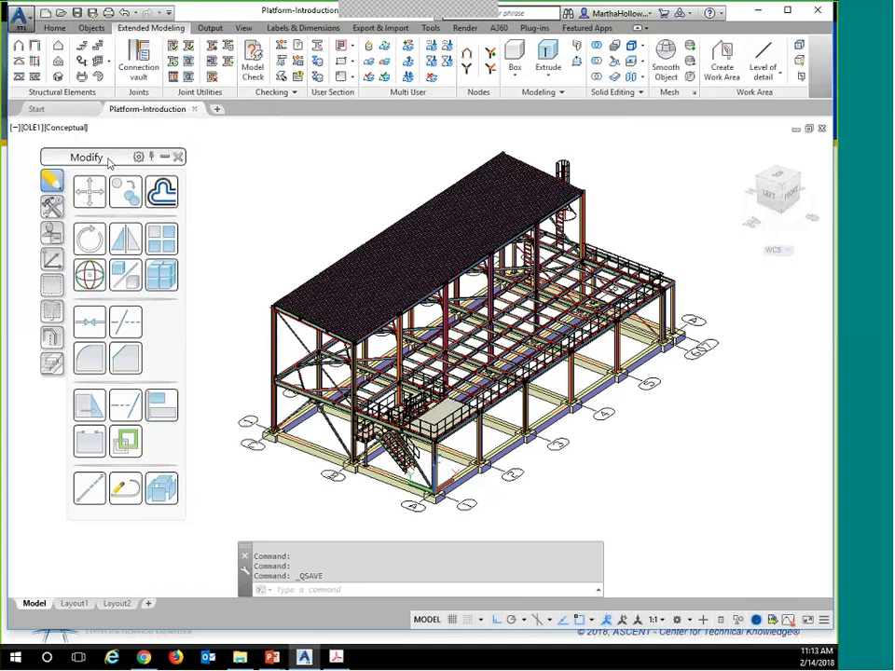
Shift the Advance Steel tool palette slightly, collapse it and expand it again
mouse_move(109, 164)
mouse_down()
mouse_move(137, 166)
mouse_move(123, 198)
mouse_move(113, 155)
mouse_up()
click(169, 156)
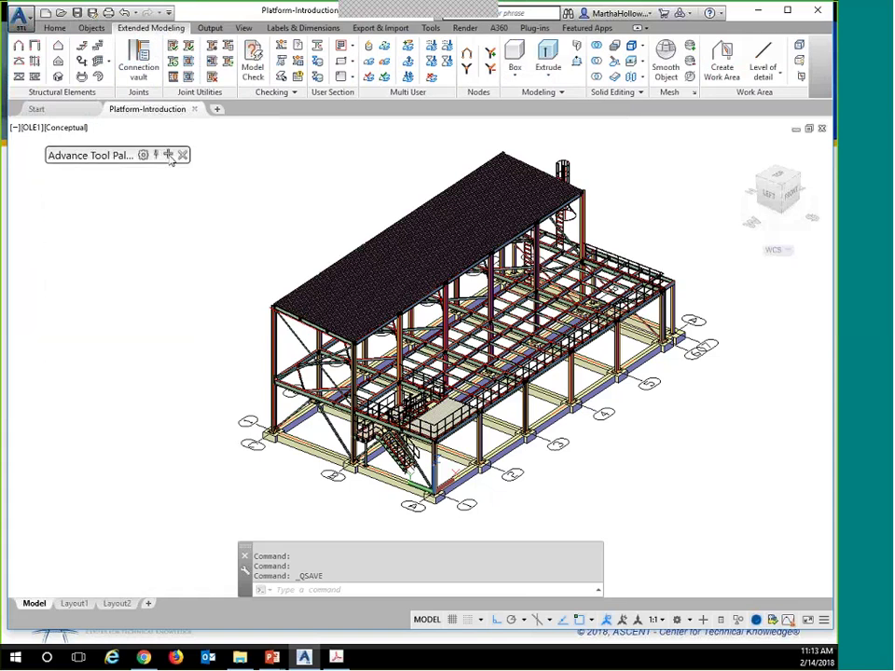
click(169, 156)
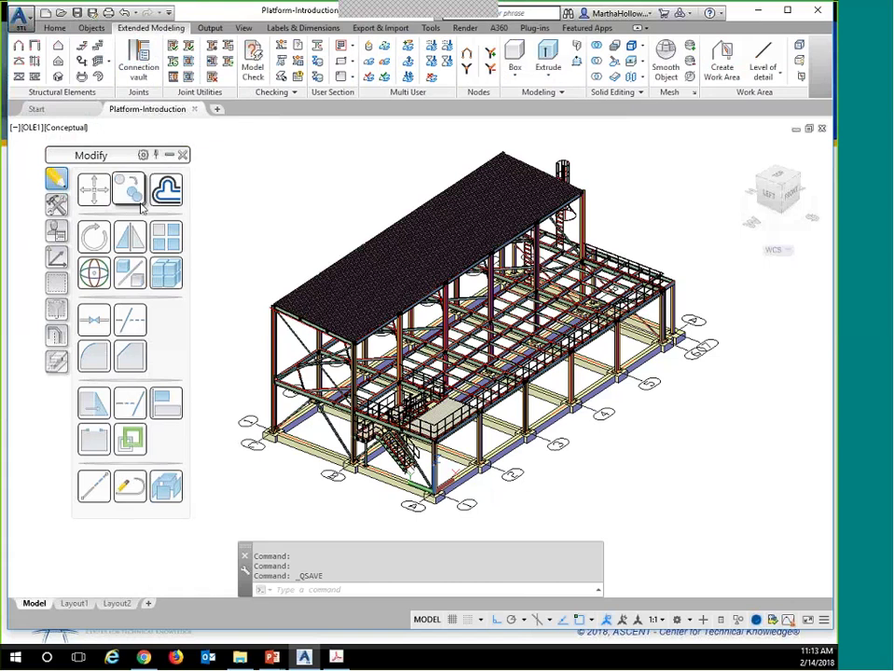
Look through the tool palette's categories from Tools and Custom connections to Quick views, ending on Modify
click(56, 203)
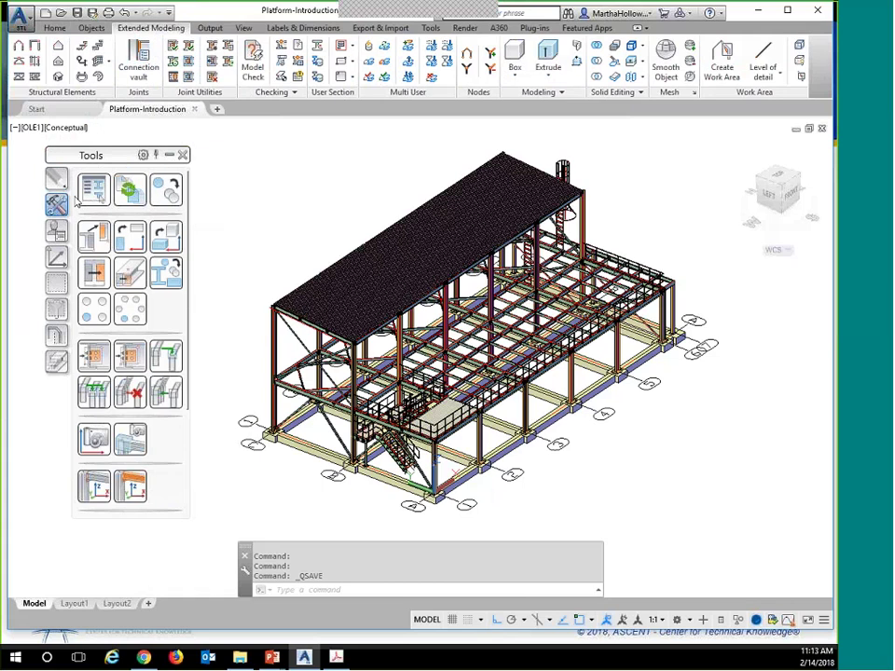
click(56, 230)
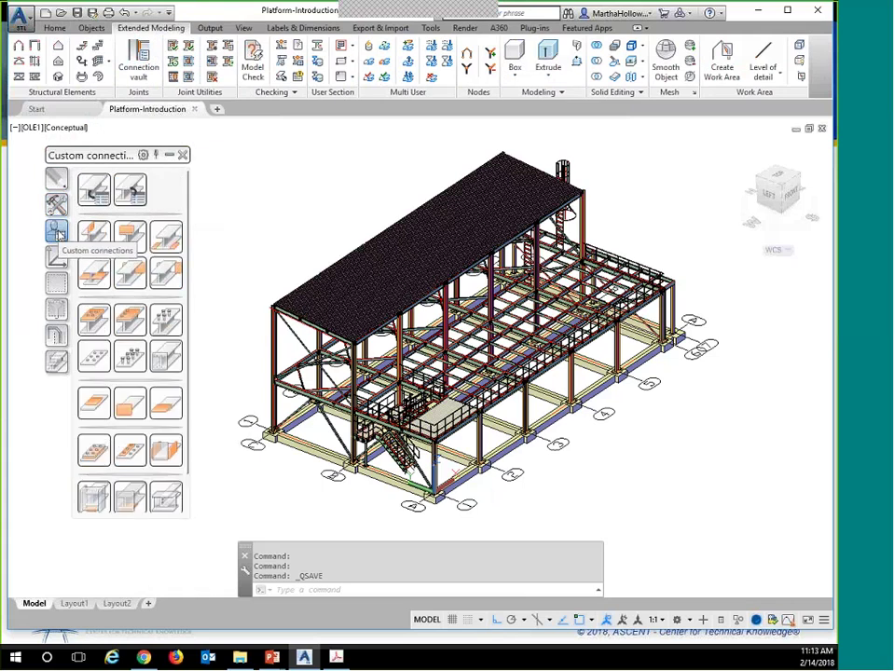
click(56, 259)
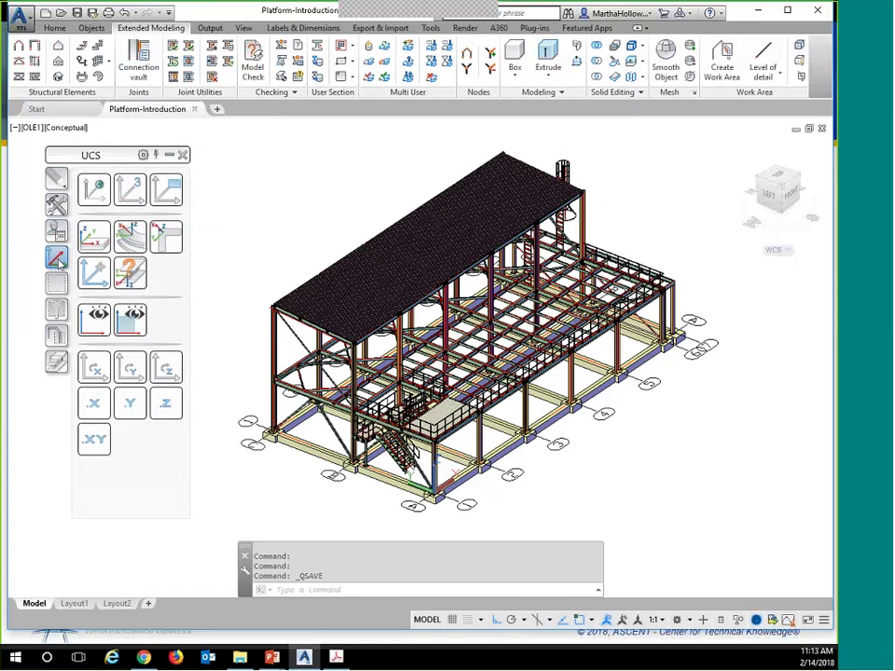
click(56, 285)
click(55, 311)
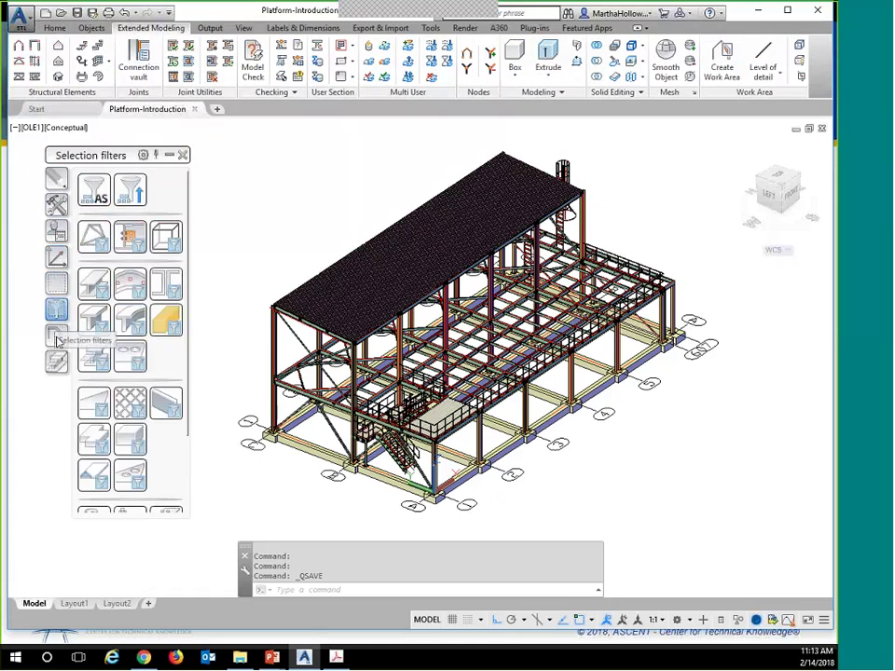
click(56, 338)
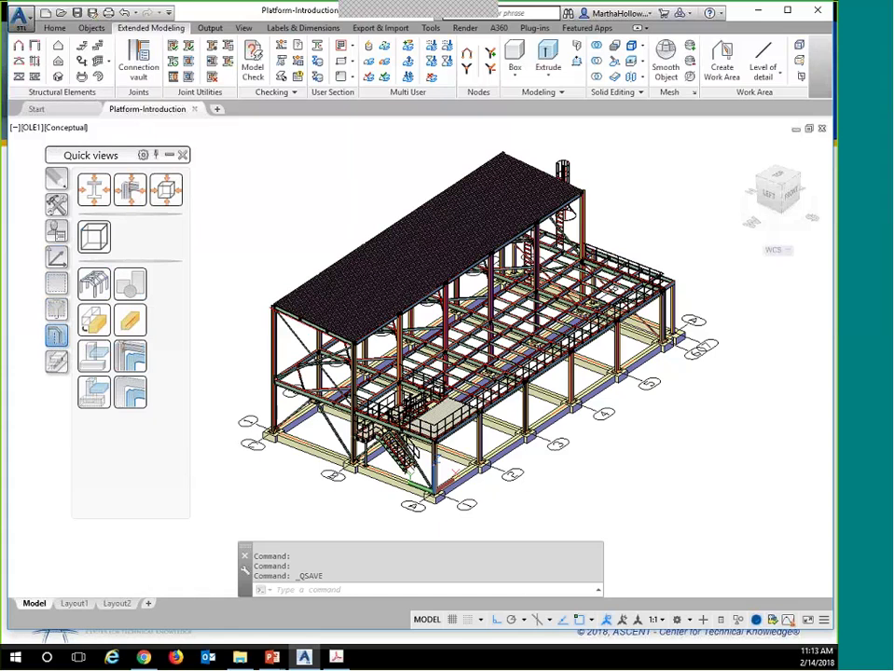
click(56, 178)
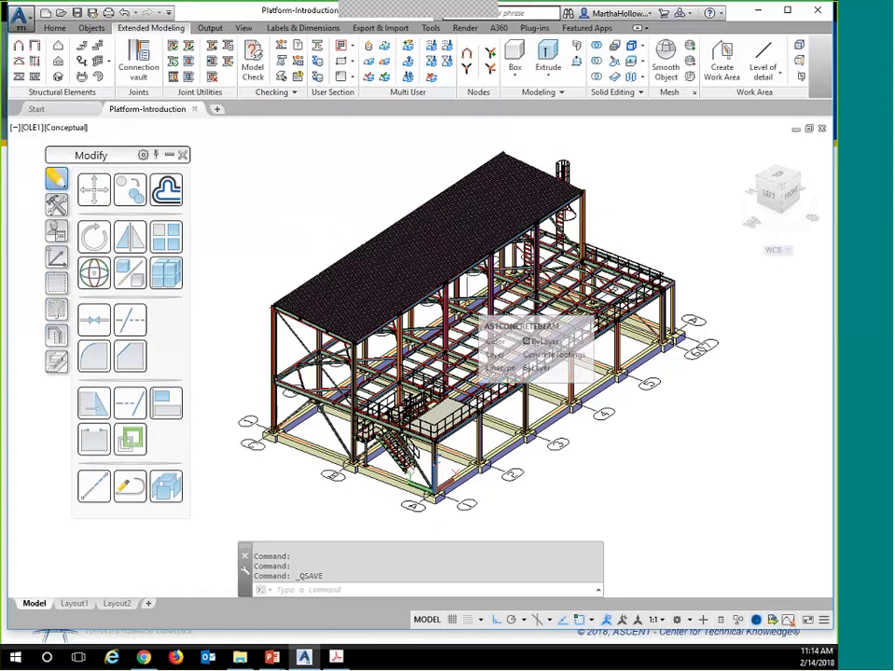
Orbit the platform model and view it from the left, front and top, returning to the southwest isometric view after each
shift+middle_drag(355, 230, 540, 354)
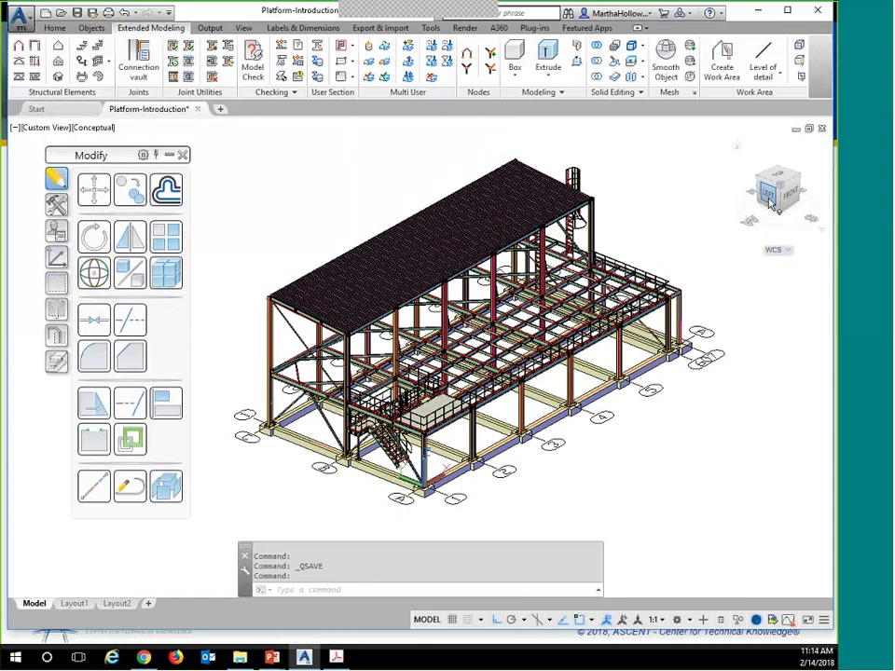
click(770, 197)
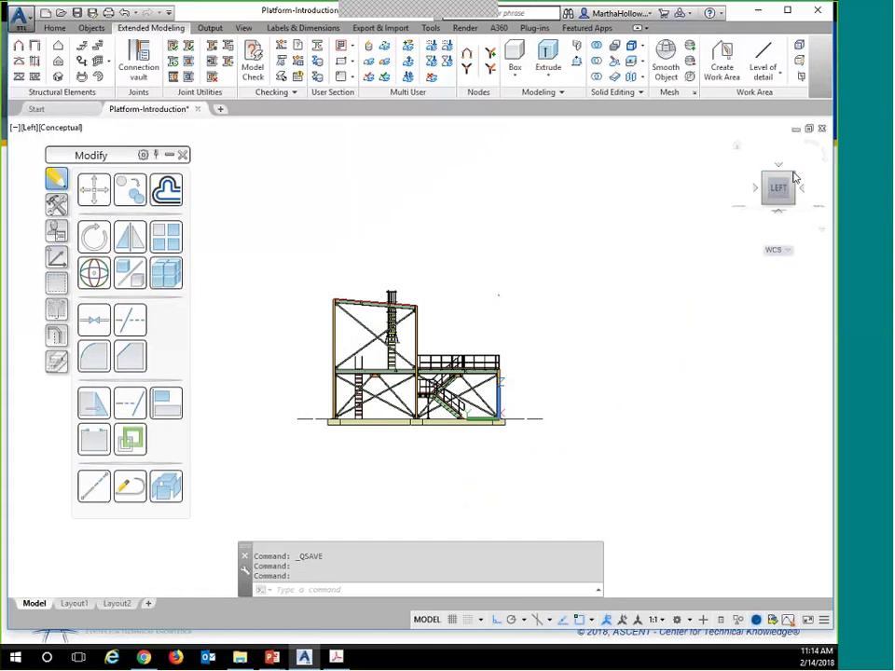
click(793, 177)
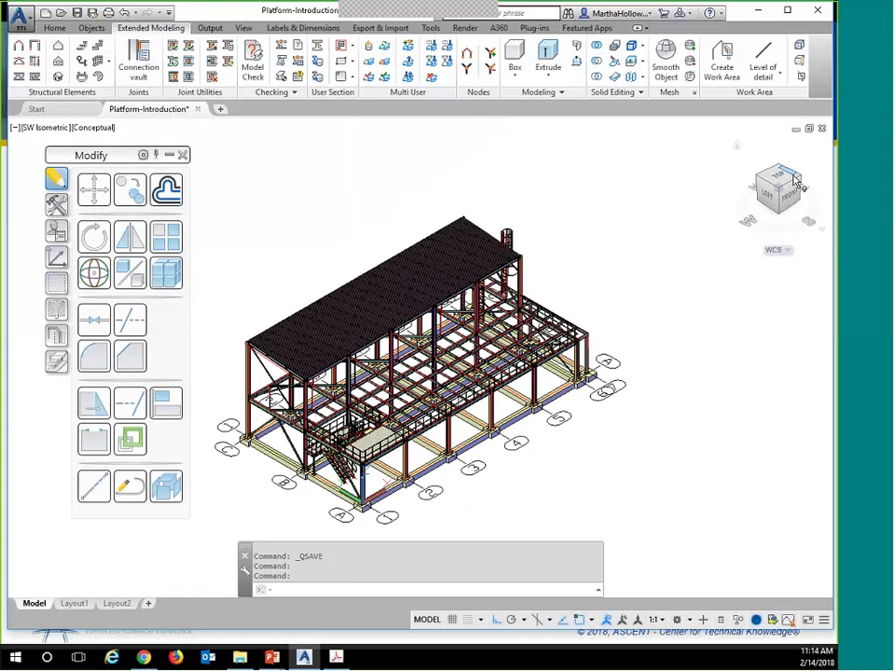
click(791, 195)
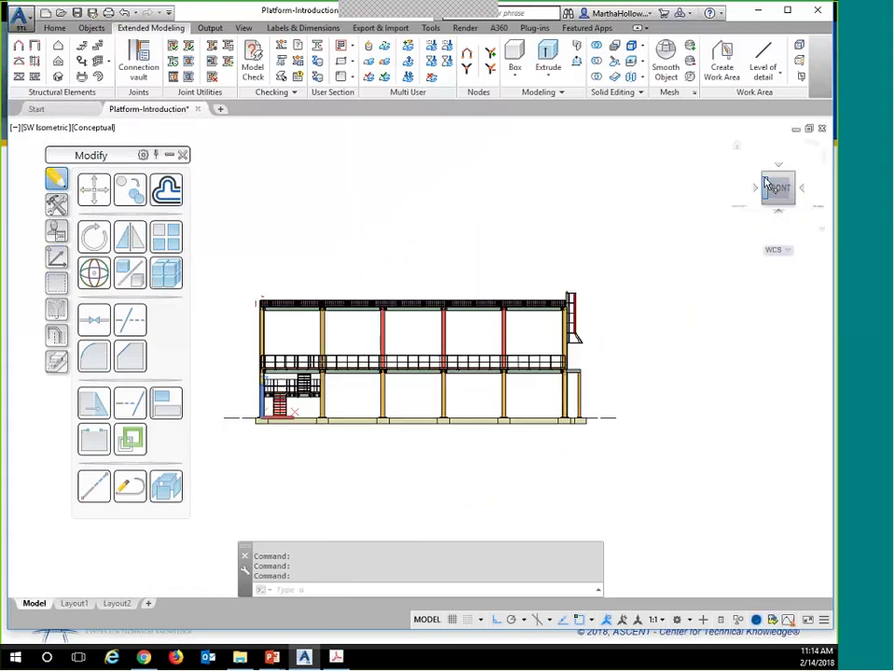
click(764, 182)
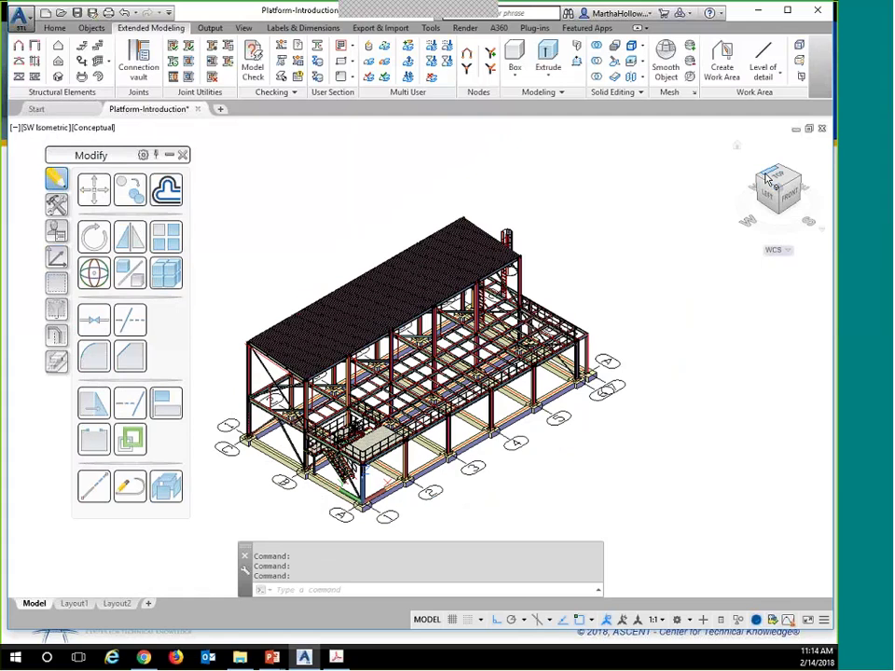
click(778, 178)
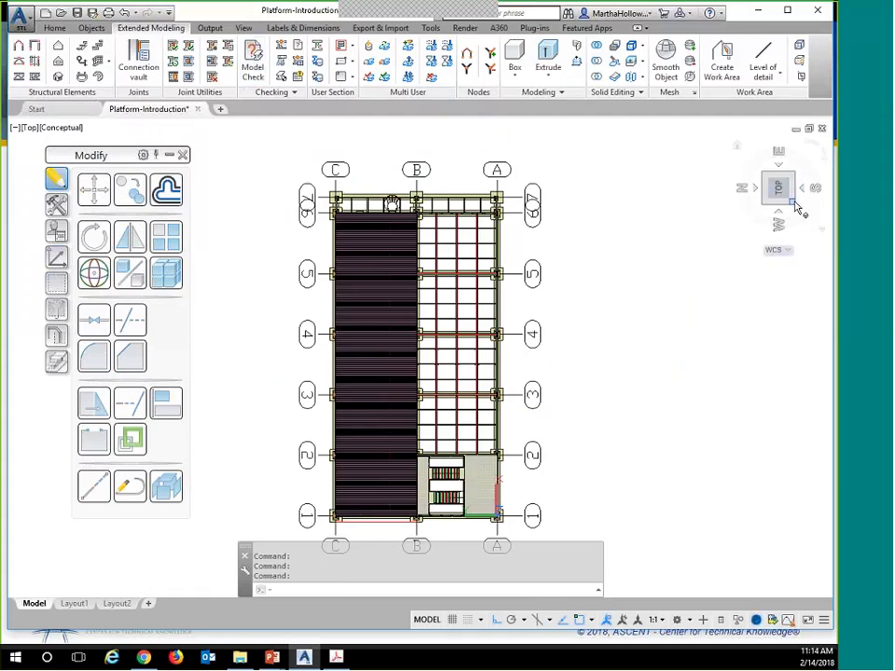
click(794, 205)
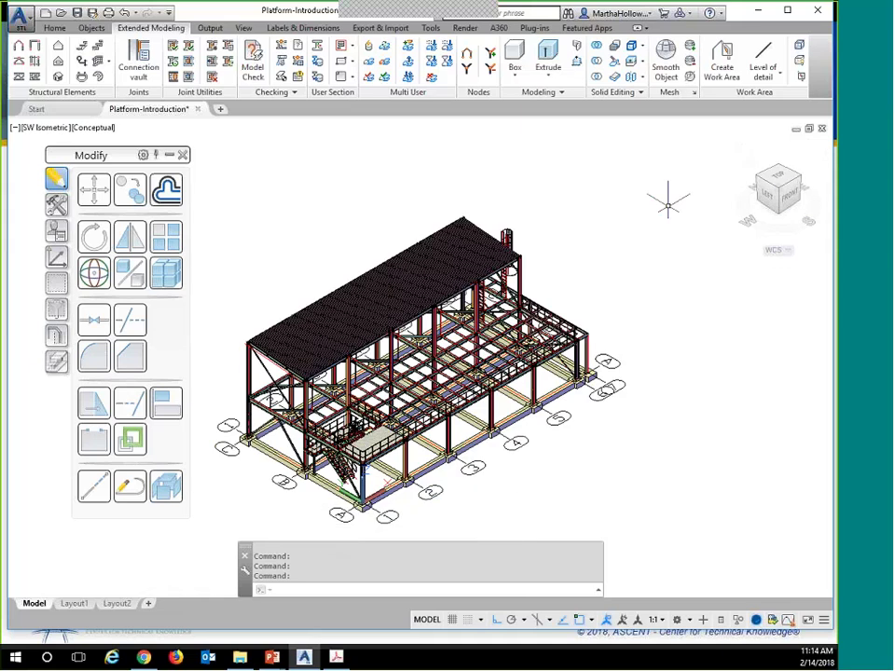
Switch to the preset Front view and examine the coordinate system icon at the base of the first column
click(42, 129)
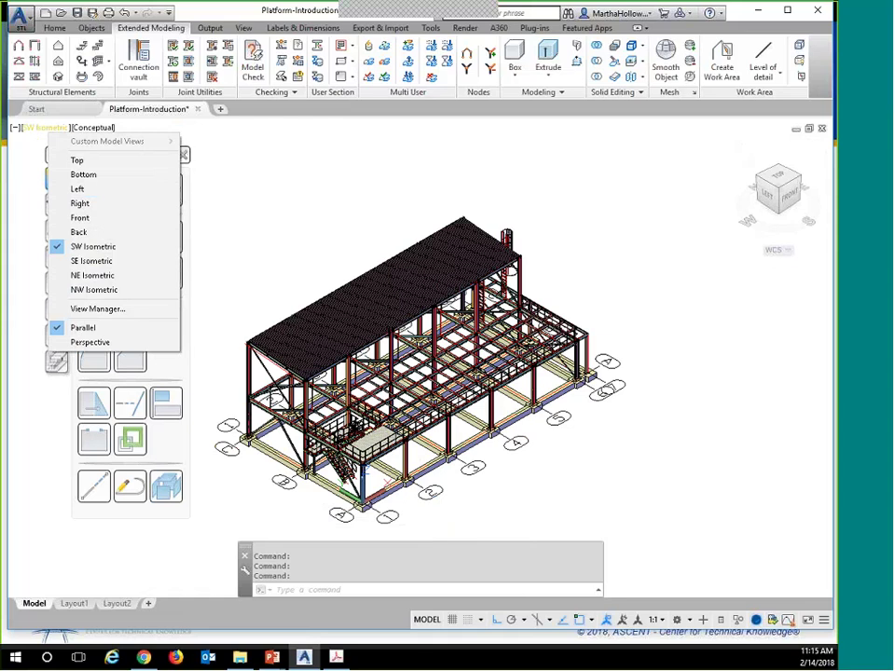
click(80, 218)
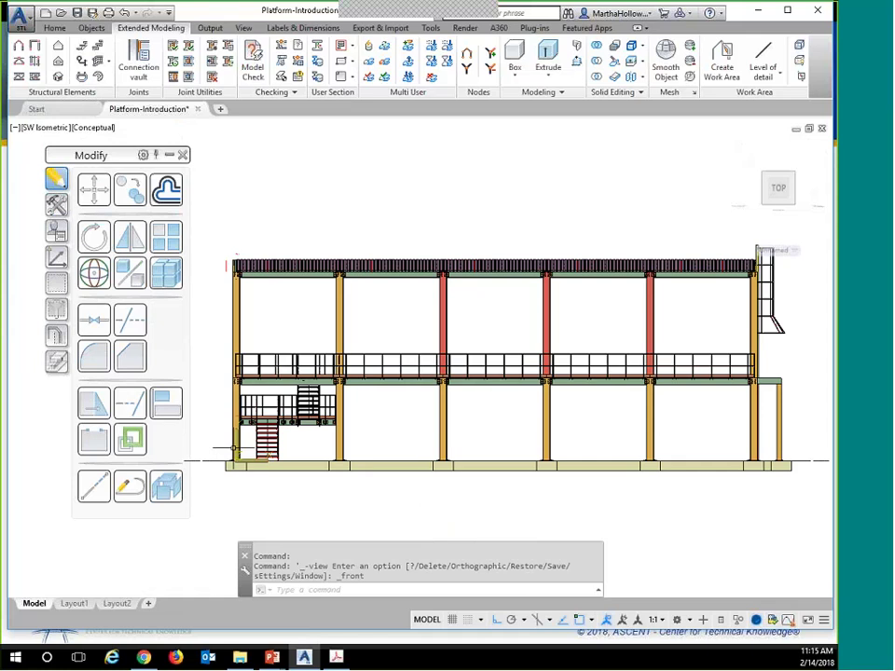
scroll(235, 451, up, 5)
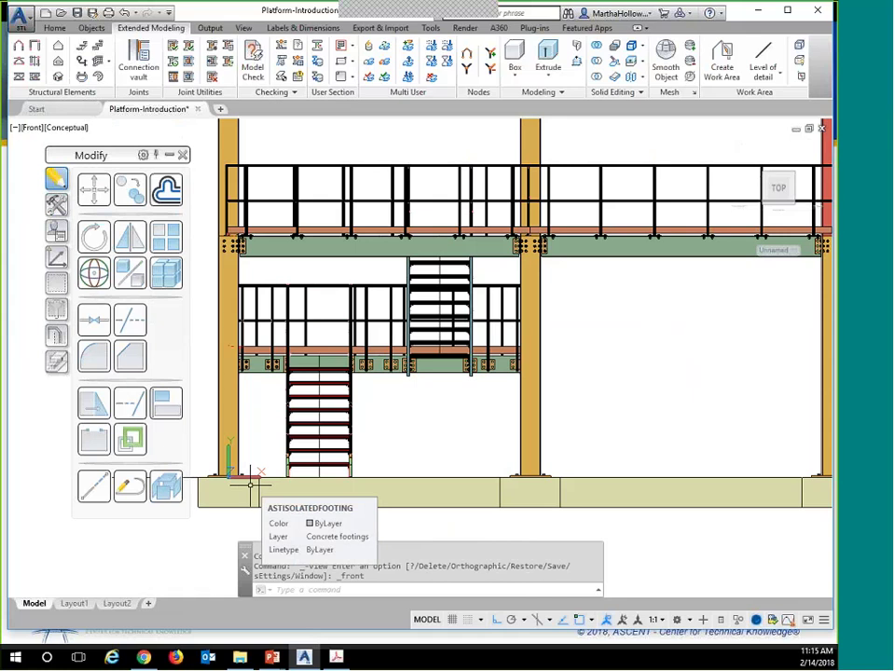
scroll(484, 313, down, 6)
middle_drag(531, 289, 410, 338)
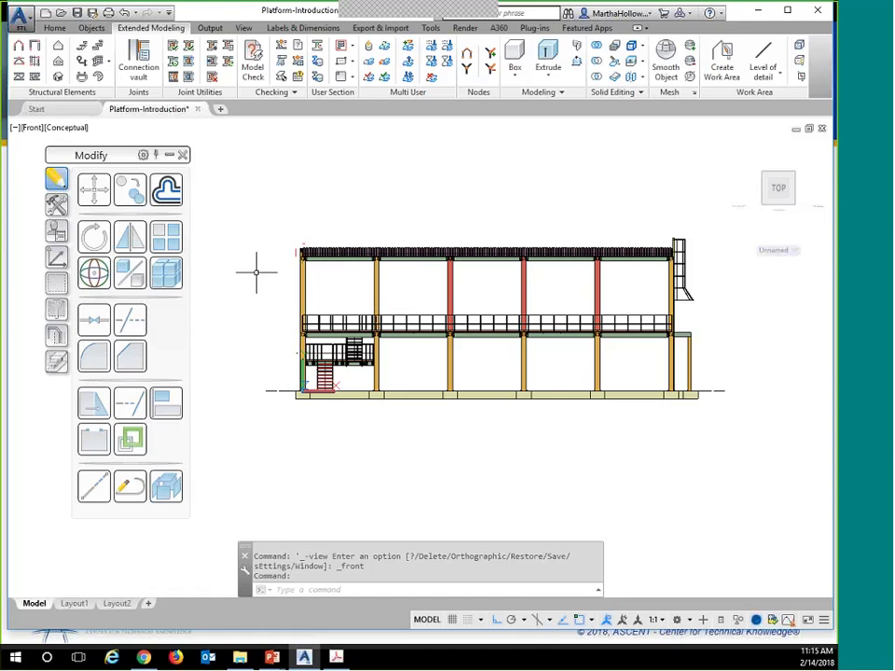
Reset the user coordinate system to World with the UCS command
text(UCS)
key(Return)
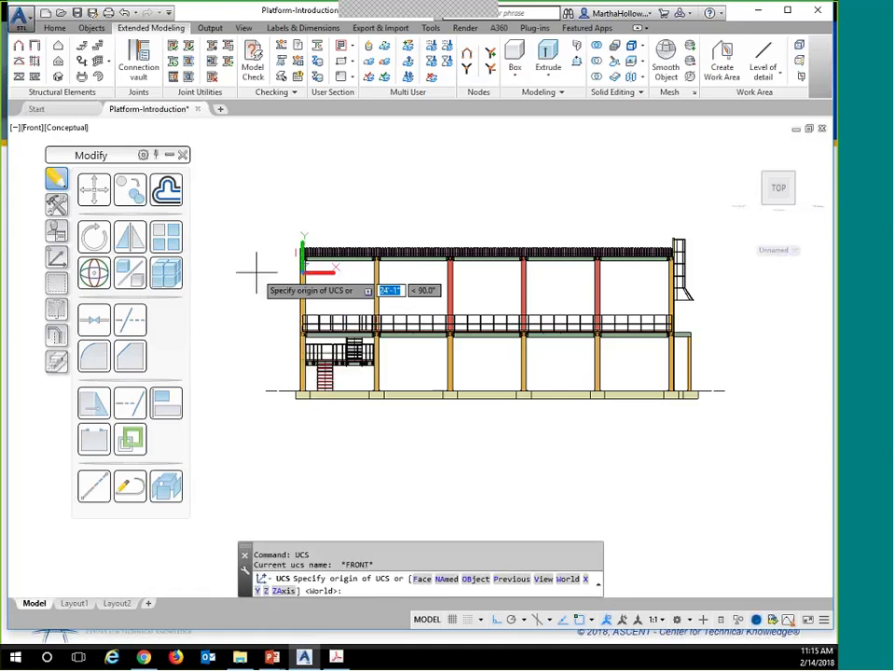
text(w)
key(Return)
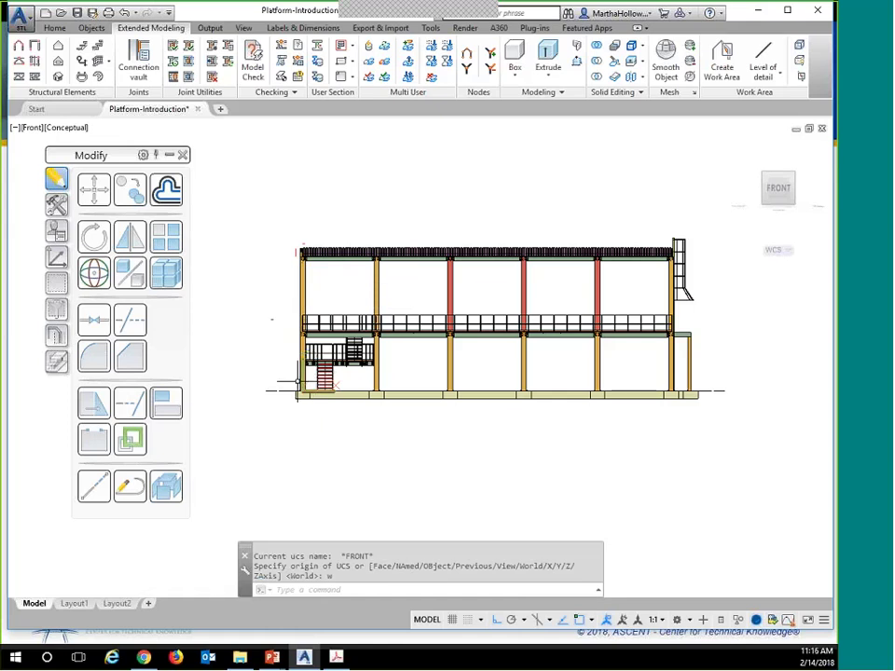
Set the platform model's view to the SW Isometric preset
click(37, 109)
click(141, 110)
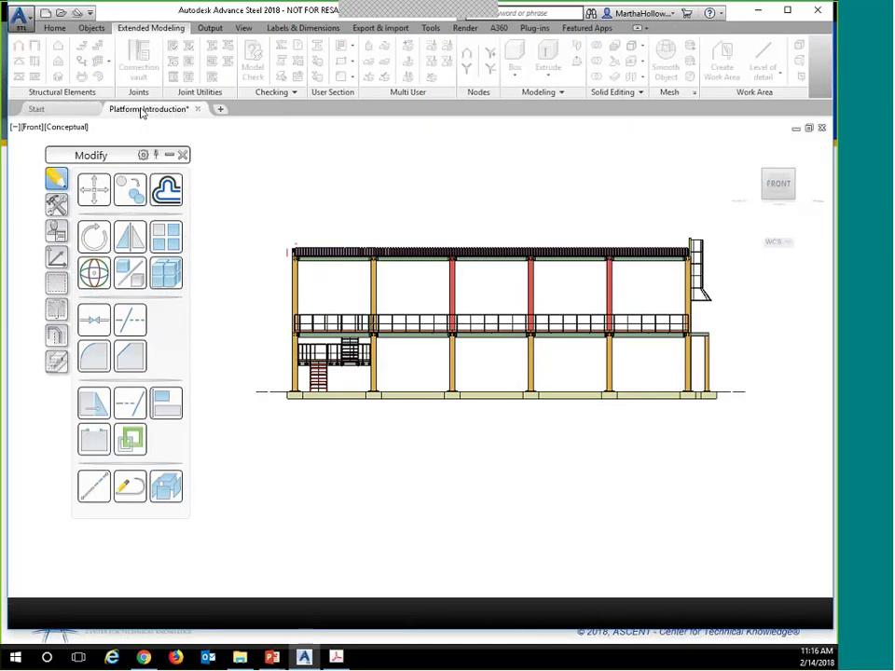
click(34, 128)
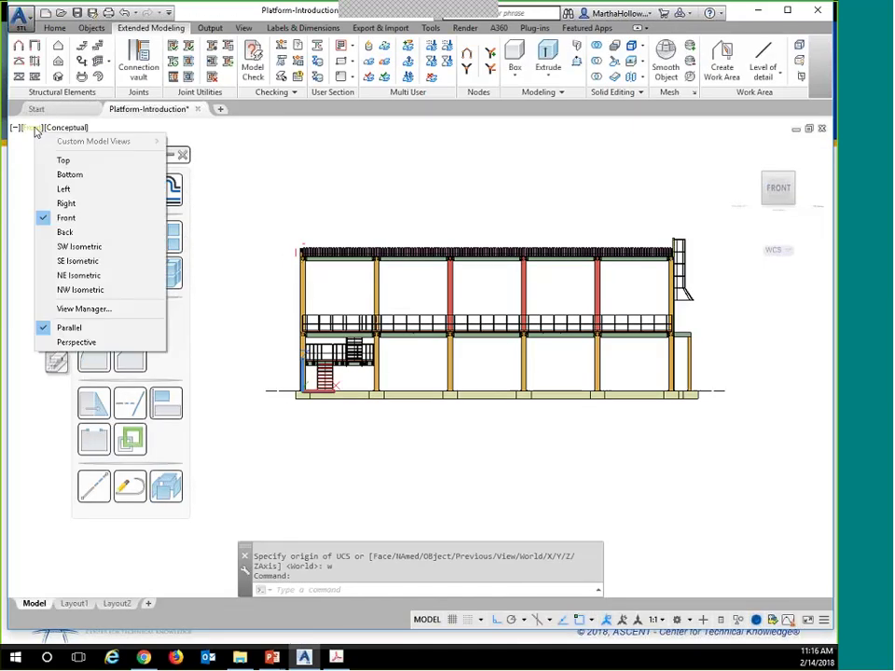
click(79, 246)
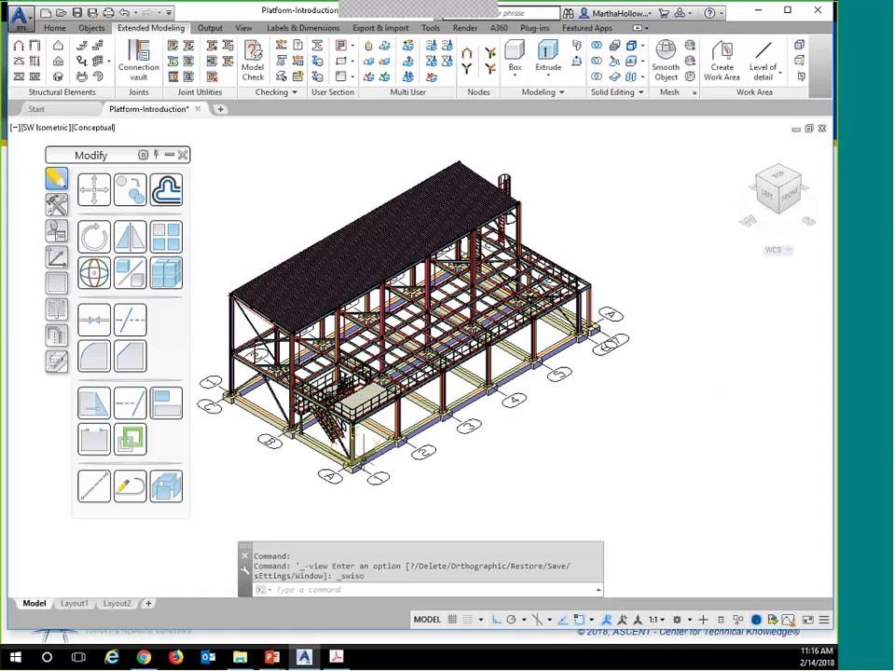
mouse_move(365, 465)
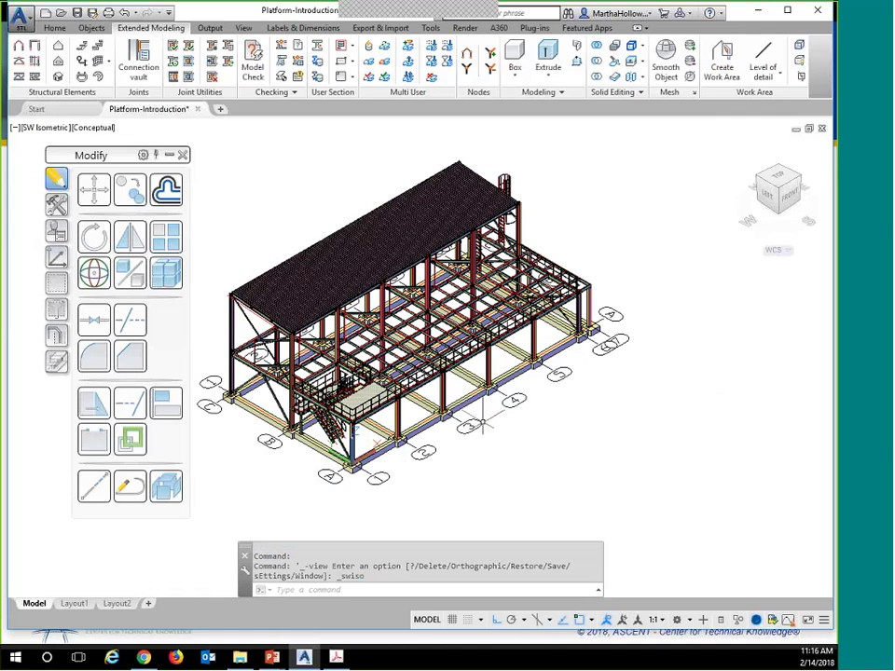
mouse_move(483, 424)
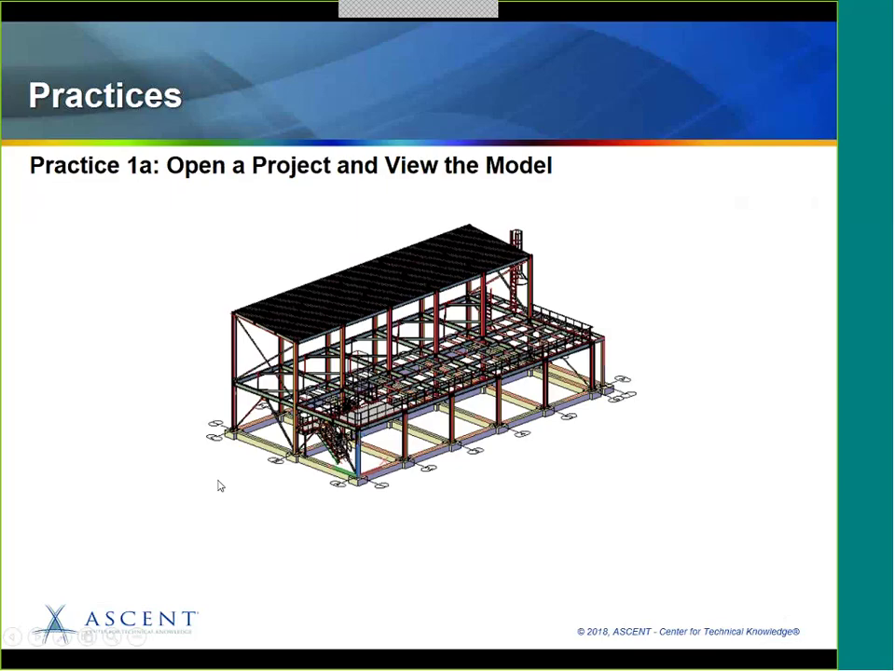
click(218, 481)
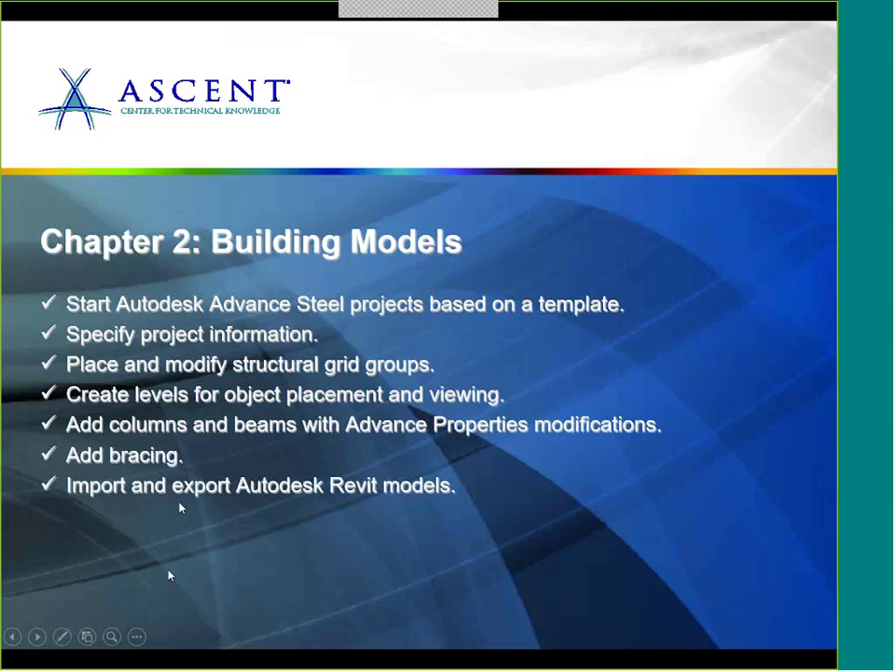
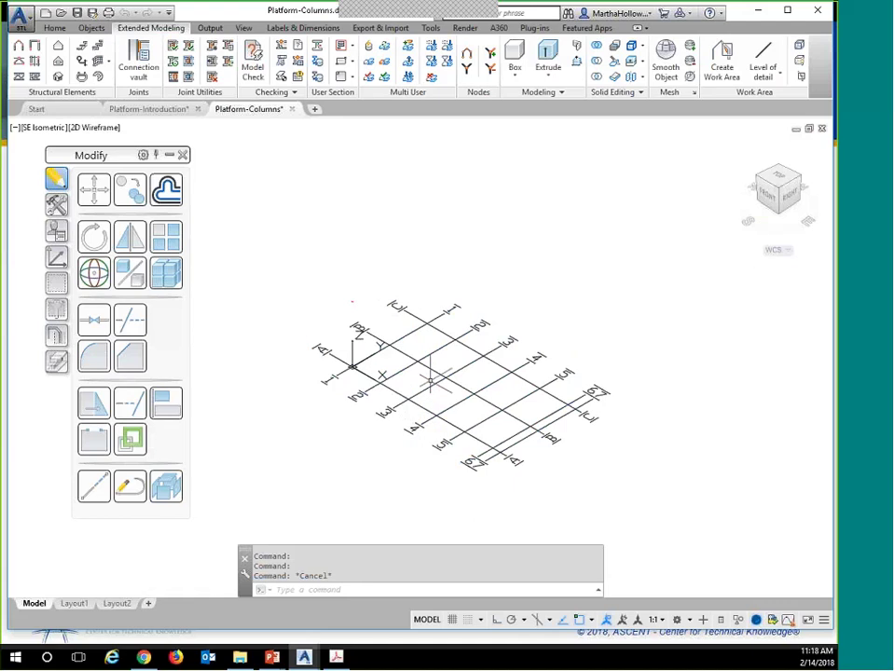
Open the Project Explorer in the Platform-Columns drawing, move it away from the grid and show its workplanes
mouse_move(424, 292)
middle_down()
mouse_move(411, 326)
mouse_move(459, 333)
middle_up()
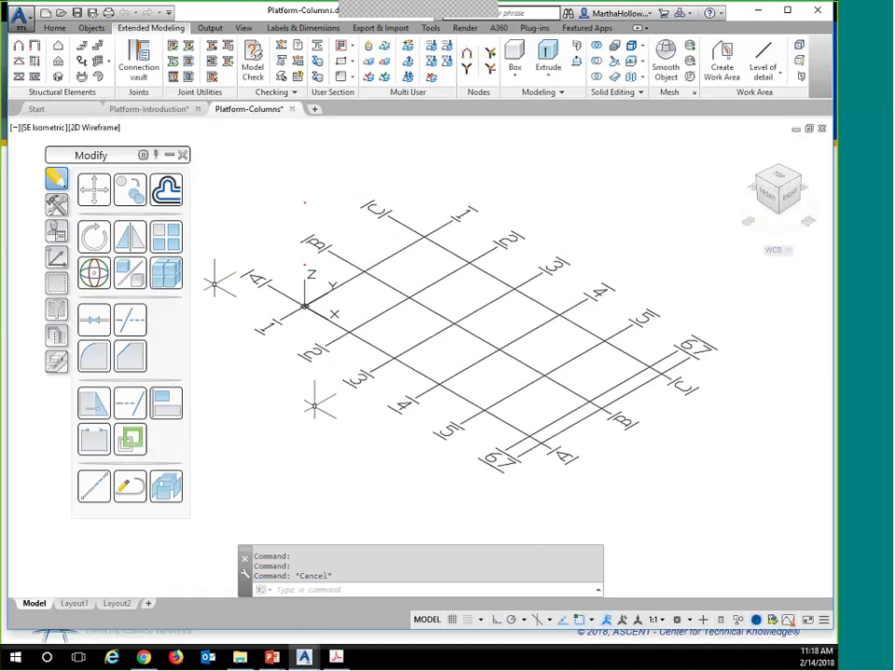
click(56, 29)
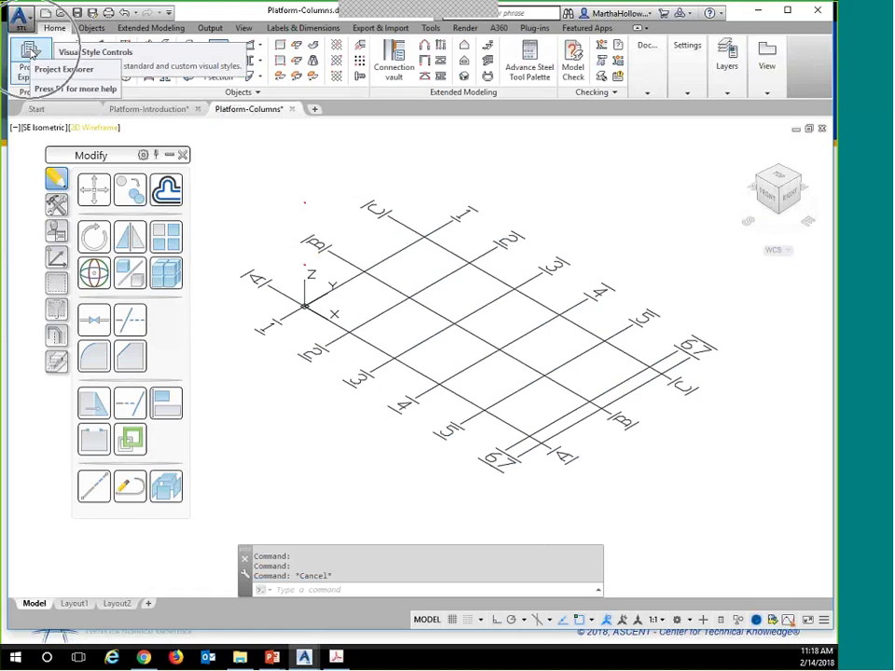
click(31, 51)
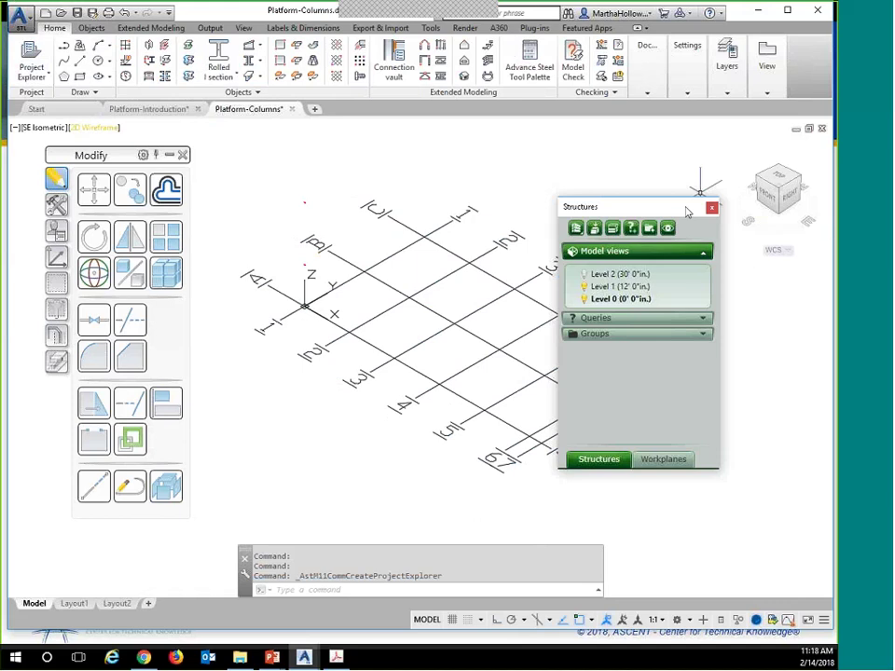
drag(666, 206, 724, 234)
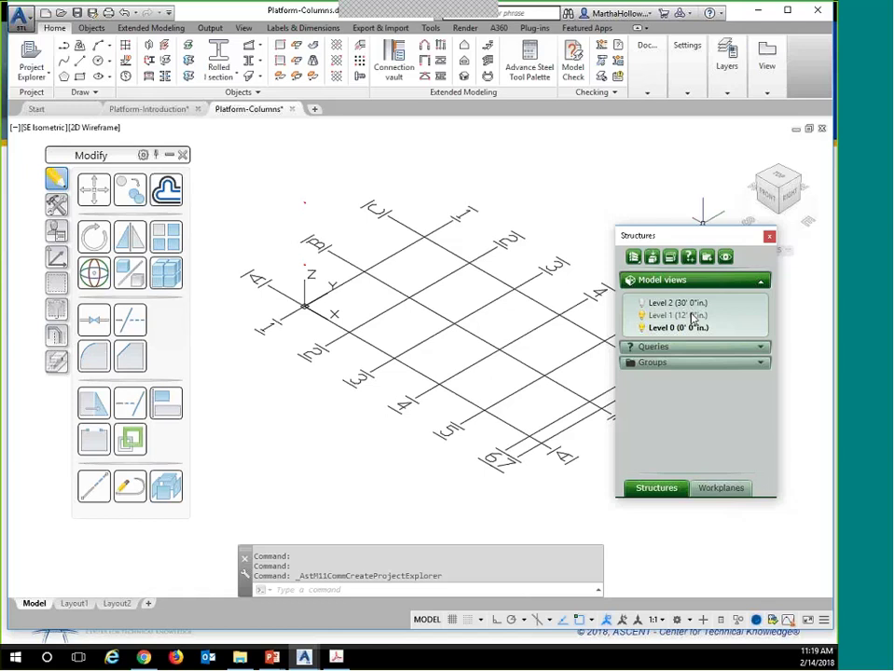
click(717, 496)
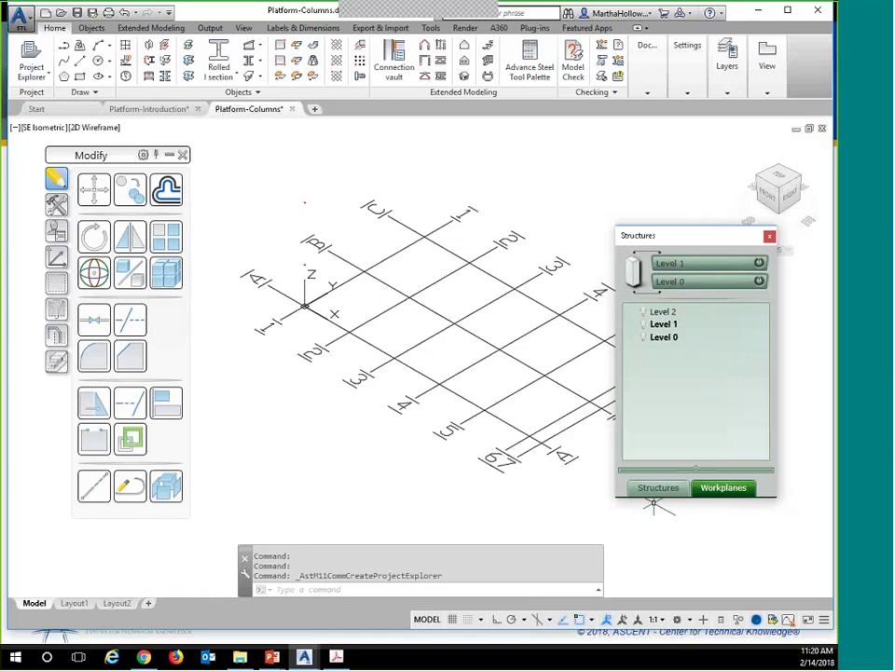
Review the Level 1 and Level 0 workplane settings and the structure's model views in the Project Explorer, and close it
click(687, 265)
click(700, 324)
click(658, 489)
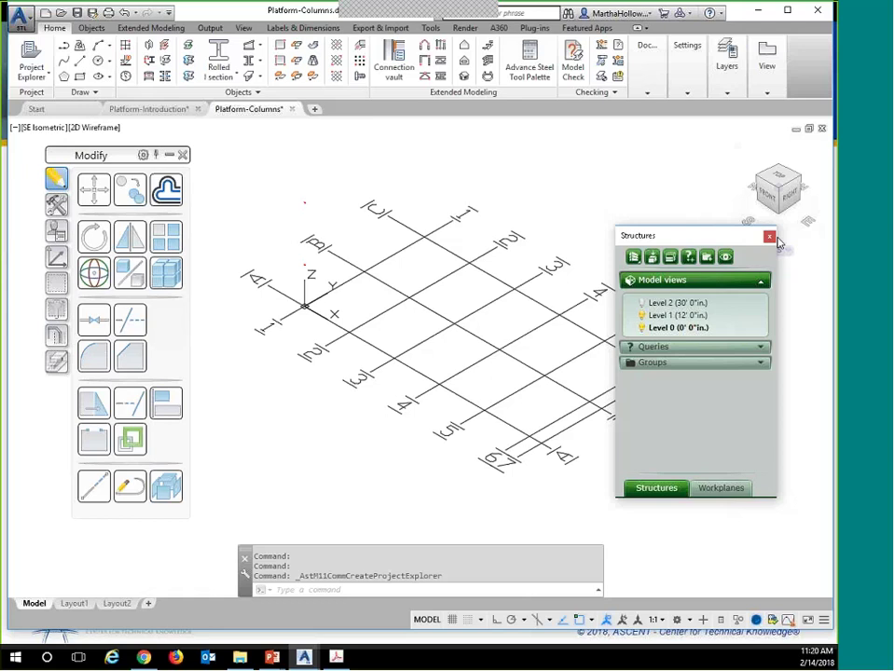
click(768, 236)
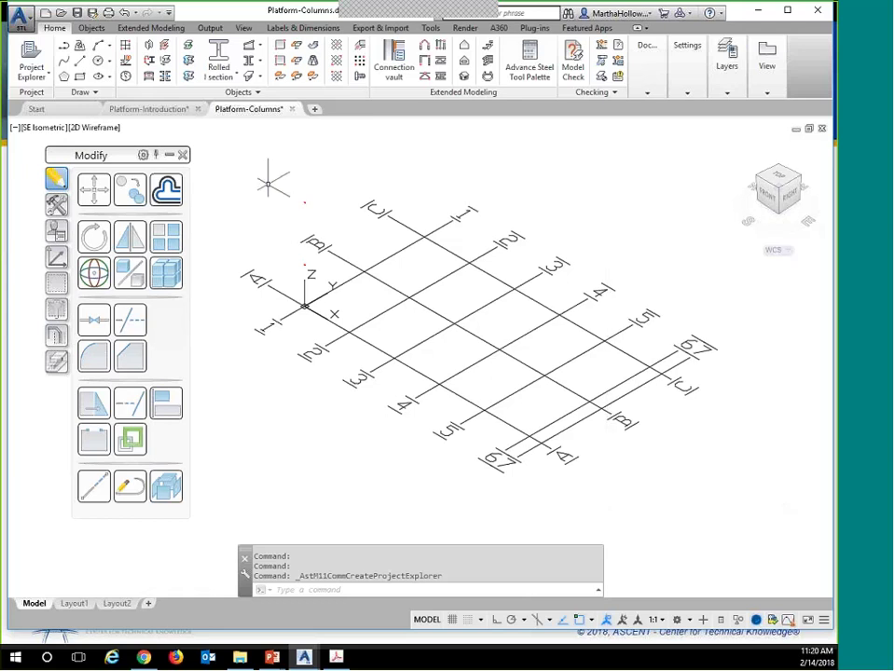
Check that the GRID Intersection Points snap is active and place a steel column at the intersection of grid lines A and 1
click(91, 28)
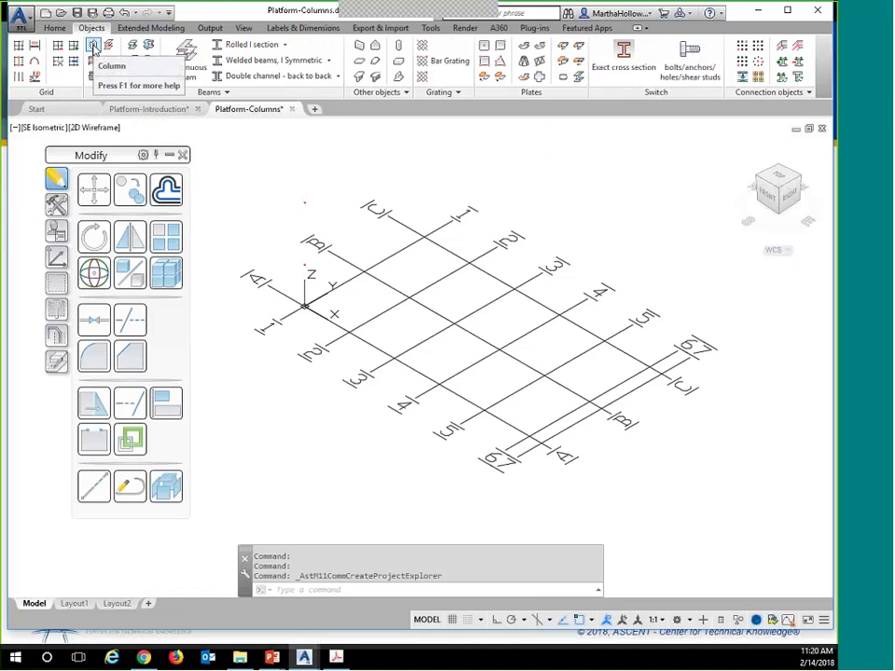
click(94, 46)
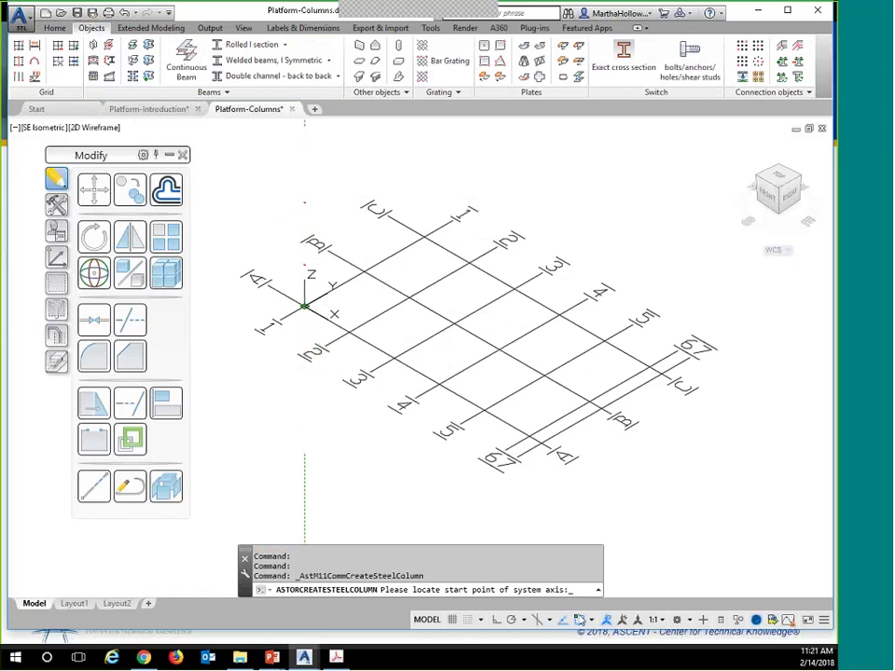
click(590, 619)
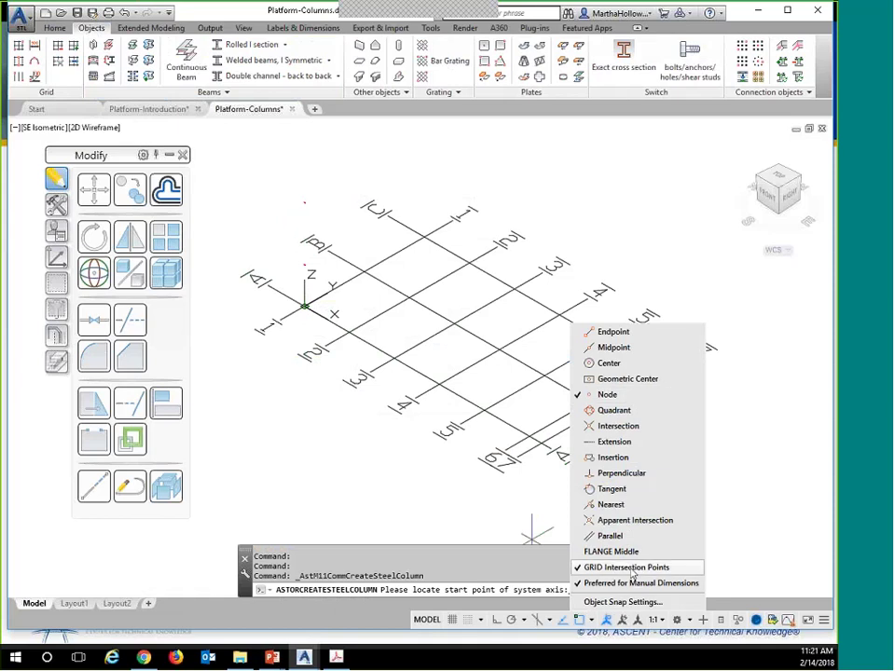
click(430, 527)
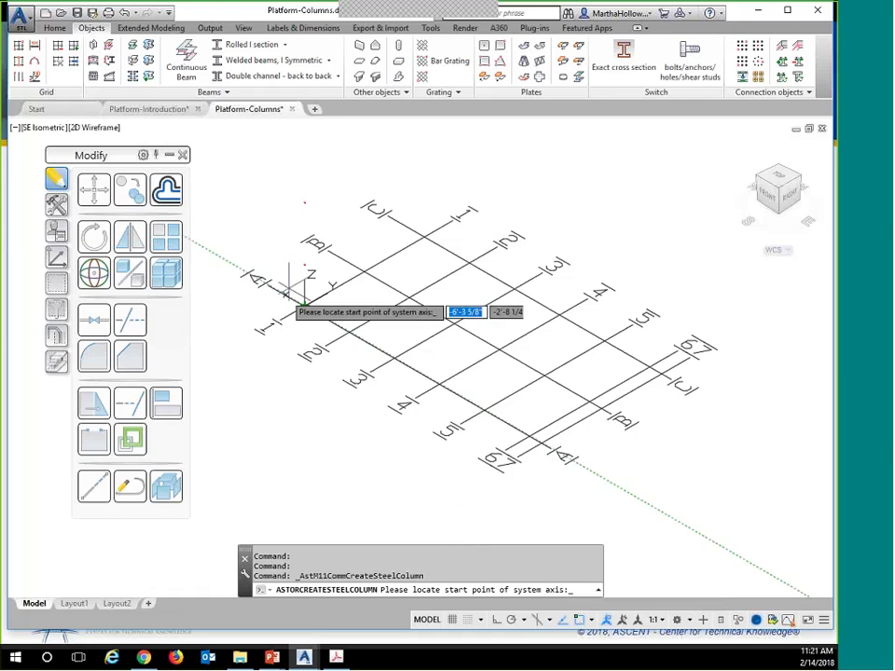
scroll(303, 309, up, 10)
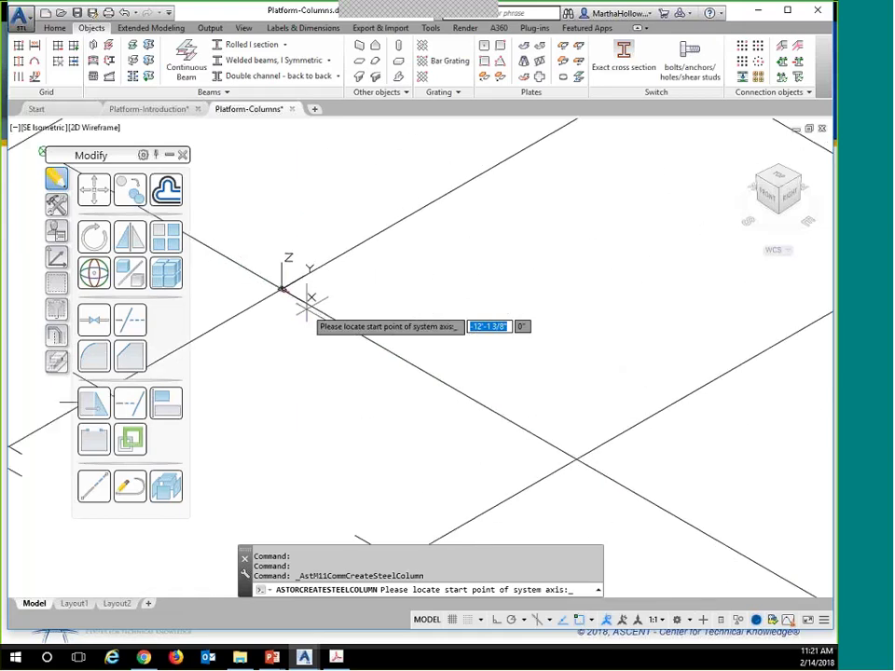
mouse_move(305, 310)
middle_down()
mouse_move(400, 396)
mouse_move(659, 515)
middle_up()
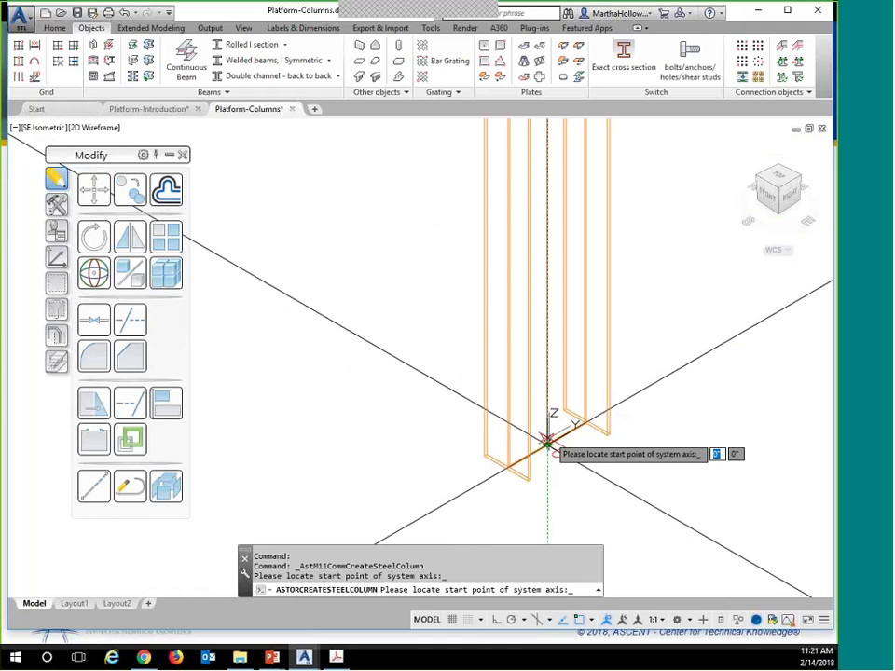
scroll(547, 438, down, 3)
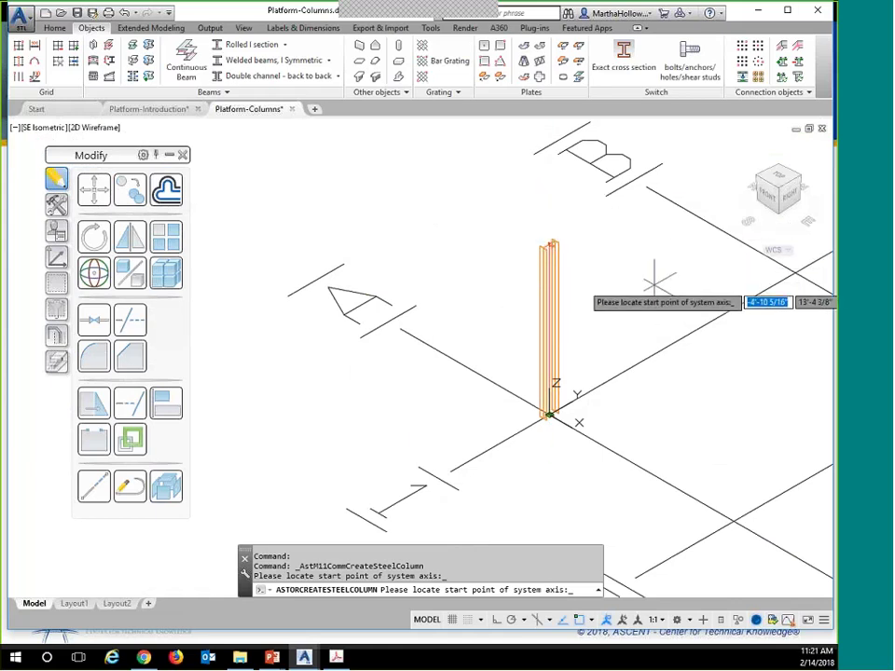
mouse_move(661, 291)
middle_down()
mouse_move(568, 280)
mouse_move(520, 284)
middle_up()
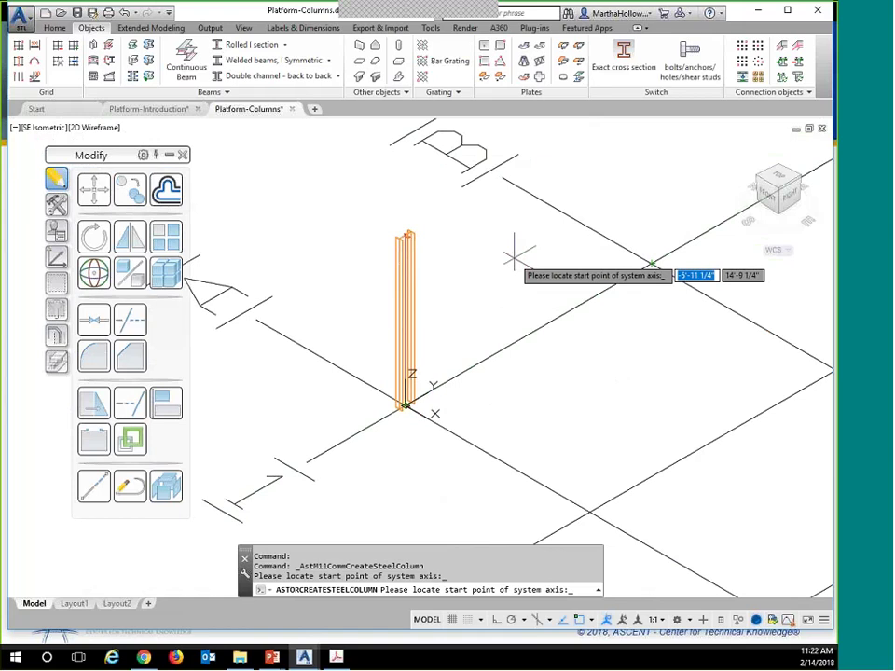
click(405, 407)
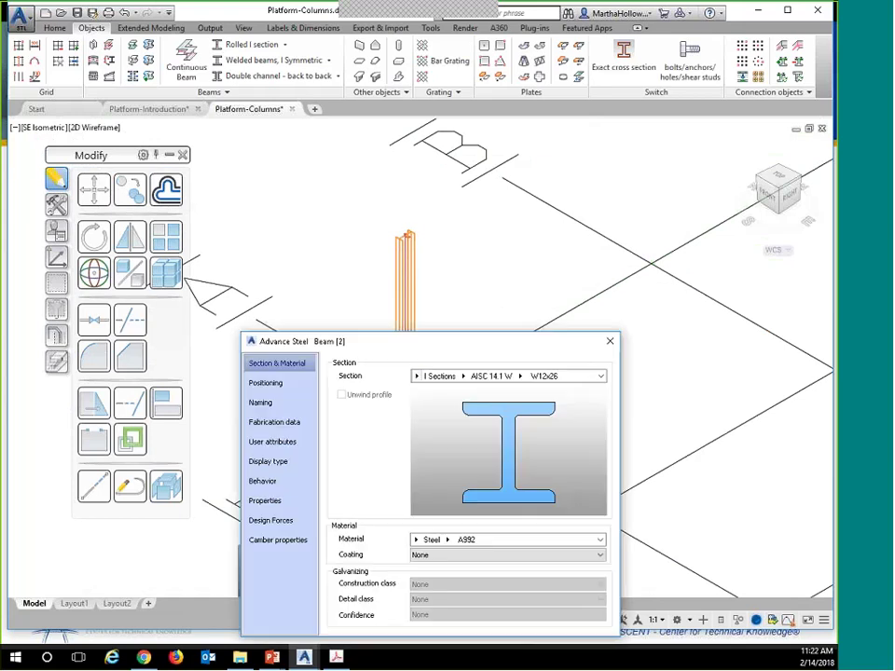
Move the beam properties dialog clear of the new column and set the visual style to Conceptual
drag(457, 339, 672, 218)
drag(607, 223, 588, 224)
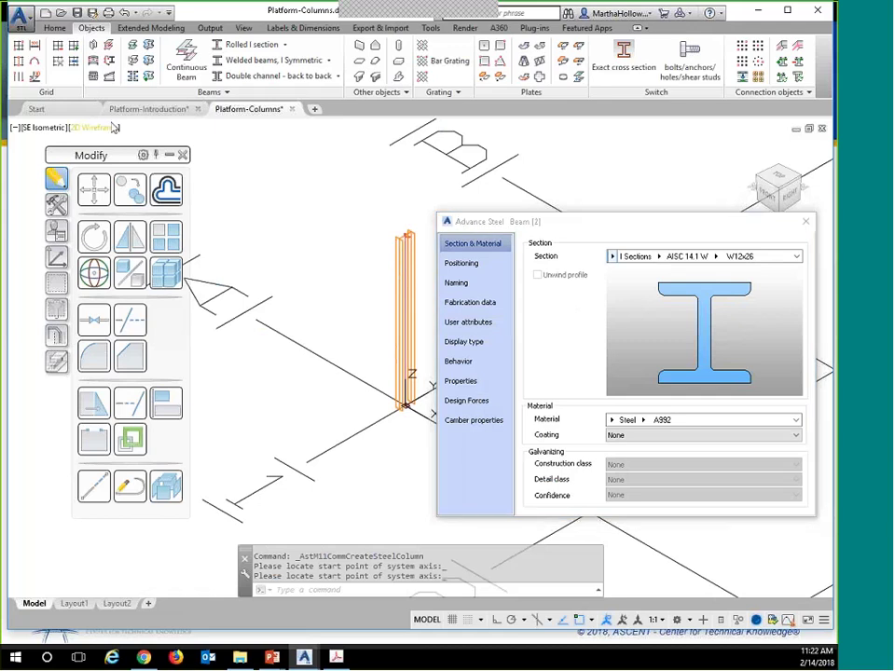
click(100, 128)
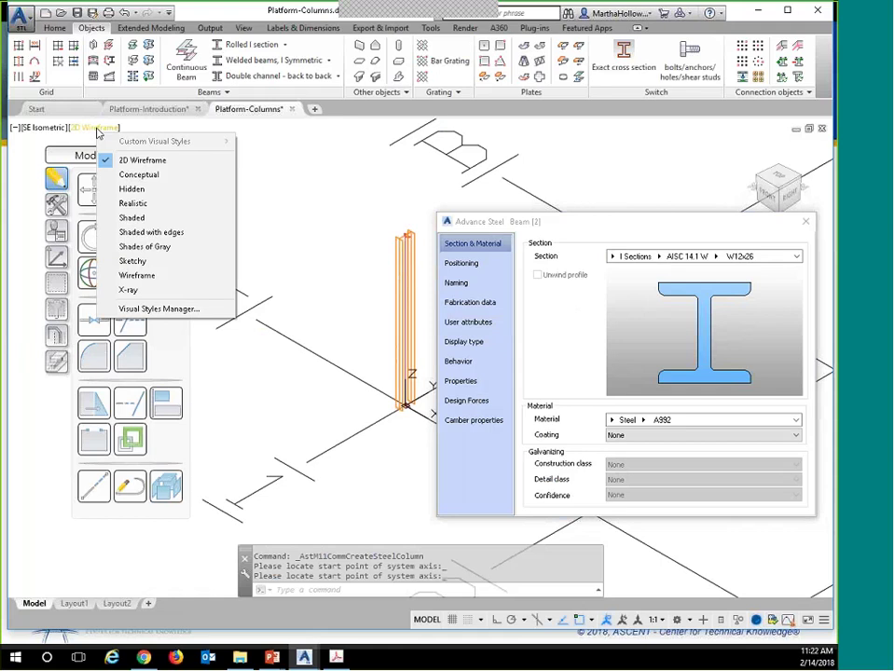
click(154, 178)
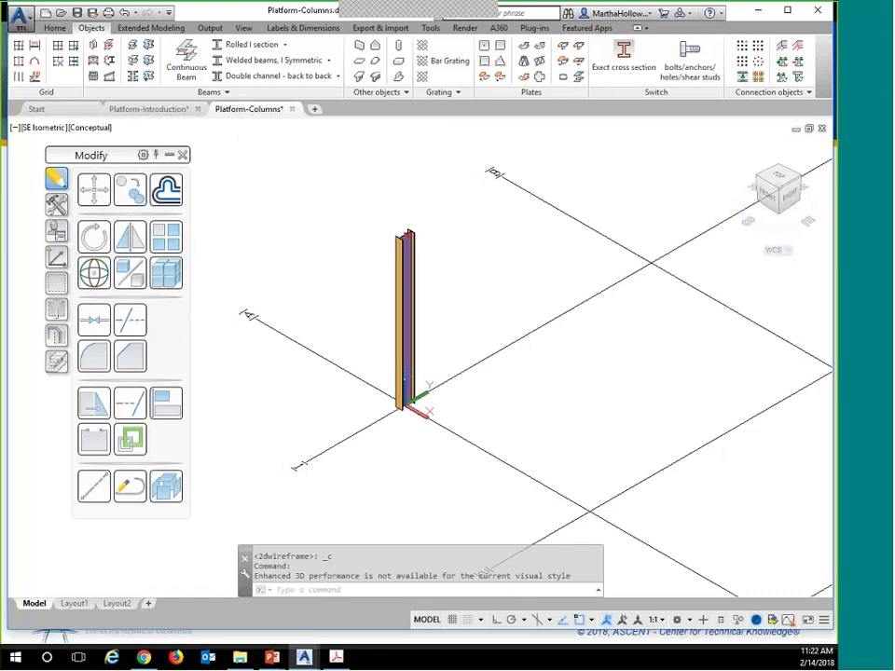
Open the Advance Properties of the column at grid A-1 and set its section to AISC 14.1 W, W12x30
double_click(406, 310)
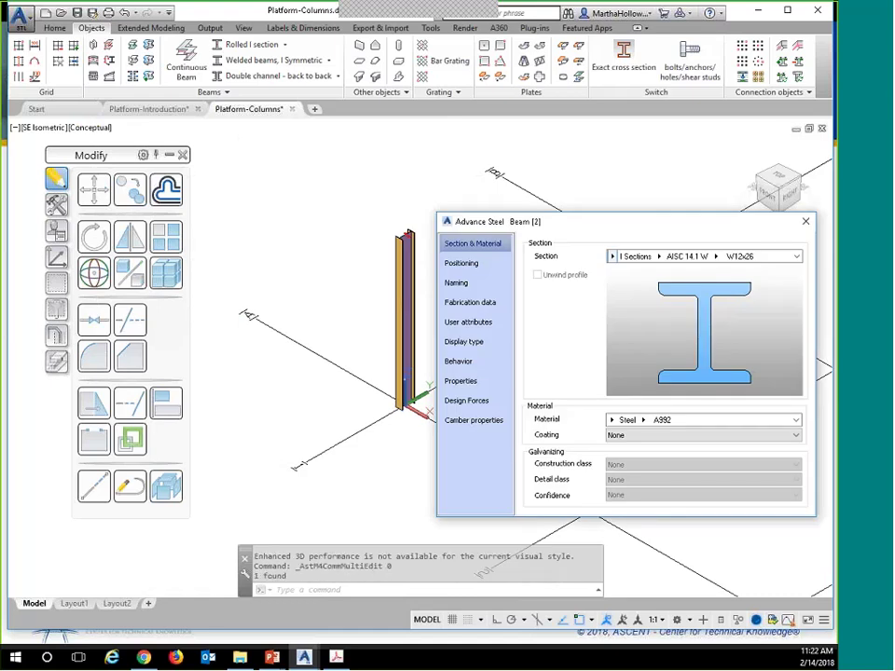
click(808, 224)
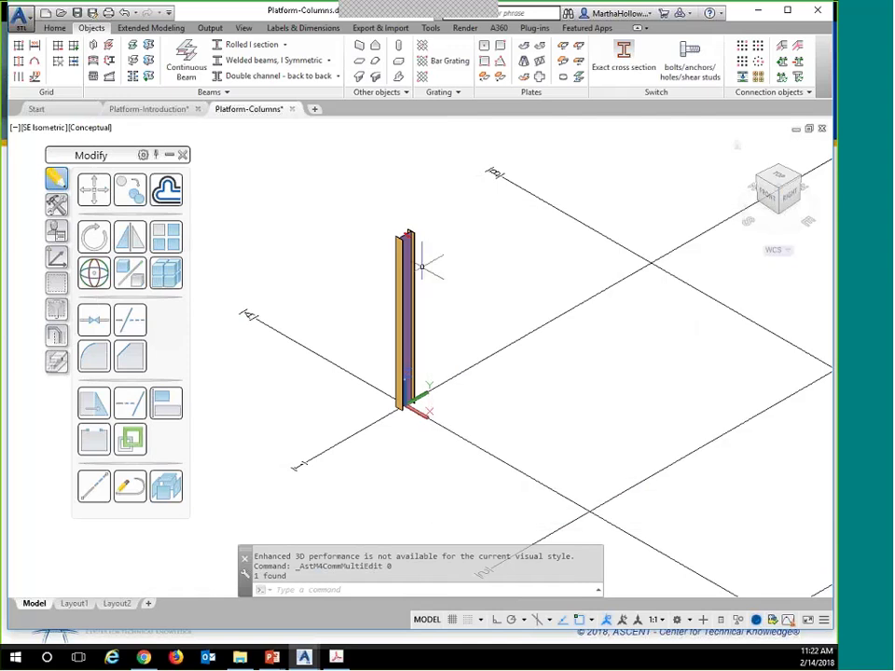
click(407, 317)
right_click(355, 235)
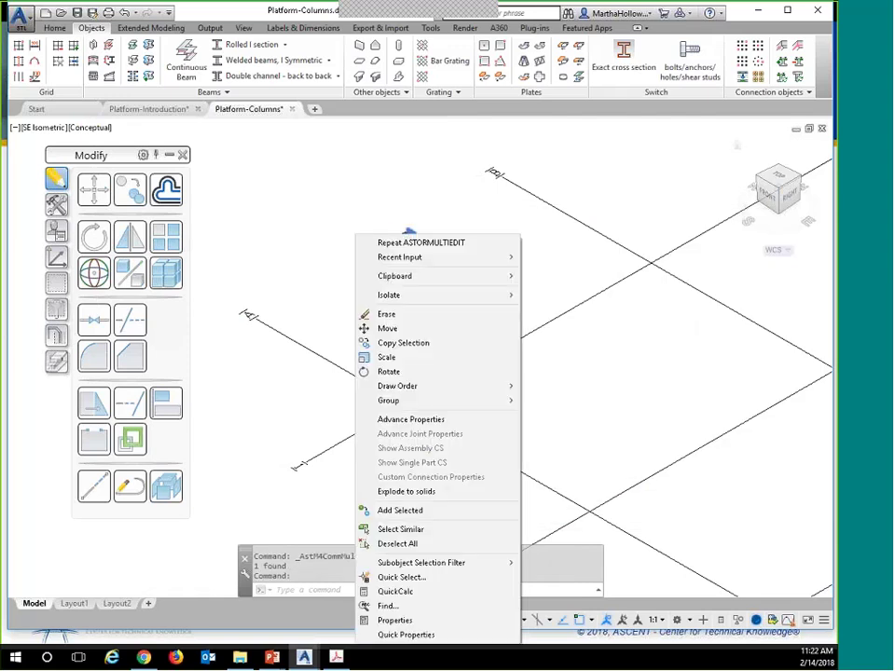
click(422, 426)
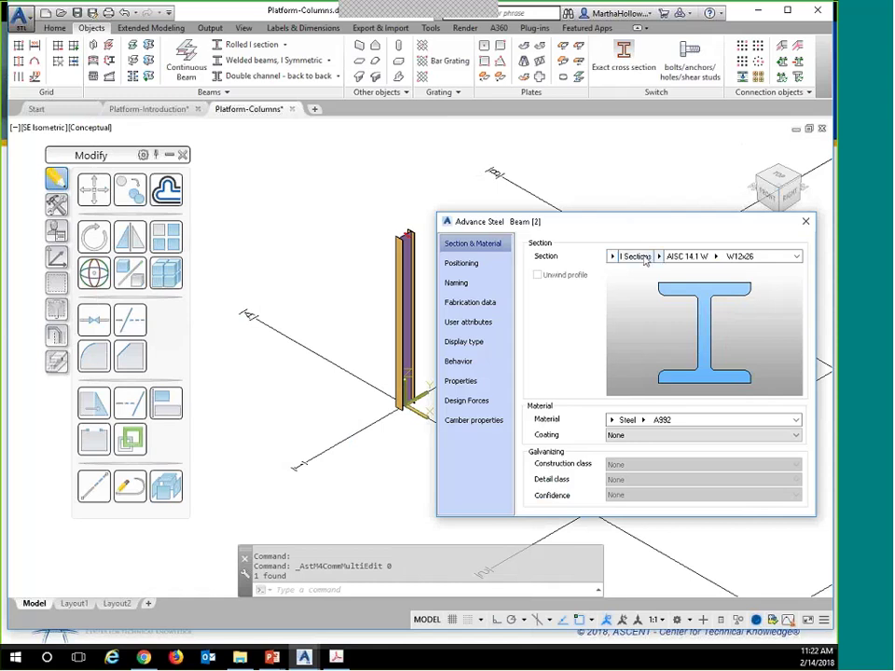
click(714, 256)
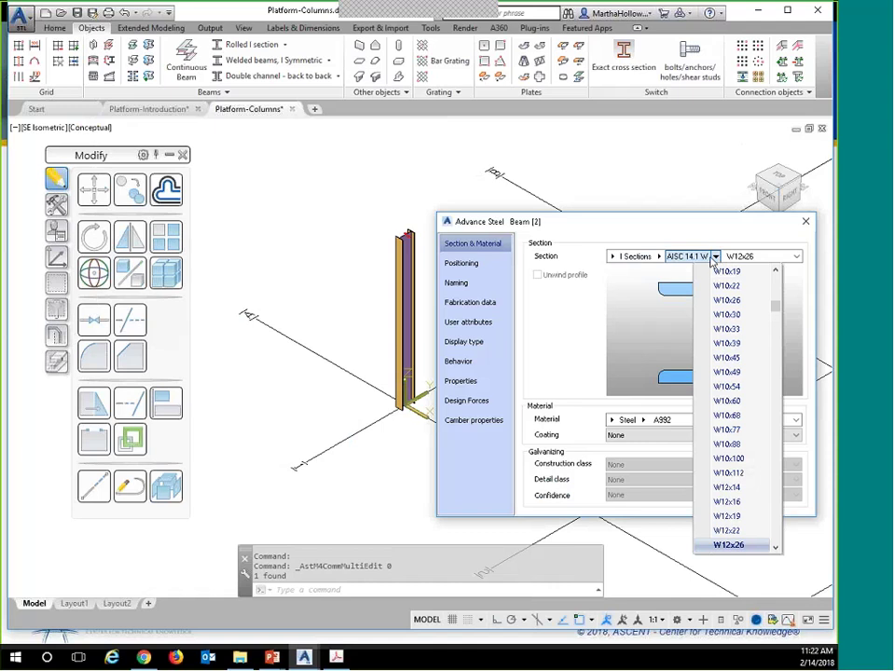
scroll(743, 512, down, 1)
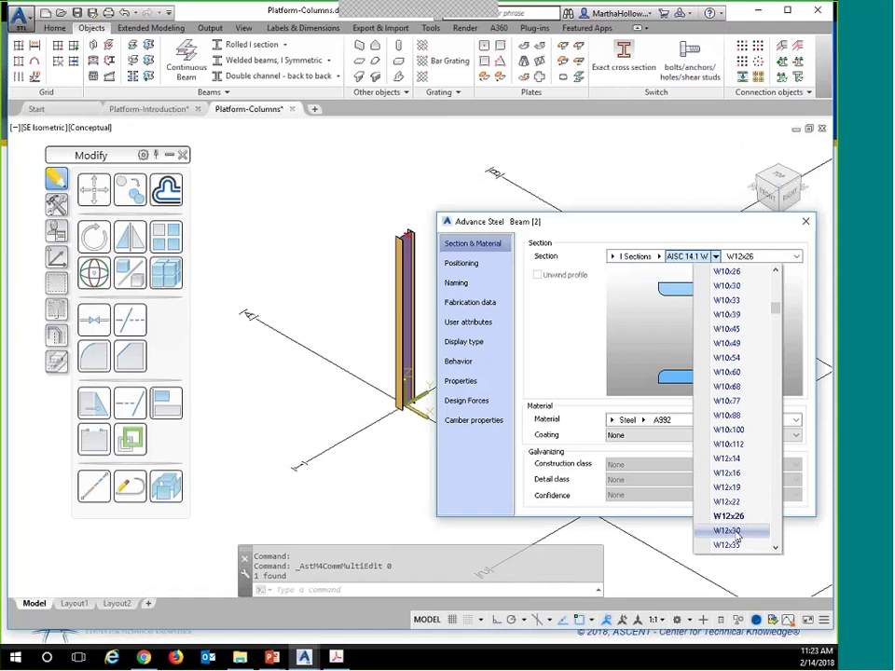
click(727, 531)
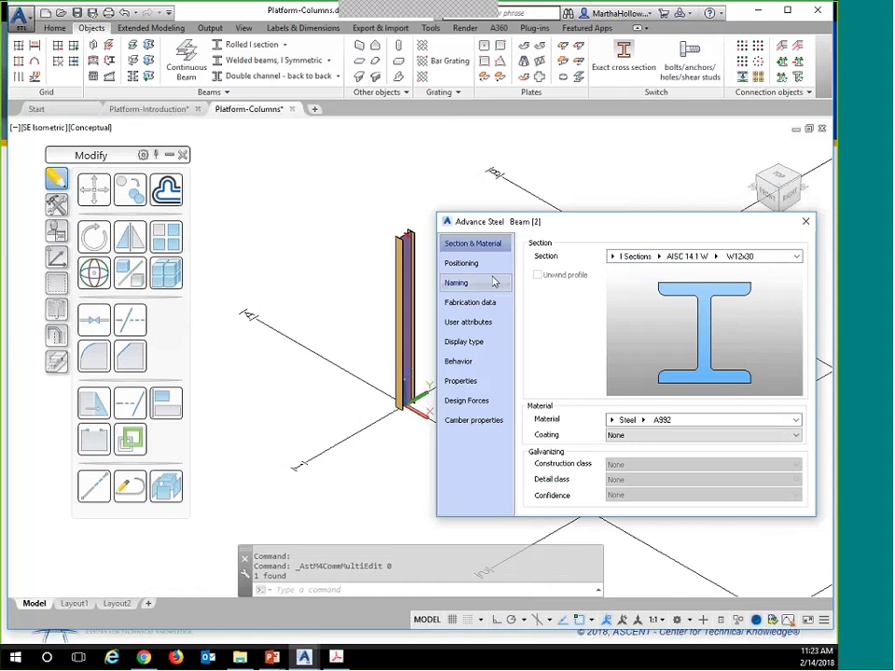
Position the column by the center of its section, set its angle to 90 degrees and close its properties
click(461, 264)
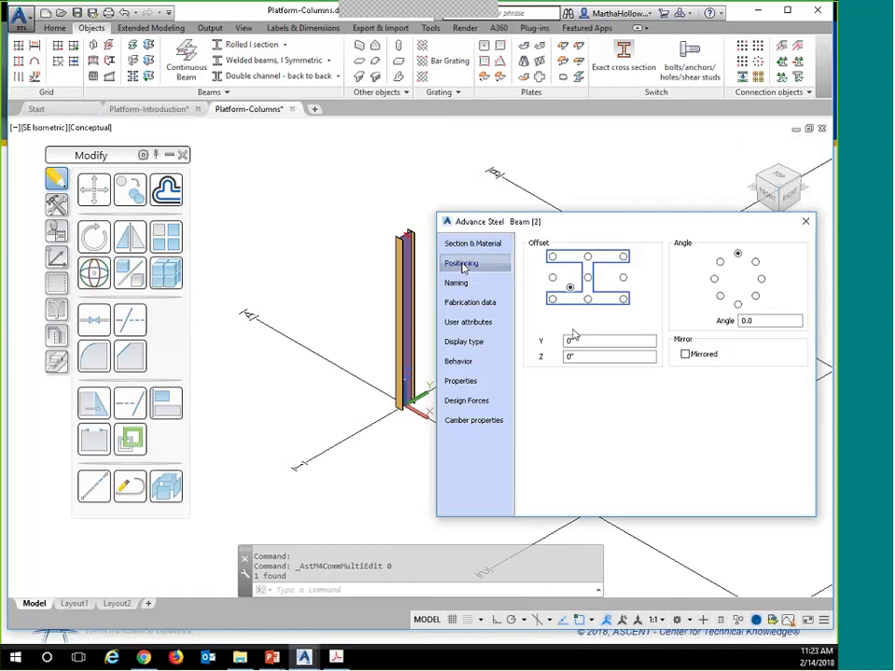
click(587, 278)
click(761, 280)
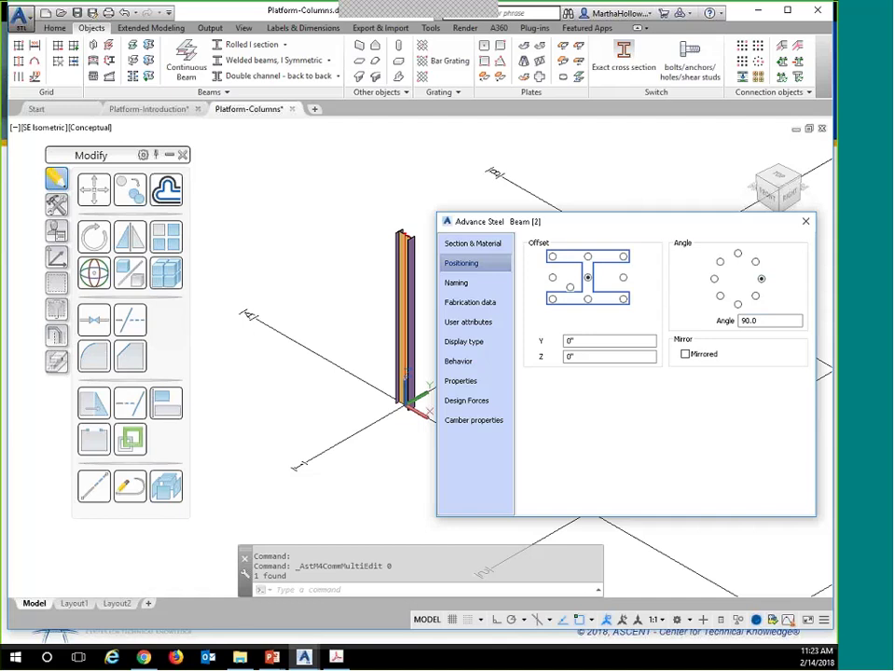
click(805, 224)
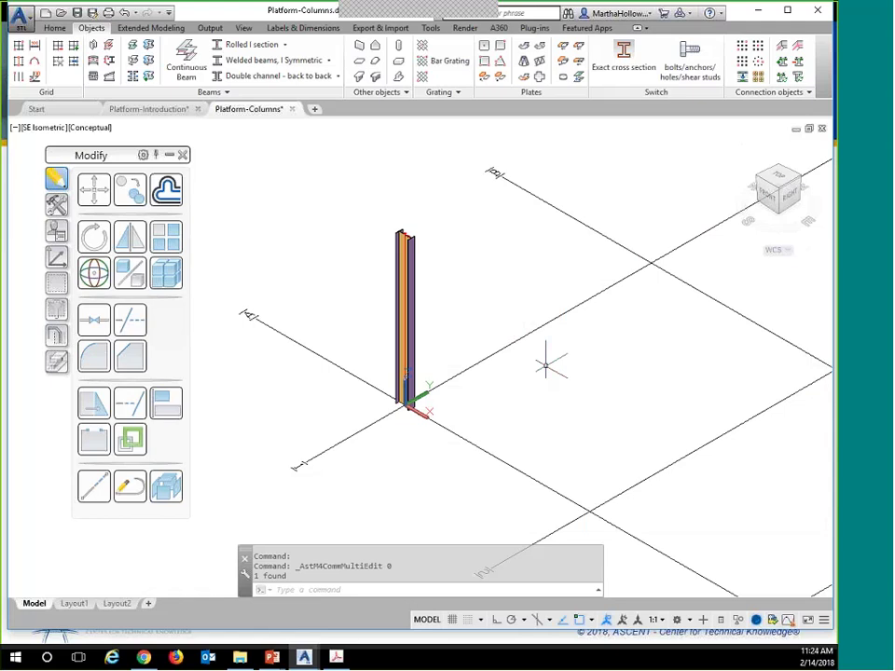
scroll(545, 366, down, 4)
middle_drag(543, 366, 339, 261)
scroll(338, 261, down, 3)
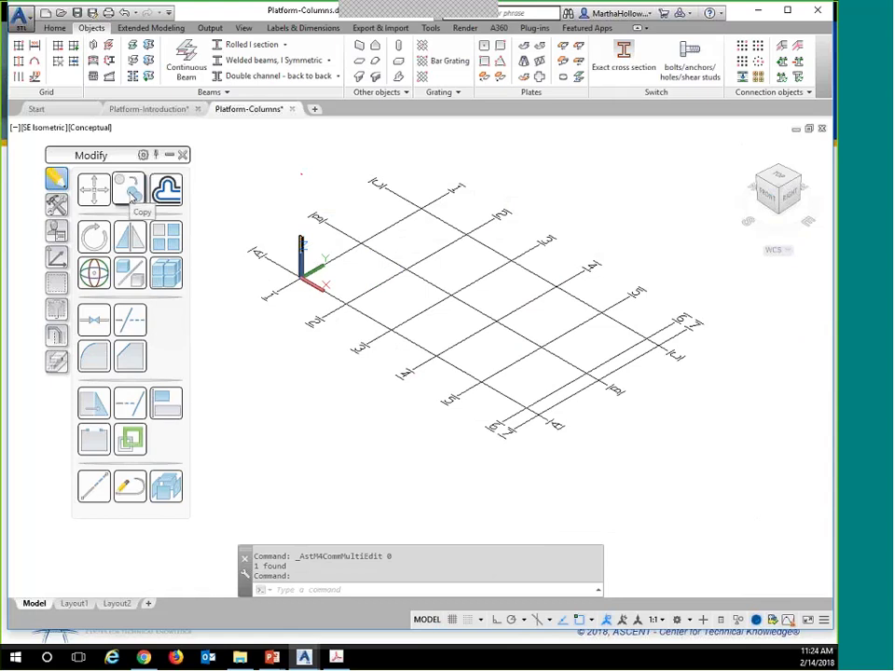
click(132, 194)
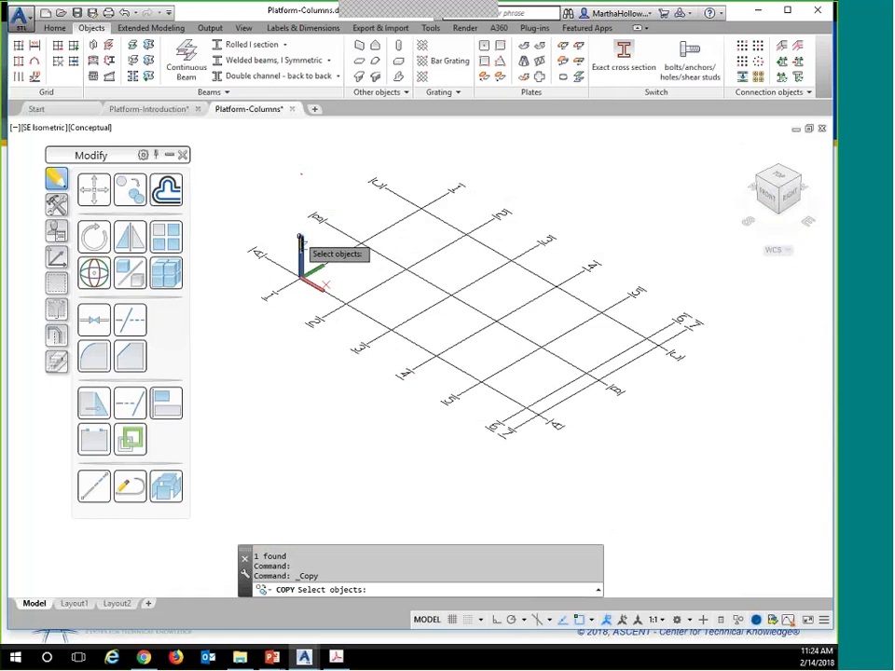
click(301, 245)
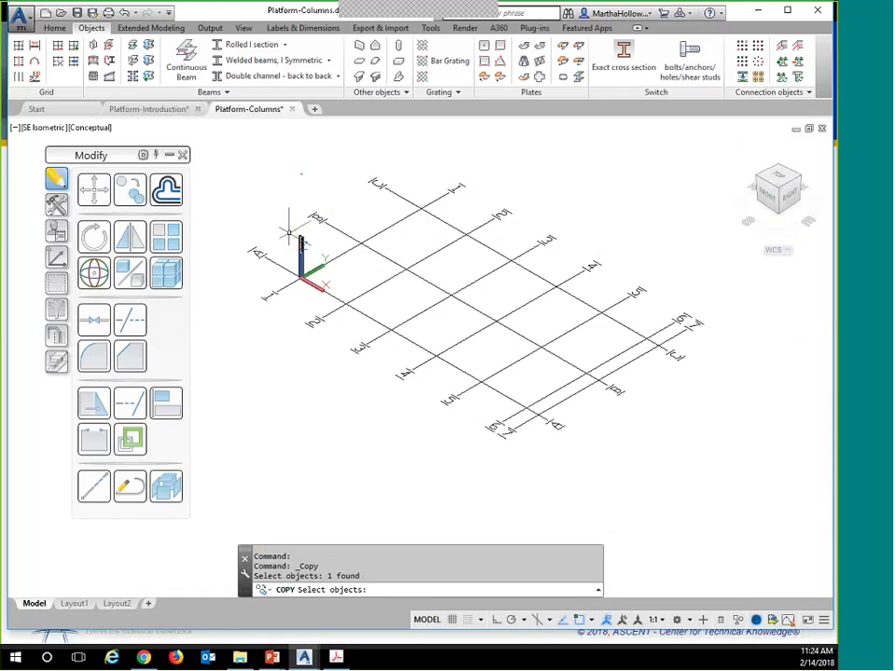
key(Escape)
Copy the column from grid intersection A-1 to the intersections B-1 and C-1
click(130, 191)
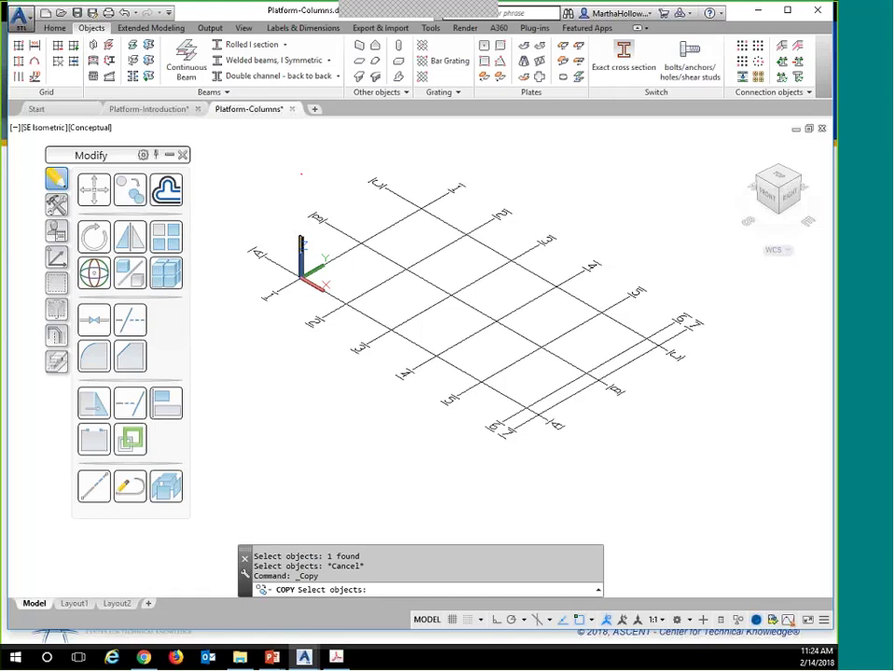
click(301, 244)
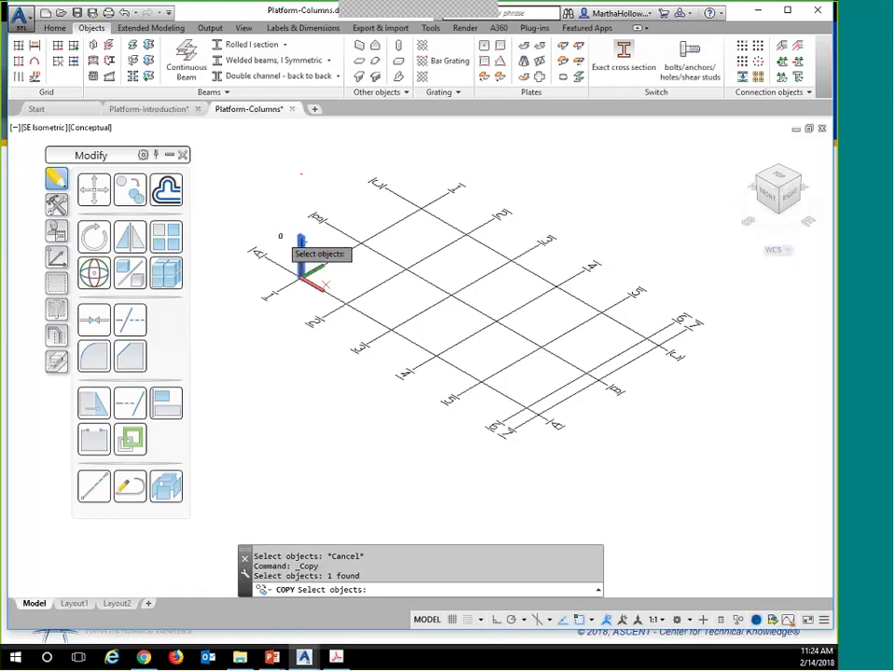
key(Return)
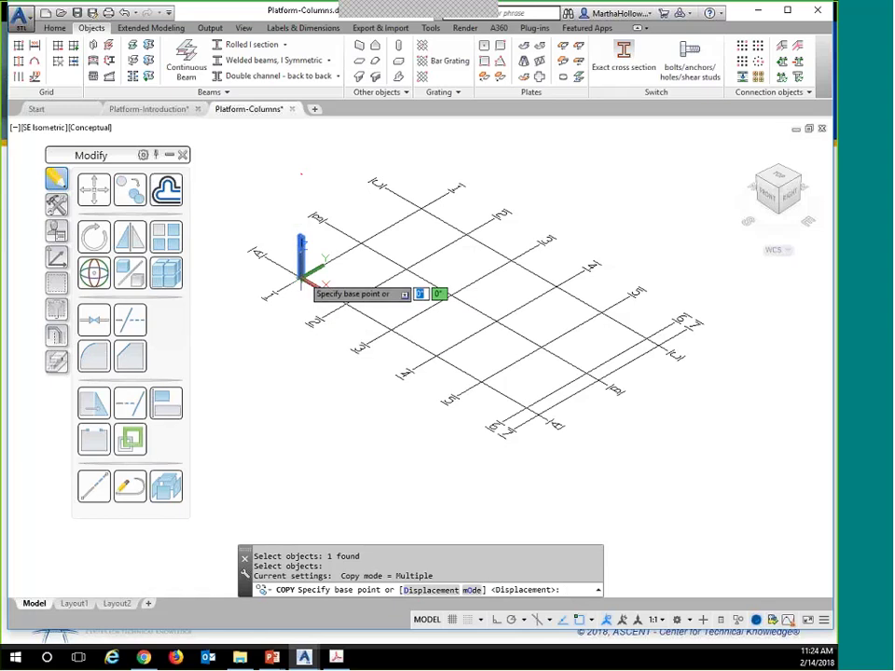
click(301, 277)
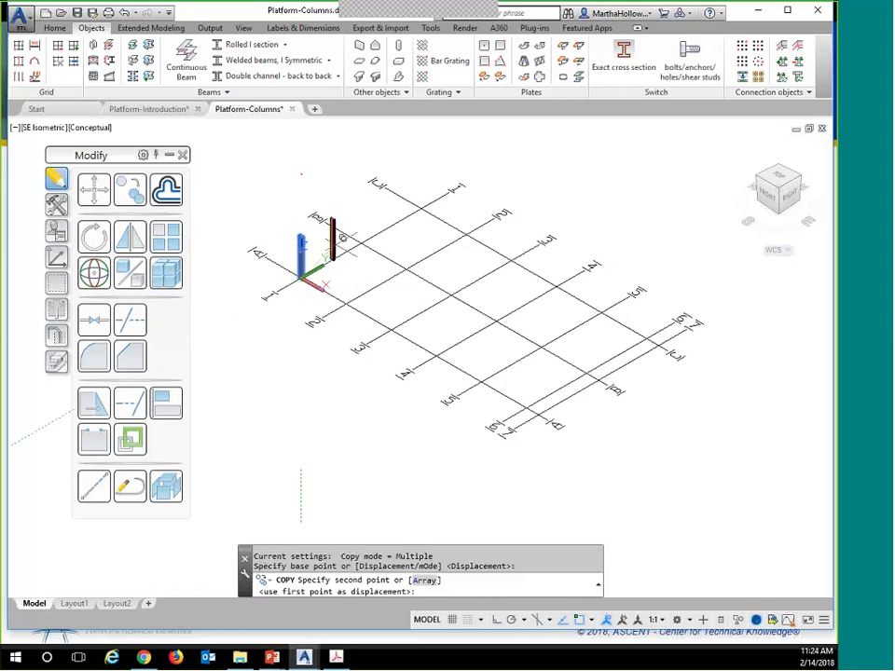
click(363, 239)
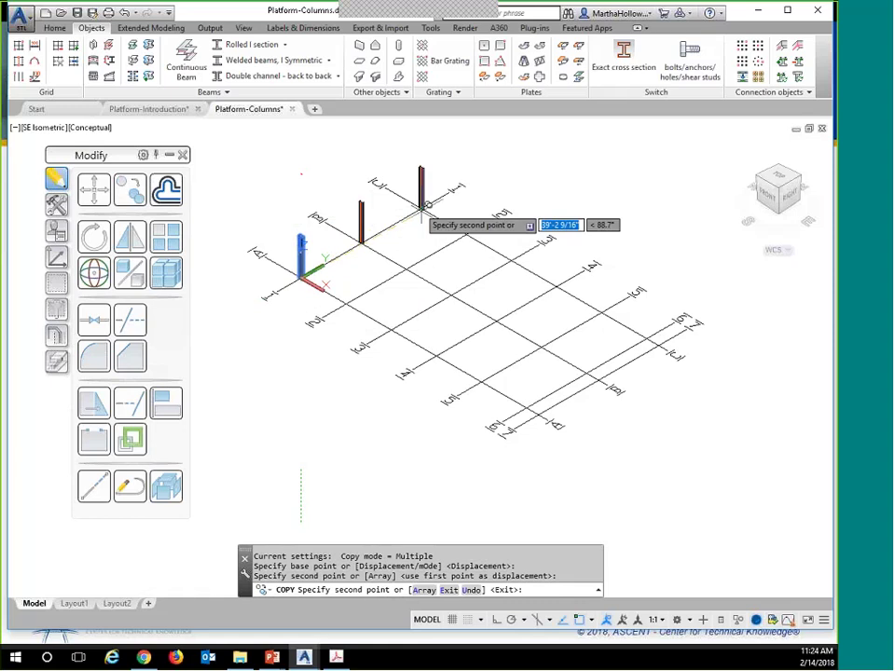
click(422, 206)
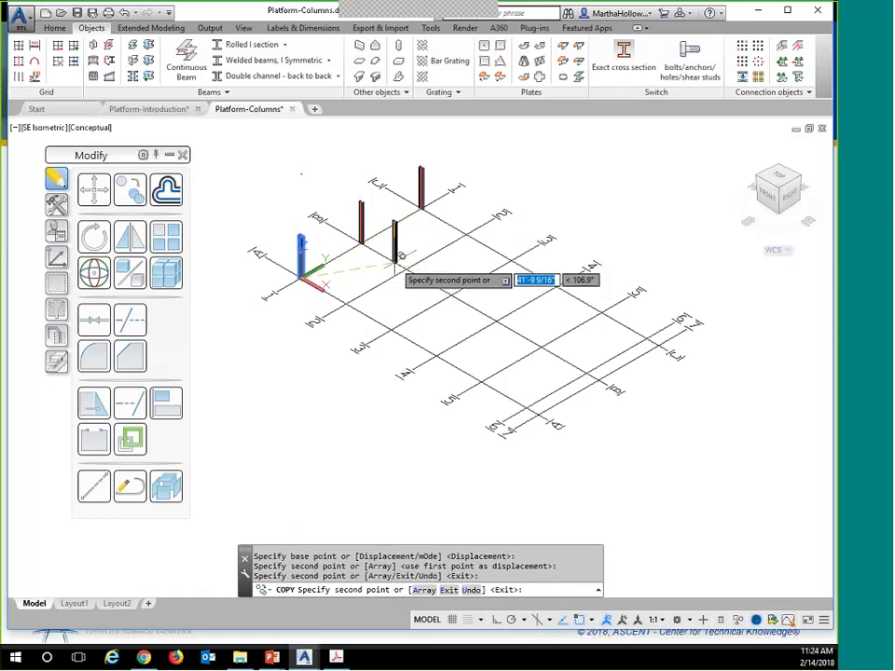
key(Return)
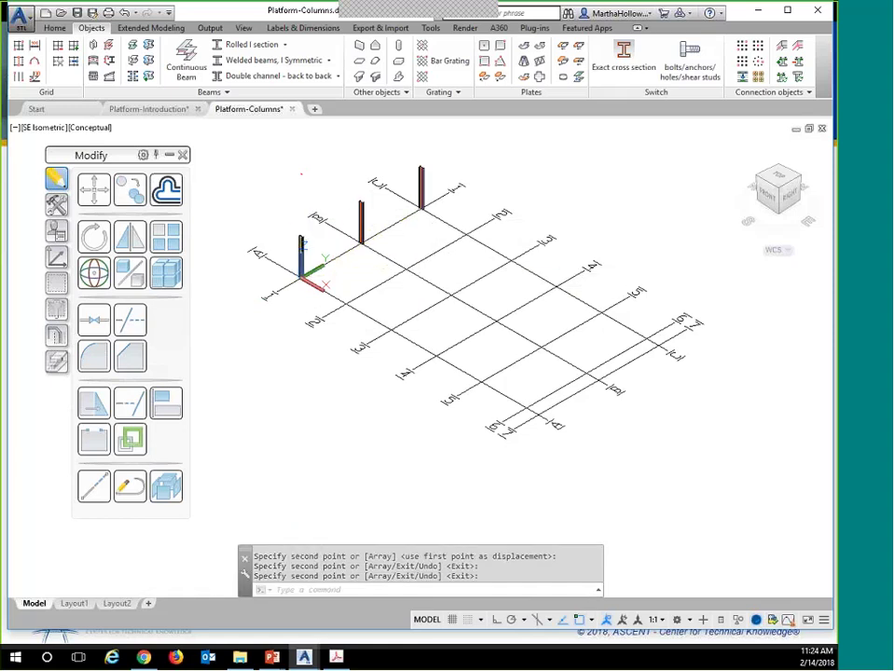
Copy the three columns on grid line 1 to grid lines 2, 3, 4, 5, 6 and 7, using grid intersection A-1 as the base point
click(300, 245)
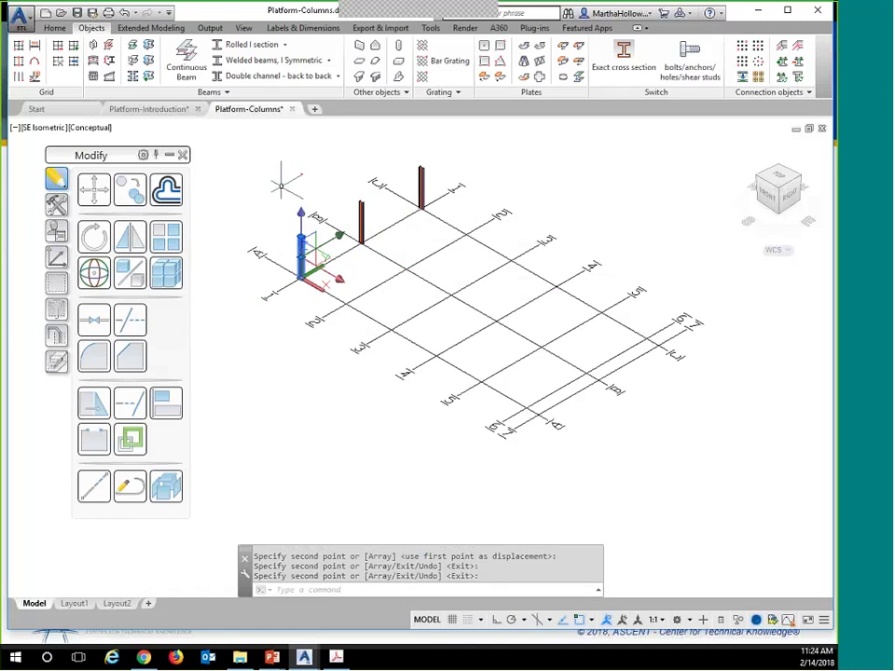
click(361, 227)
key(Escape)
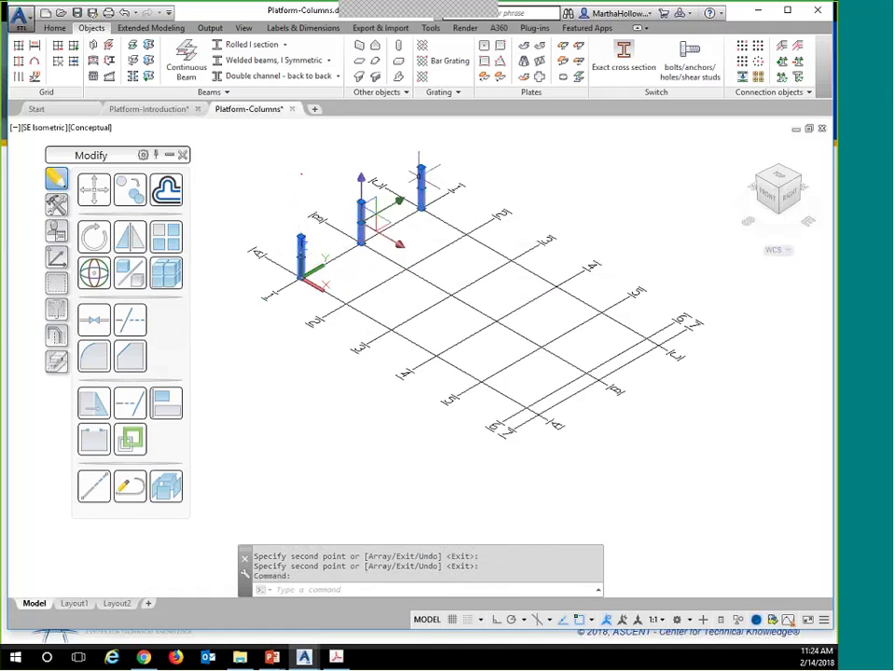
click(131, 189)
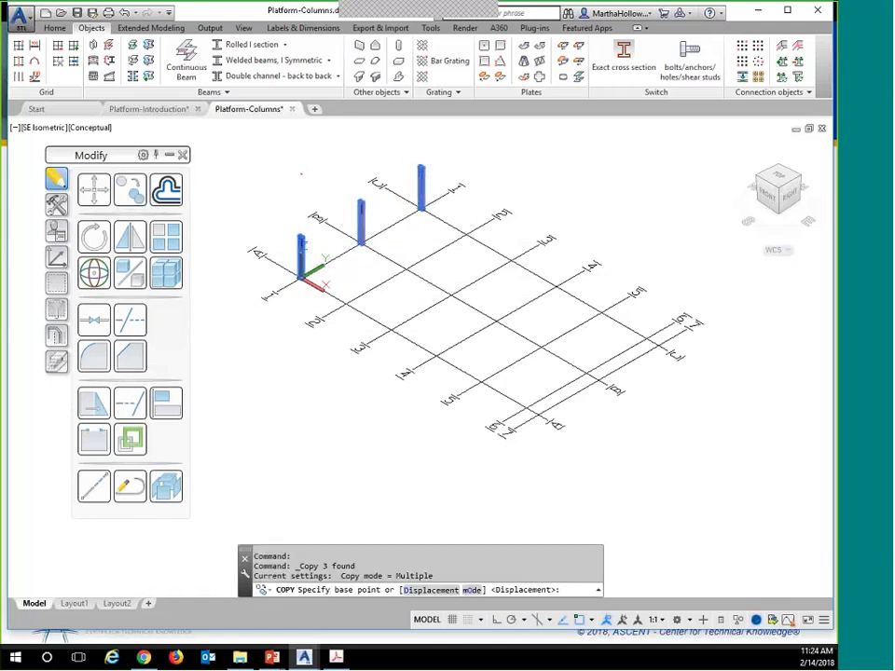
click(300, 278)
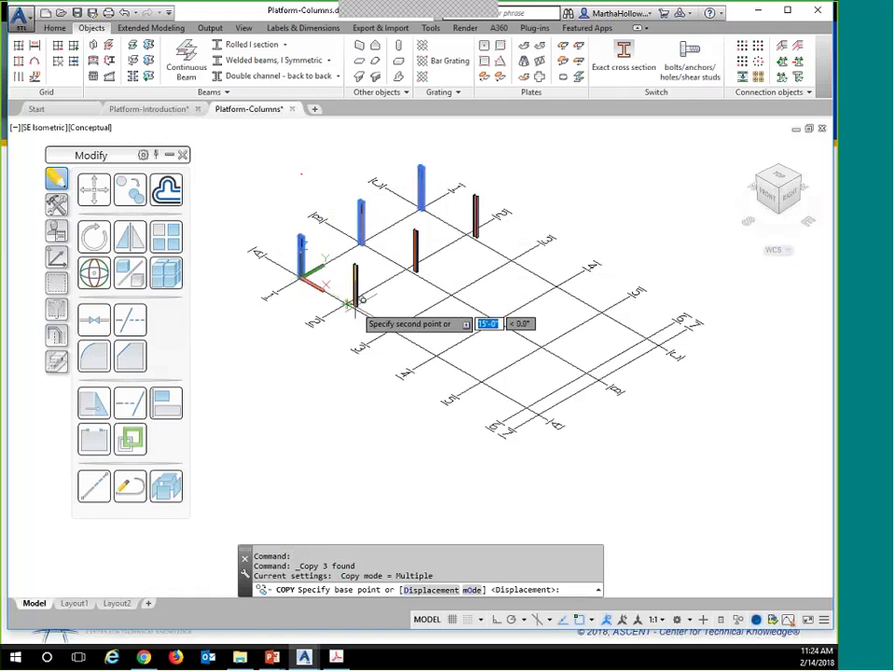
click(345, 304)
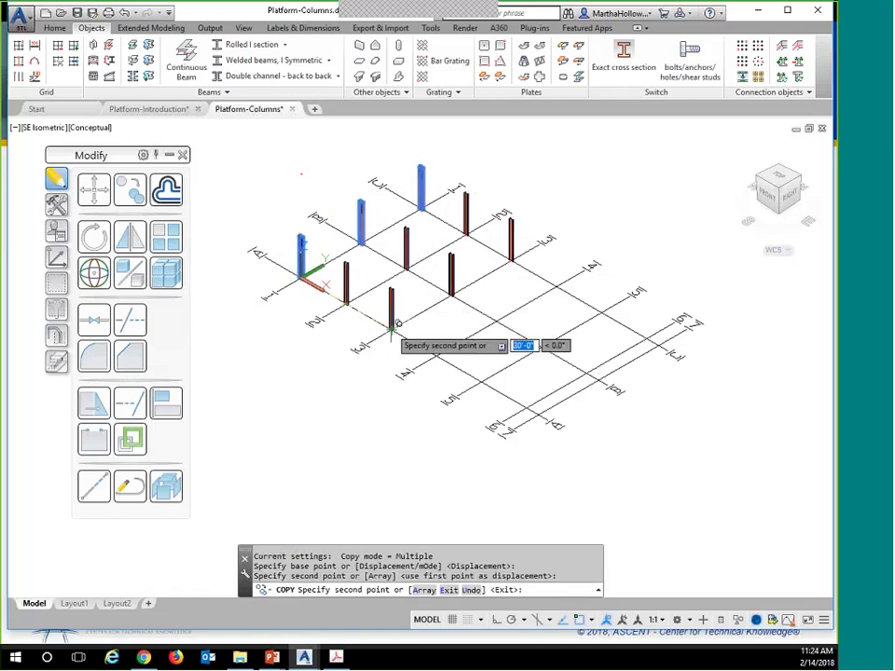
click(391, 330)
click(438, 359)
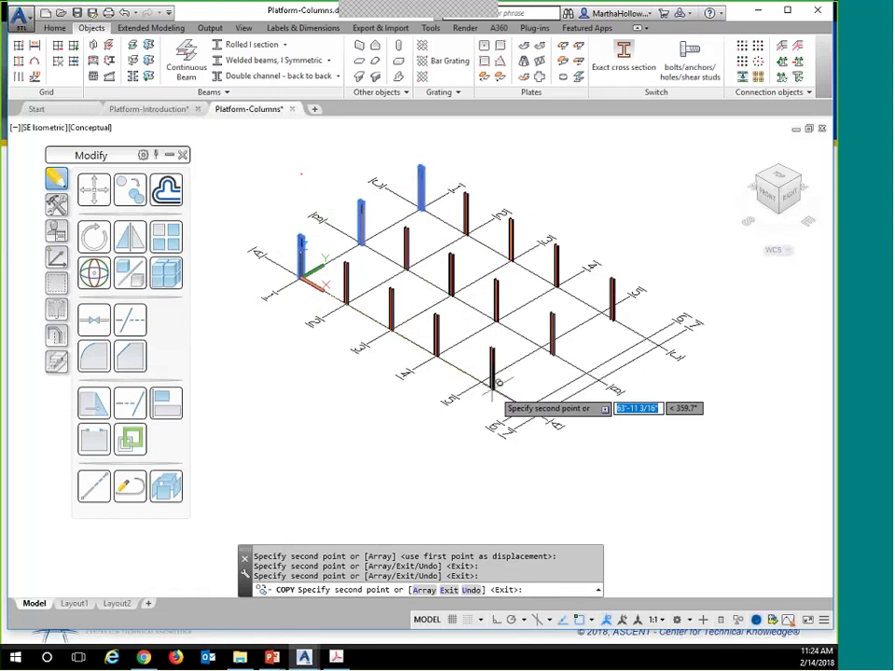
click(481, 382)
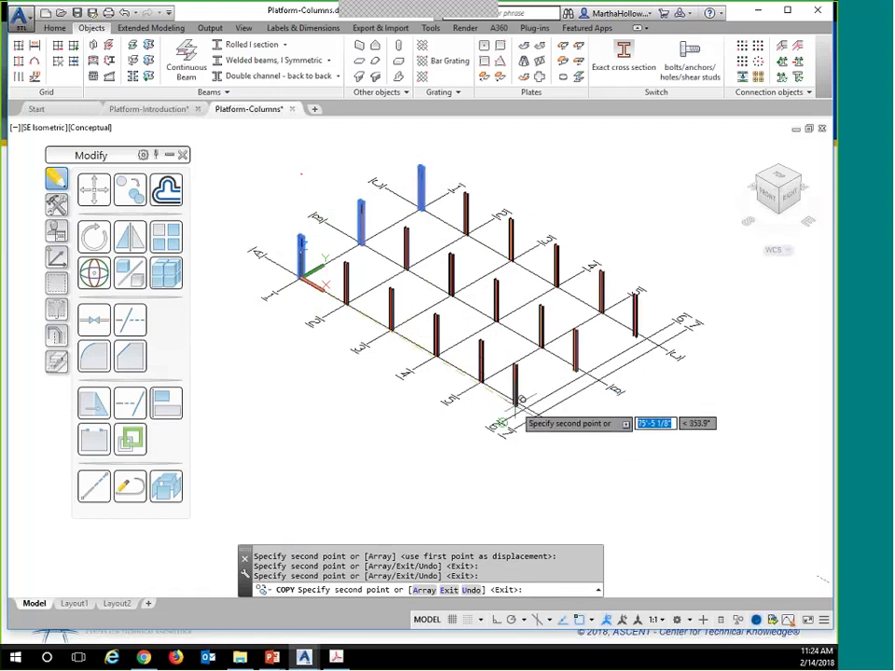
click(527, 409)
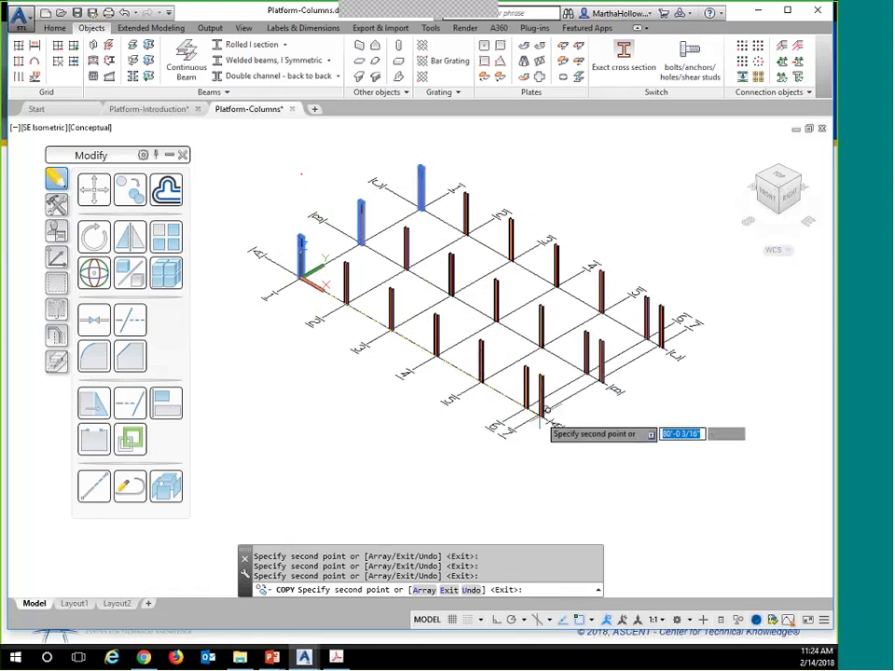
click(539, 414)
key(Escape)
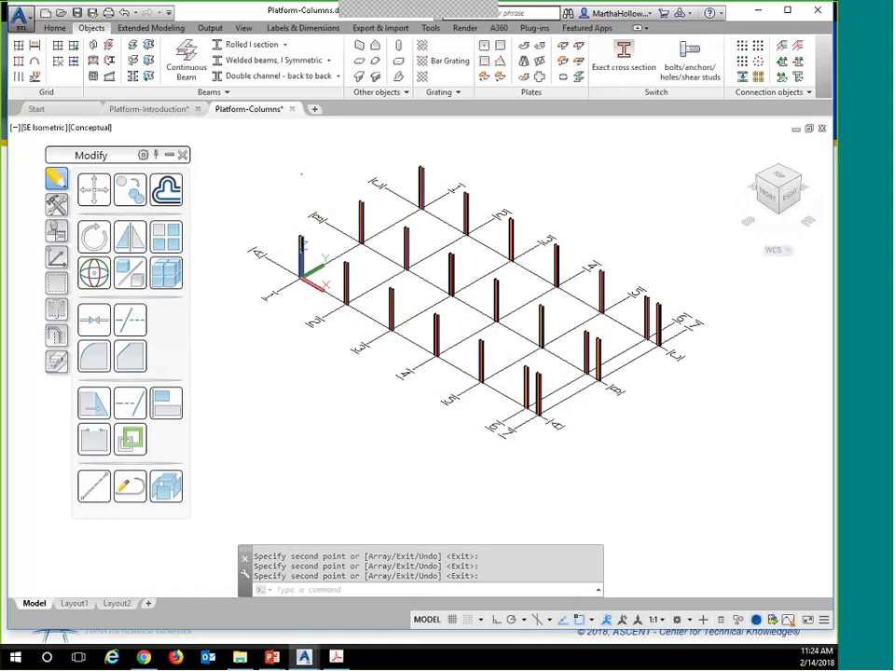
Start a continuous beam at the top of column A-1 and run it column by column along grid line A to A-6
mouse_move(434, 214)
shift+middle_down()
mouse_move(428, 276)
mouse_move(364, 364)
shift+middle_up()
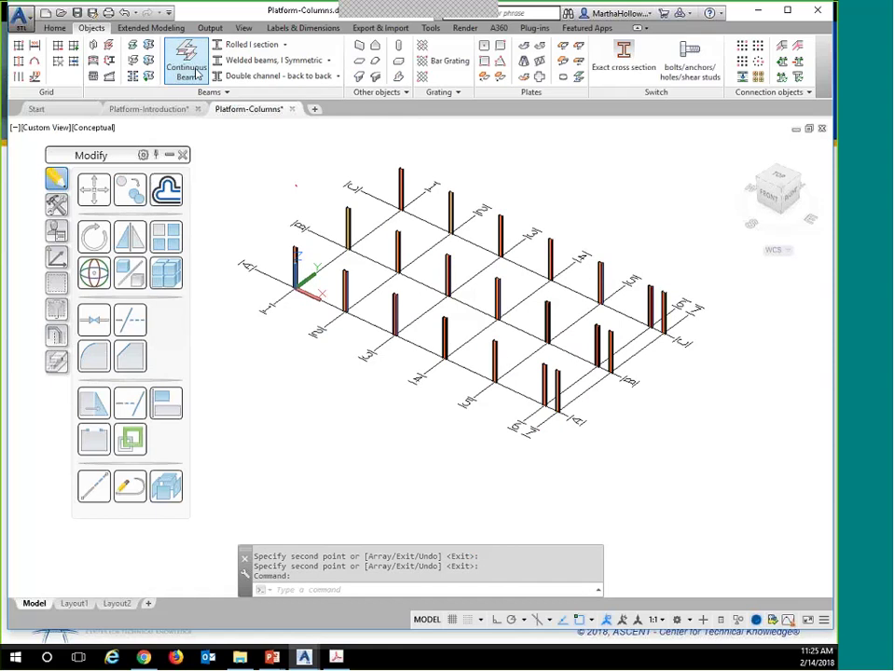
click(186, 62)
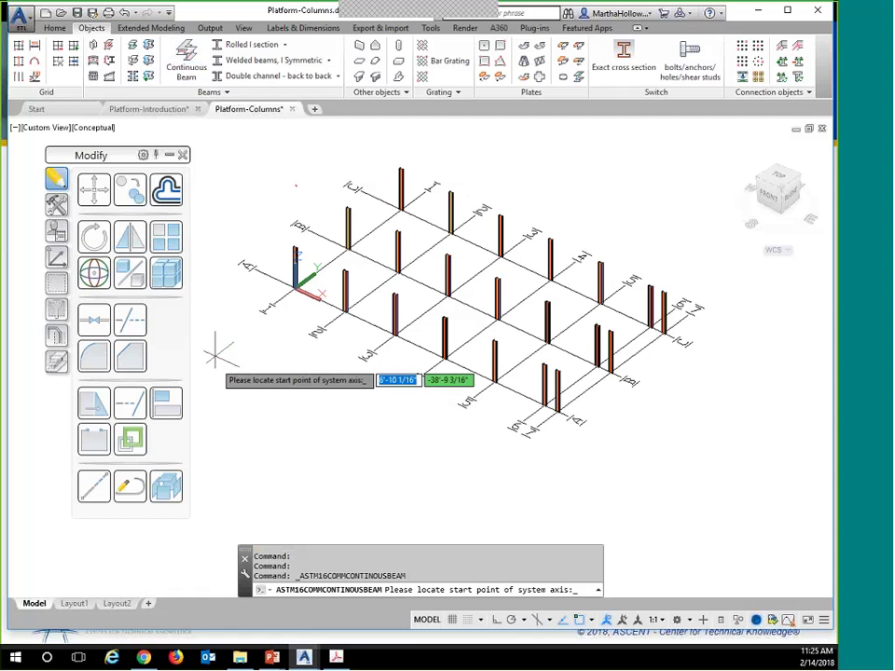
scroll(295, 250, up, 5)
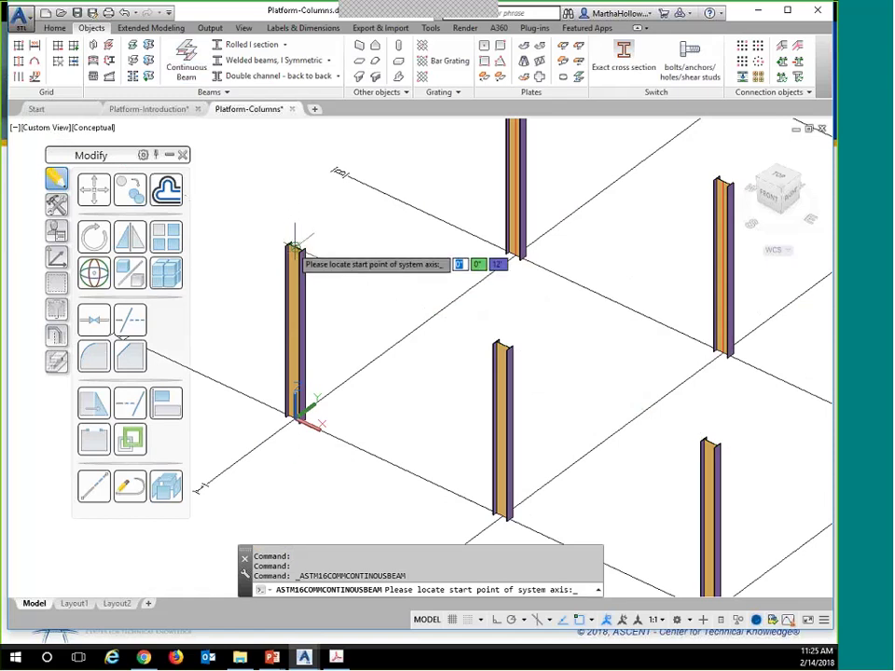
scroll(295, 246, down, 6)
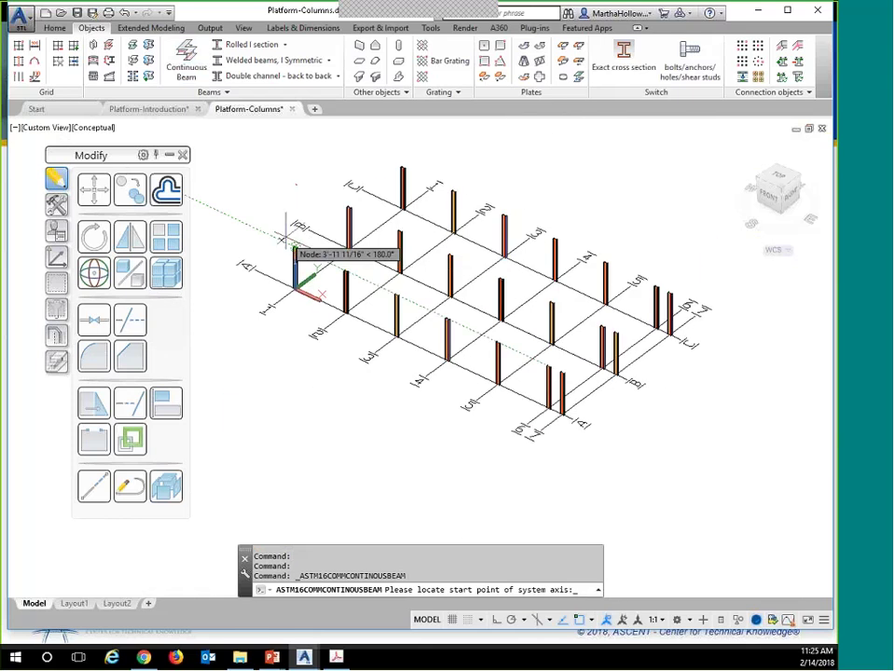
click(294, 247)
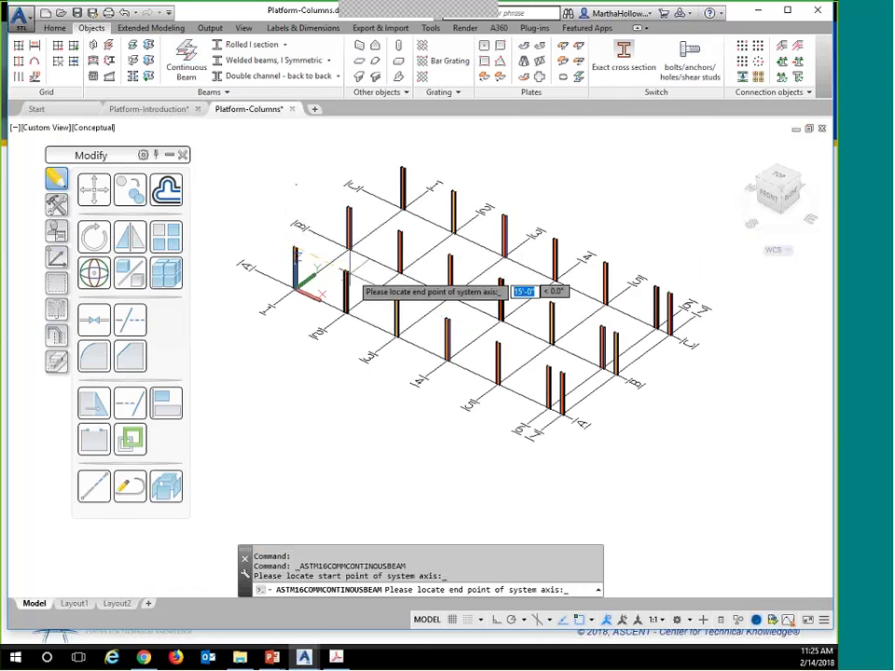
click(346, 271)
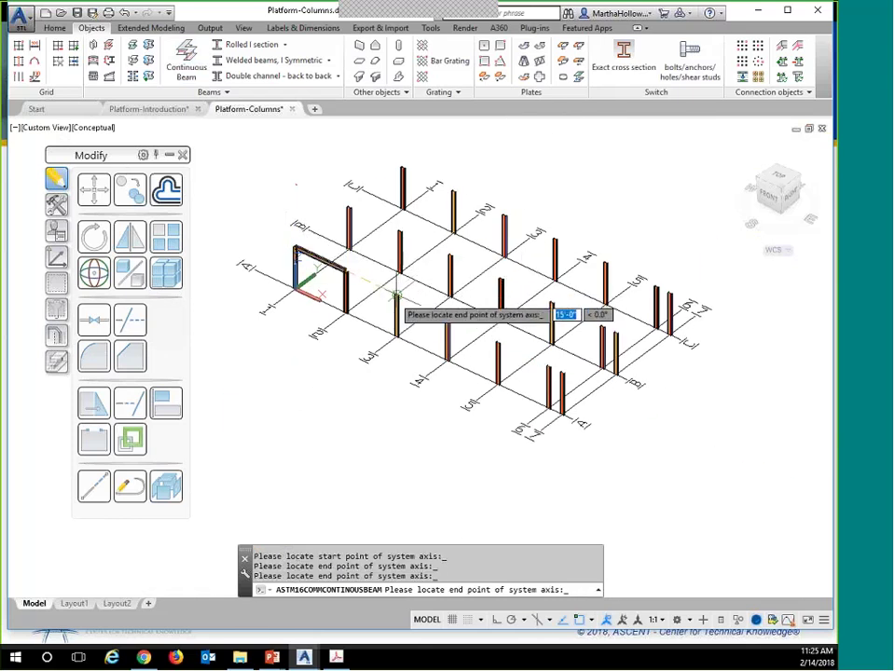
click(448, 319)
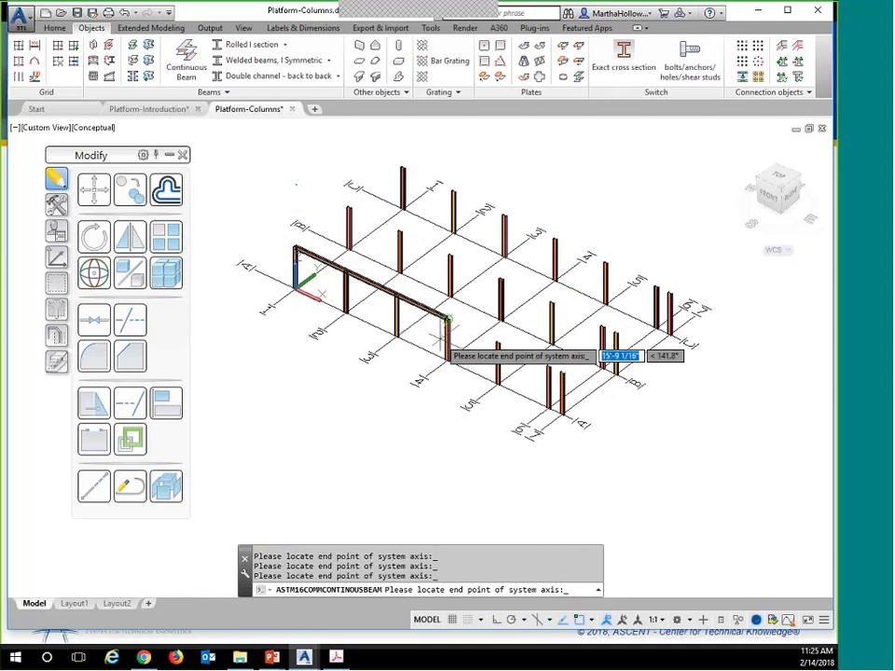
click(499, 343)
click(548, 362)
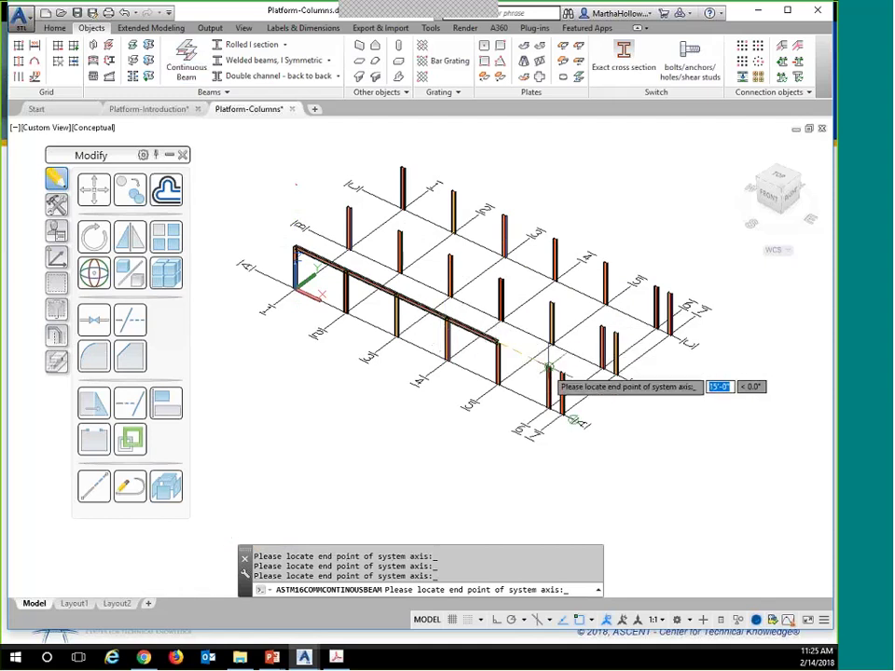
Continue the beam run over the column tops through B-6, C-6 and grid line C to C-1, and close it at A-1
click(600, 328)
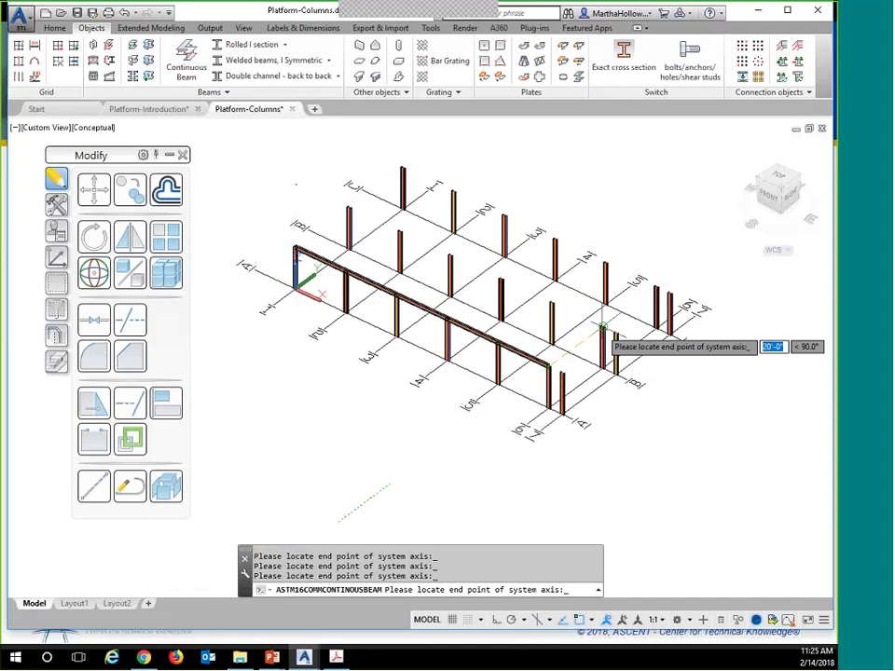
click(656, 286)
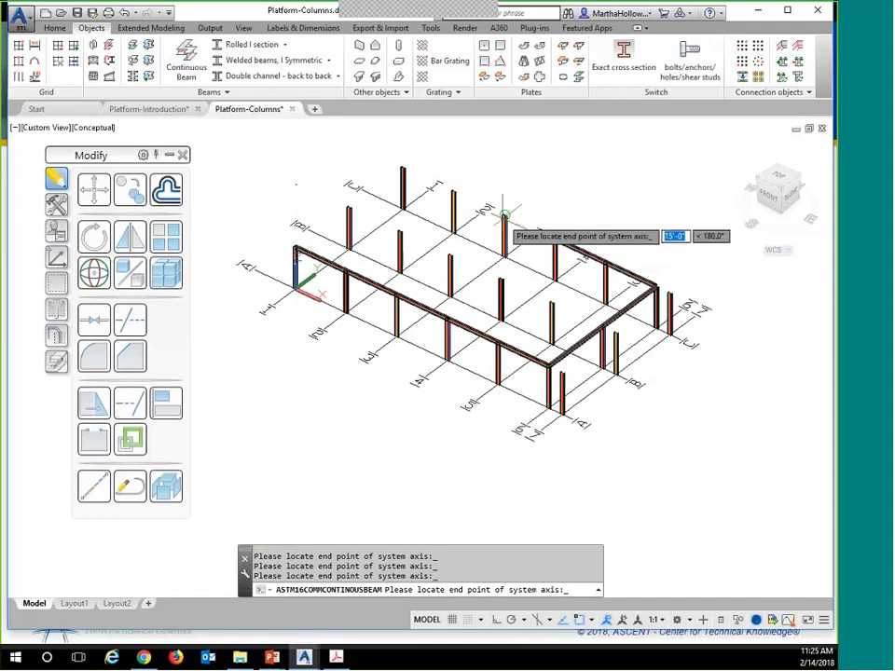
click(403, 166)
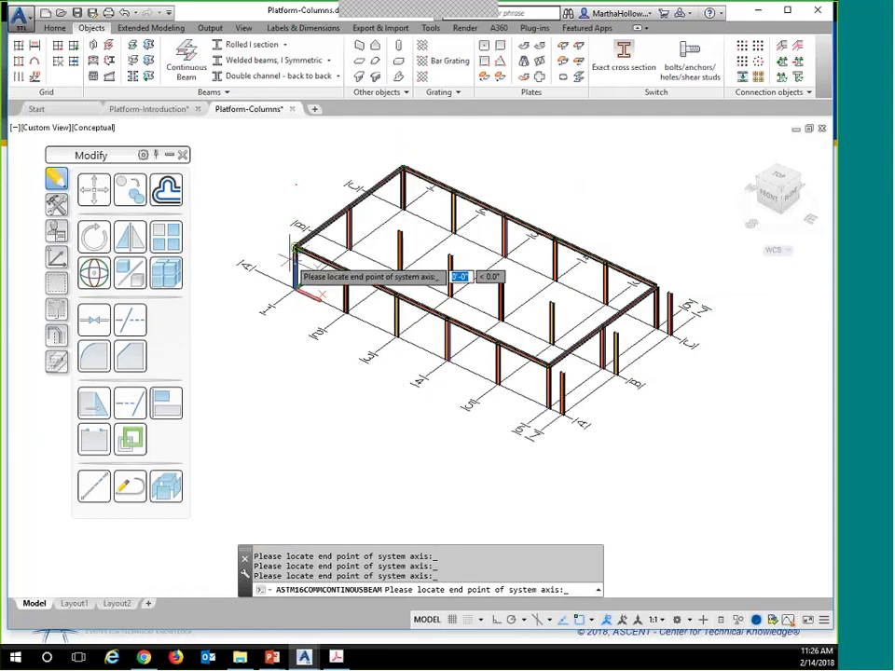
click(294, 250)
key(Return)
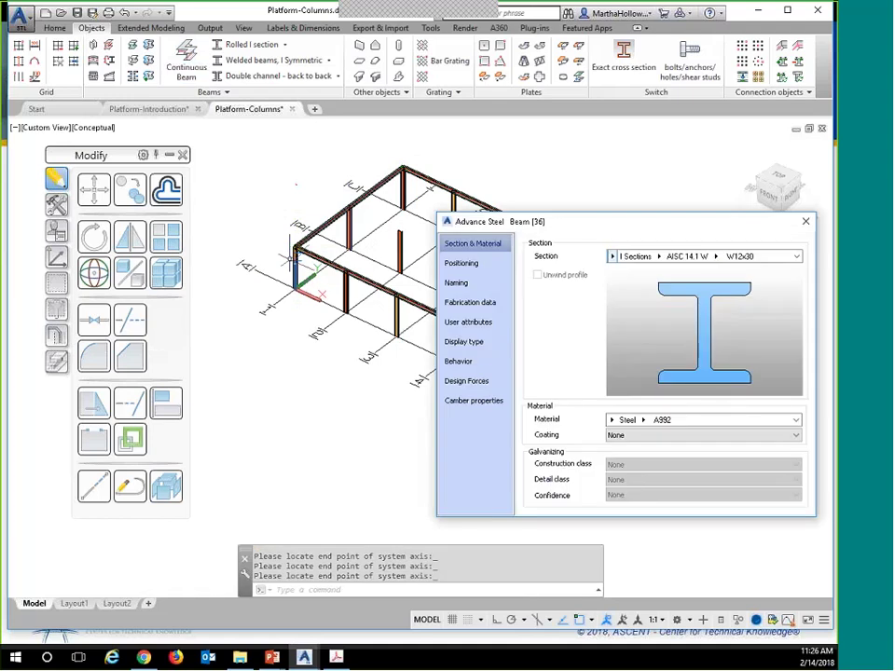
Set the section of the new continuous beams to AISC 14.1 W, W10x30
click(716, 257)
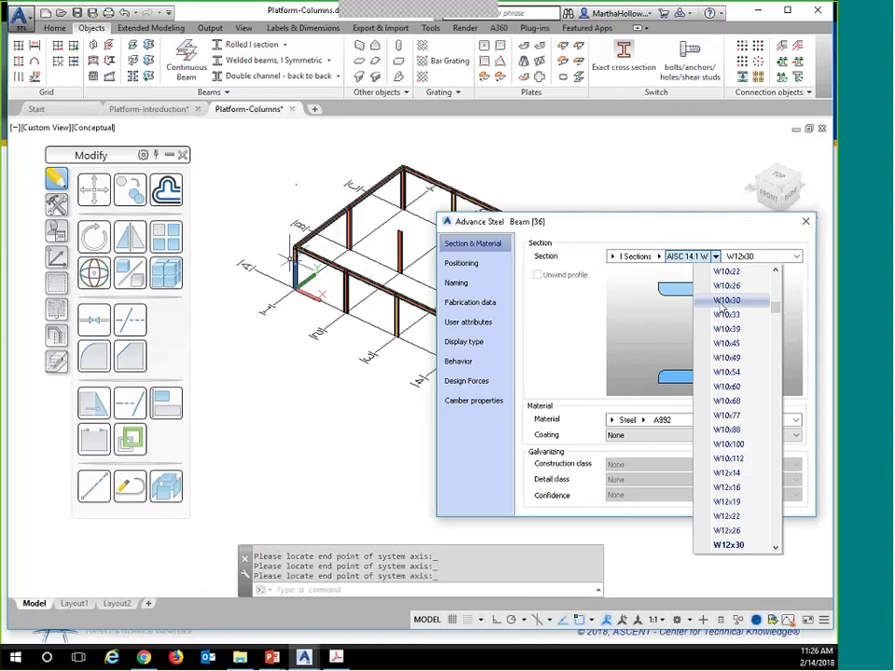
click(719, 302)
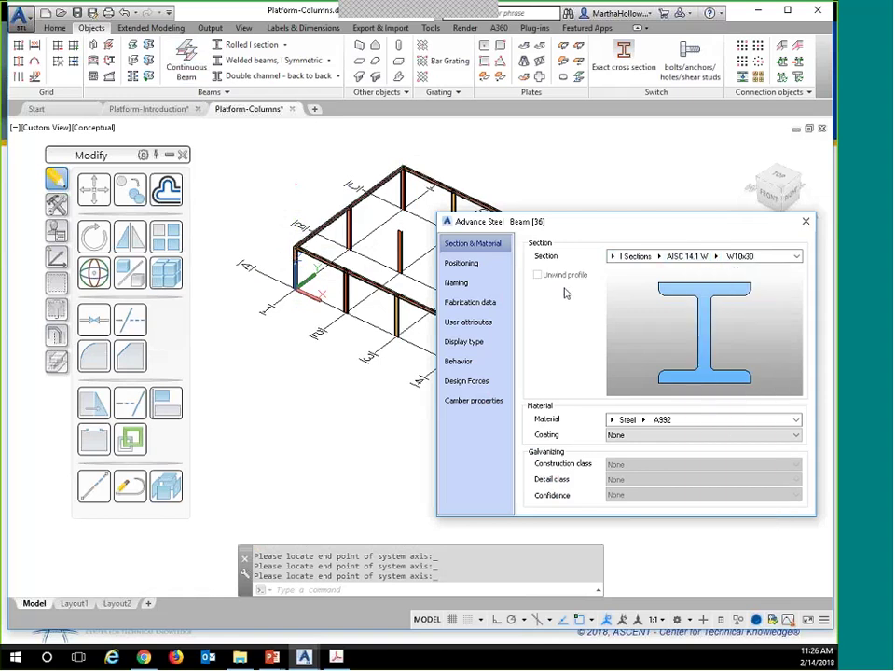
scroll(374, 334, up, 8)
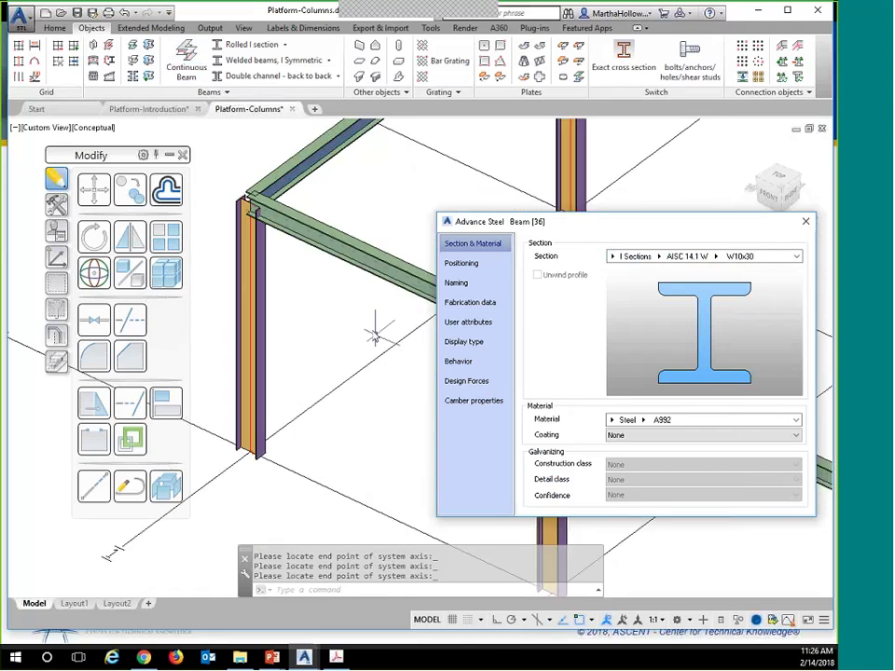
scroll(375, 334, down, 5)
middle_drag(352, 333, 267, 298)
scroll(268, 297, up, 3)
middle_drag(332, 335, 331, 309)
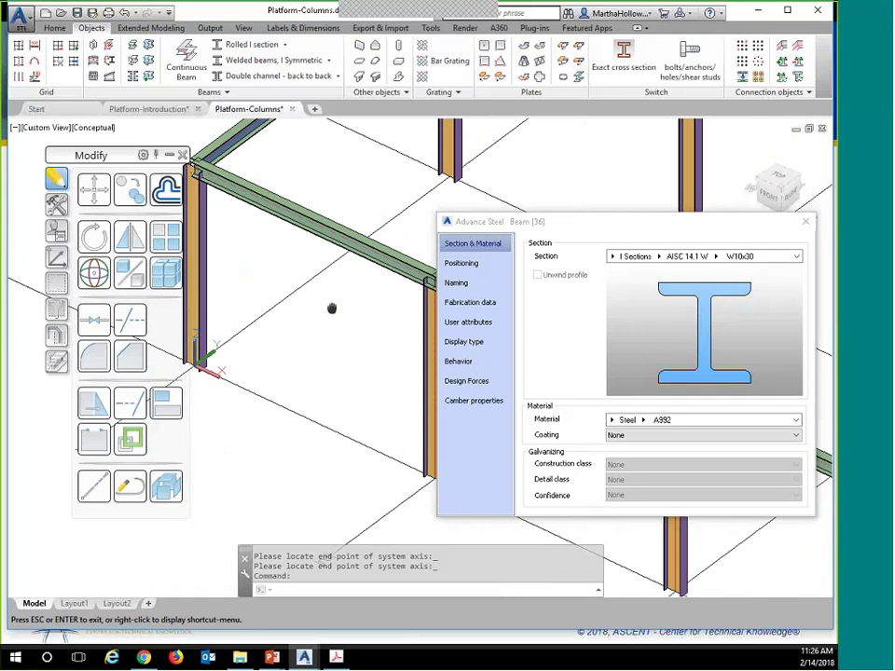
key(Escape)
scroll(326, 300, down, 2)
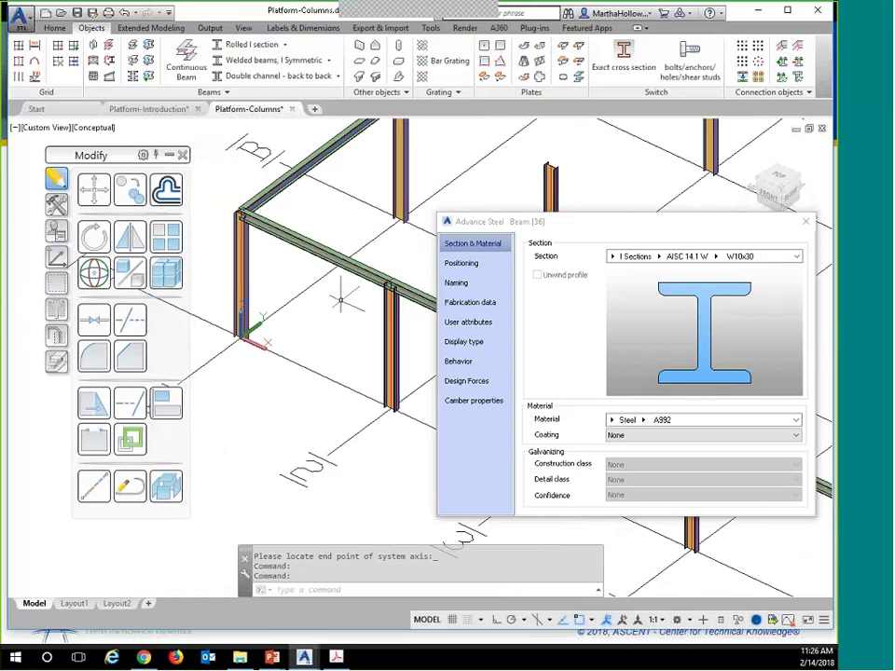
Position the continuous beams by the top center of their section and close their properties
click(470, 264)
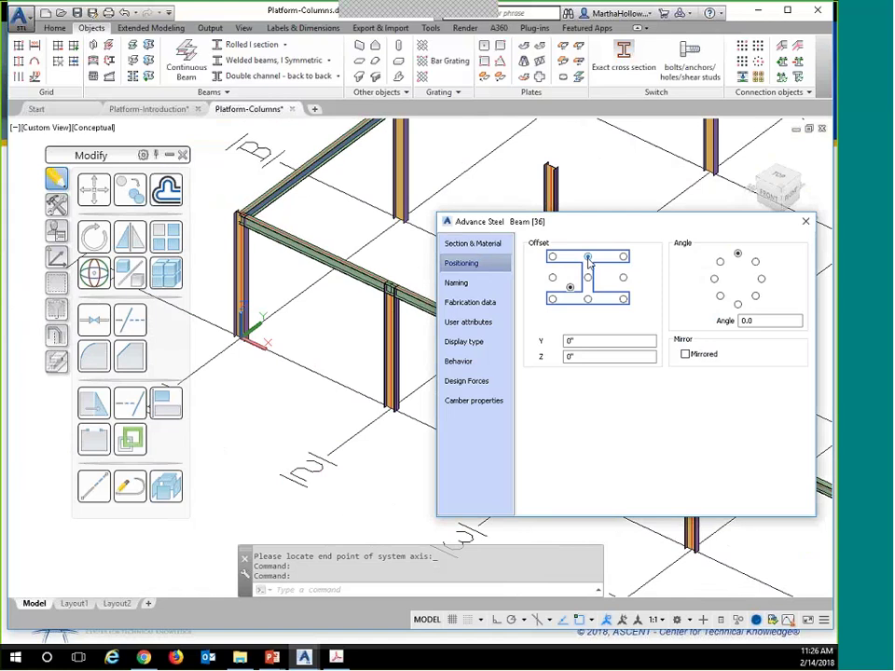
click(587, 257)
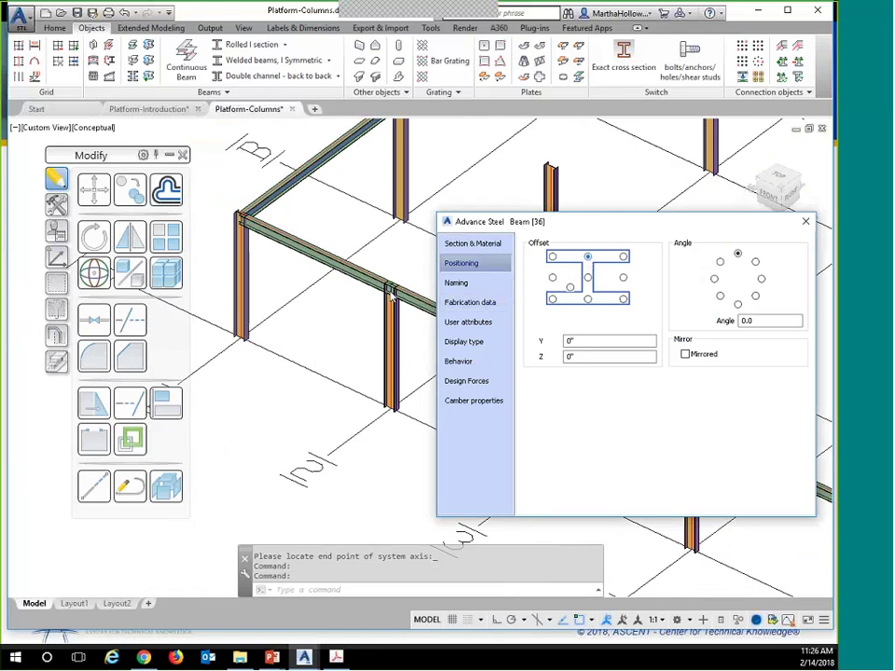
scroll(392, 295, up, 5)
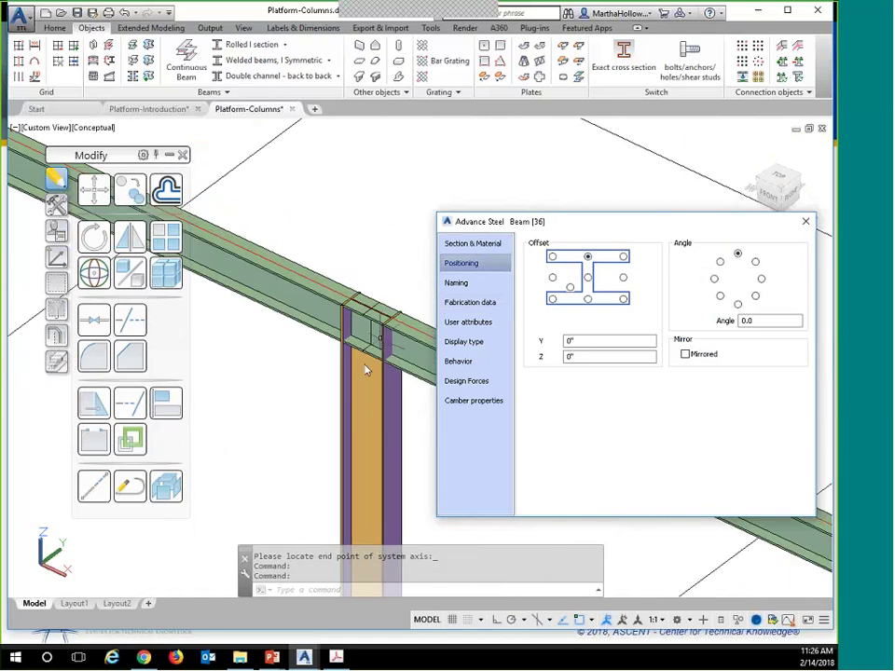
click(462, 283)
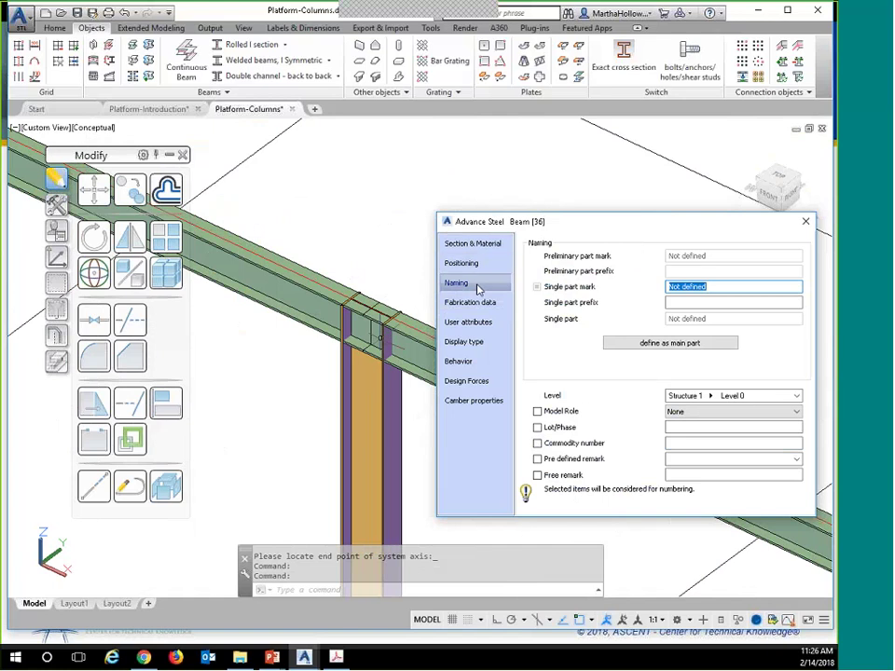
click(462, 264)
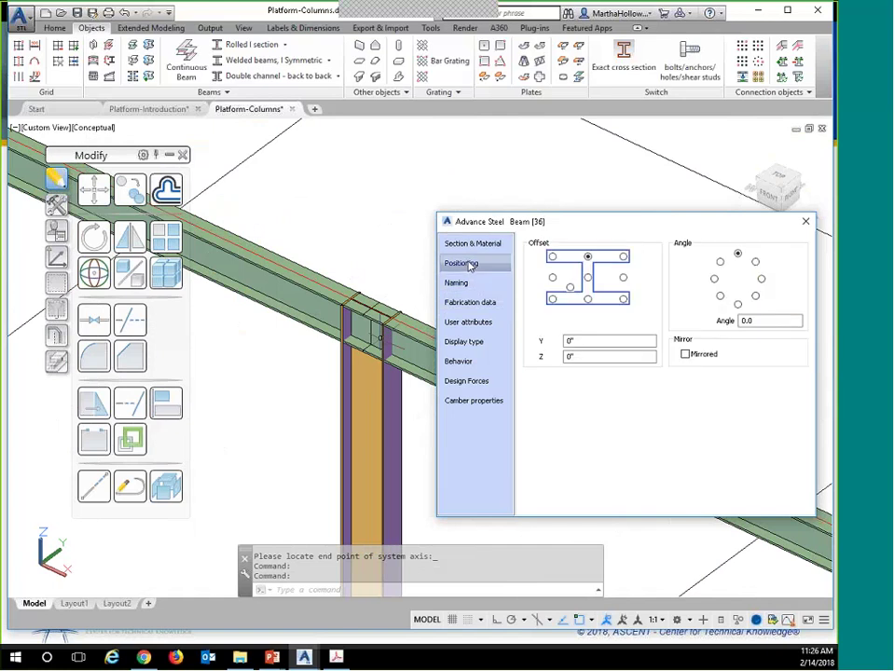
click(806, 221)
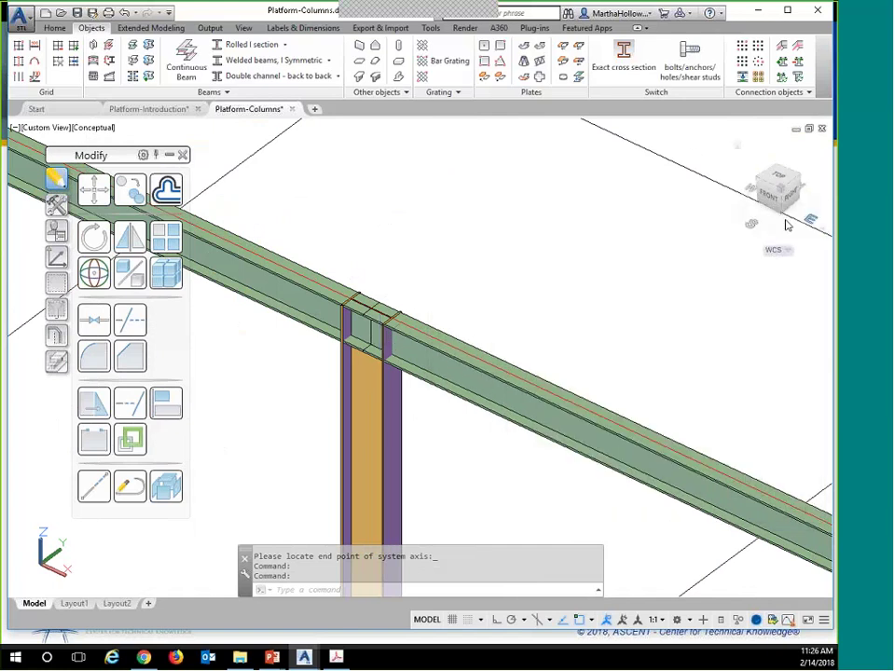
Open the Advance Properties of the column at A-2 and examine its naming settings, including the model role
double_click(383, 459)
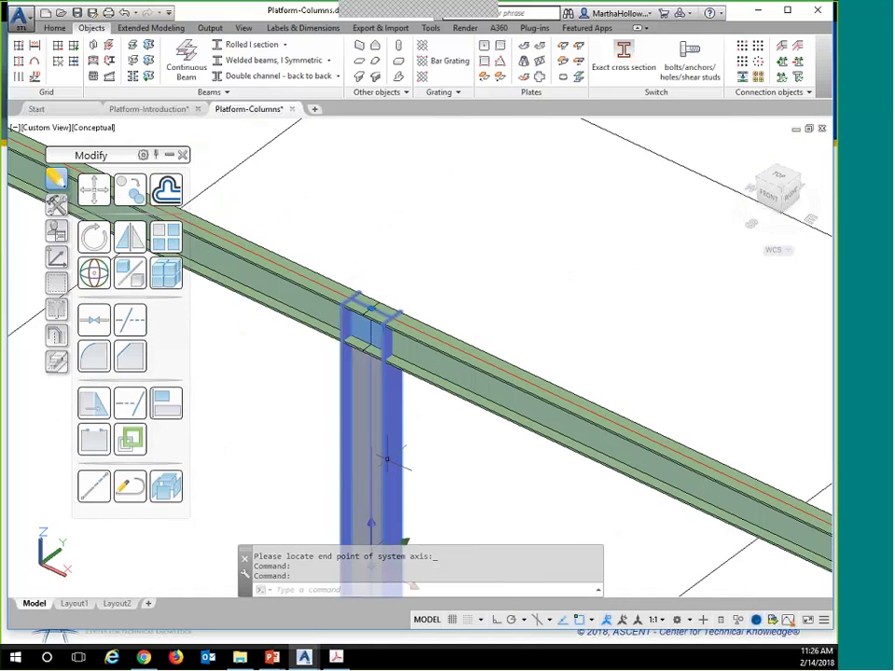
click(459, 282)
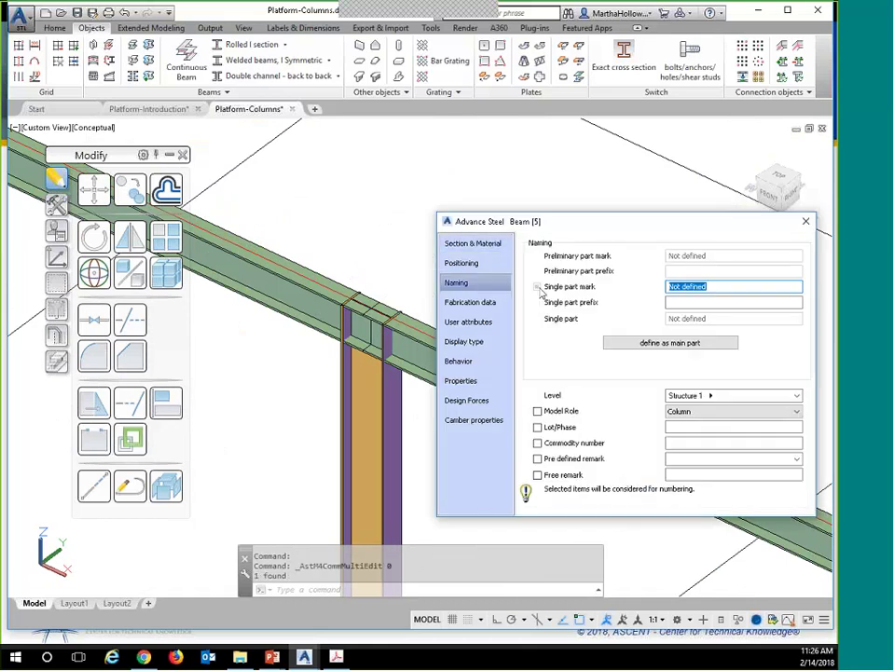
click(571, 412)
key(ctrl)
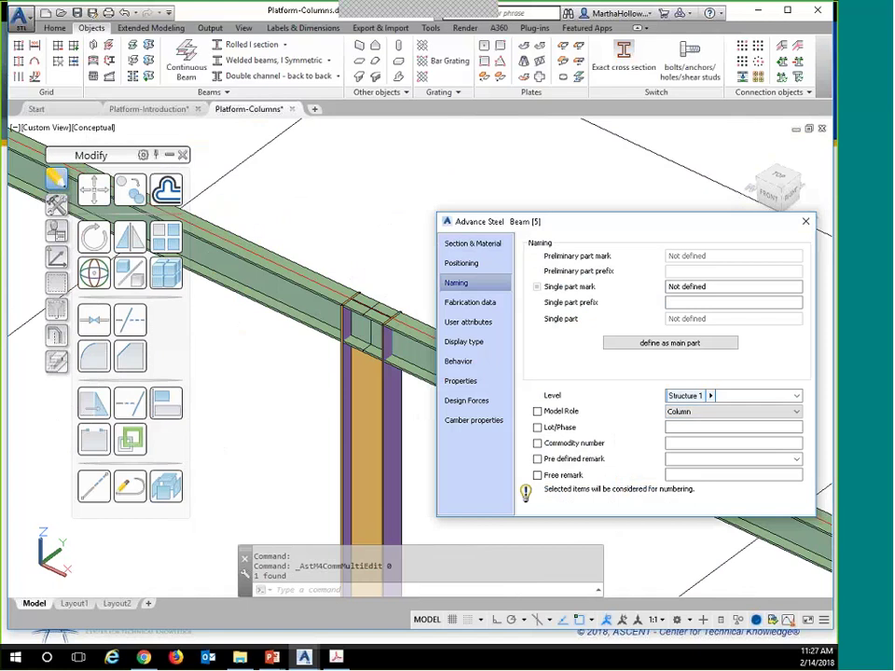
Close the column's properties and bring the whole platform frame into view
click(805, 224)
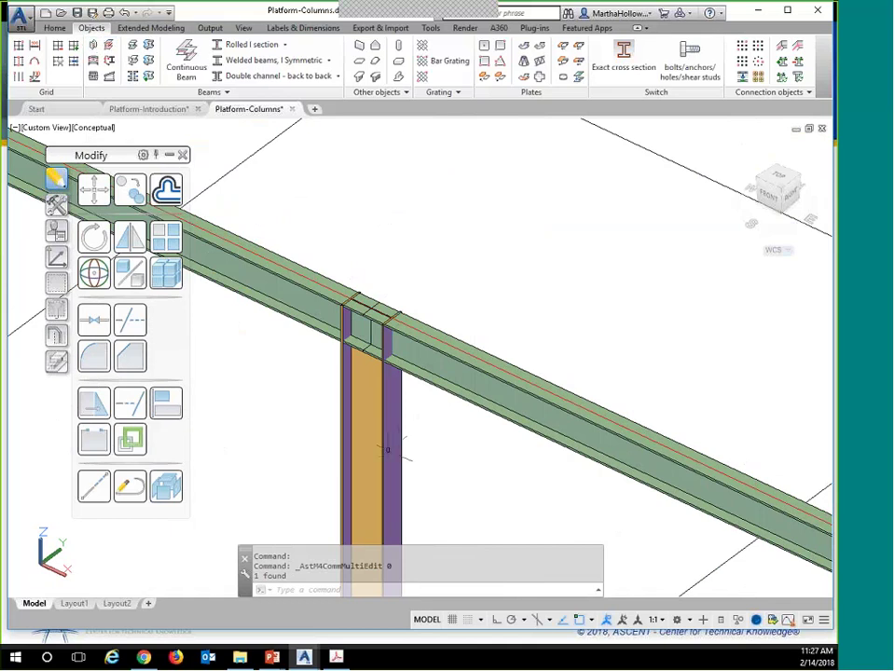
mouse_move(384, 449)
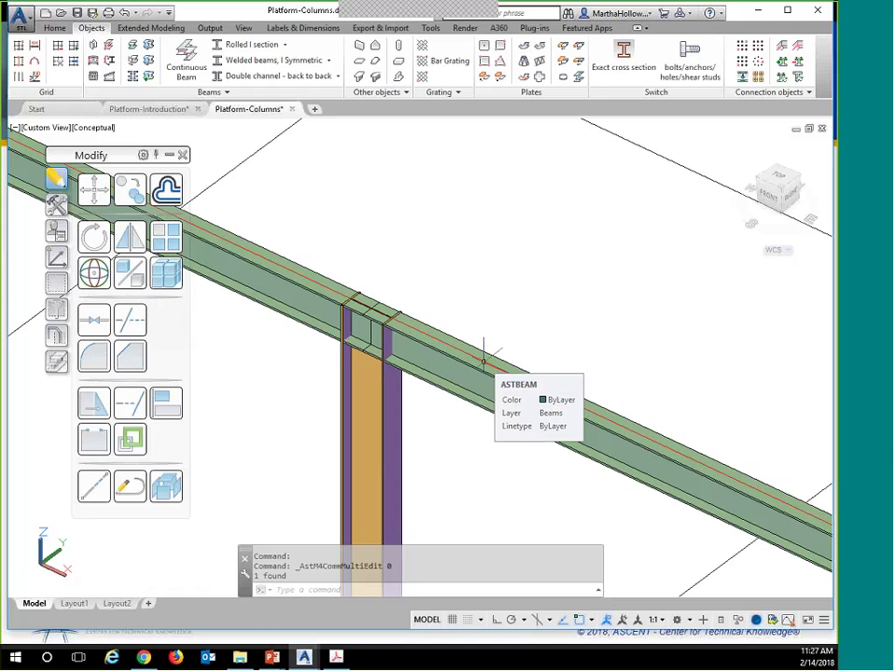
scroll(447, 427, down, 7)
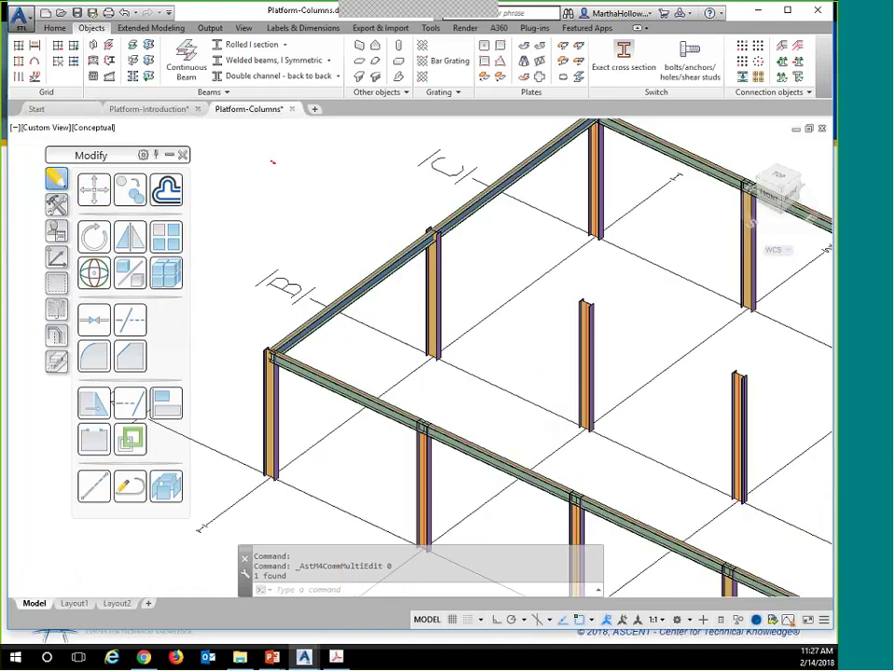
middle_drag(452, 427, 336, 310)
scroll(356, 316, down, 2)
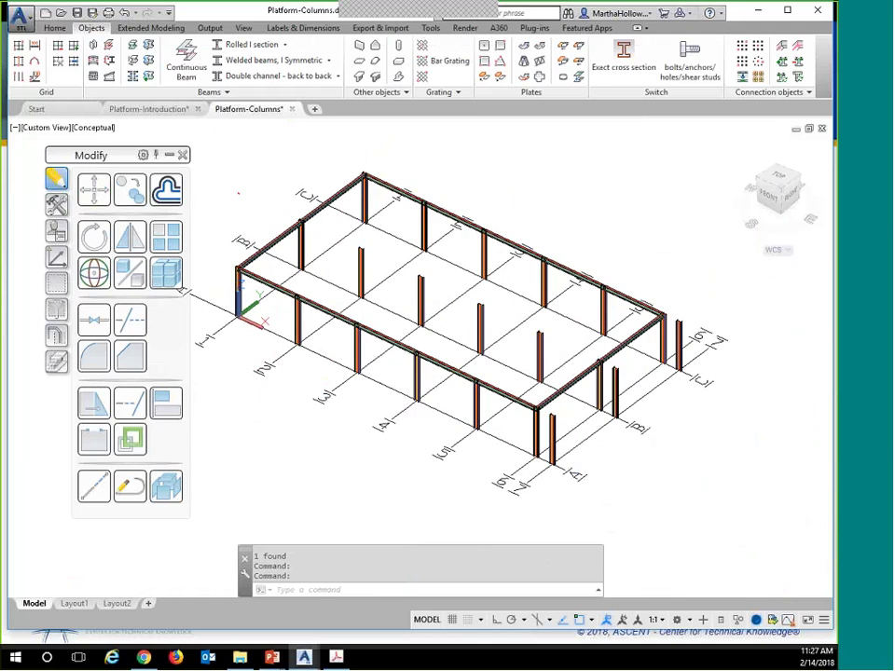
click(304, 658)
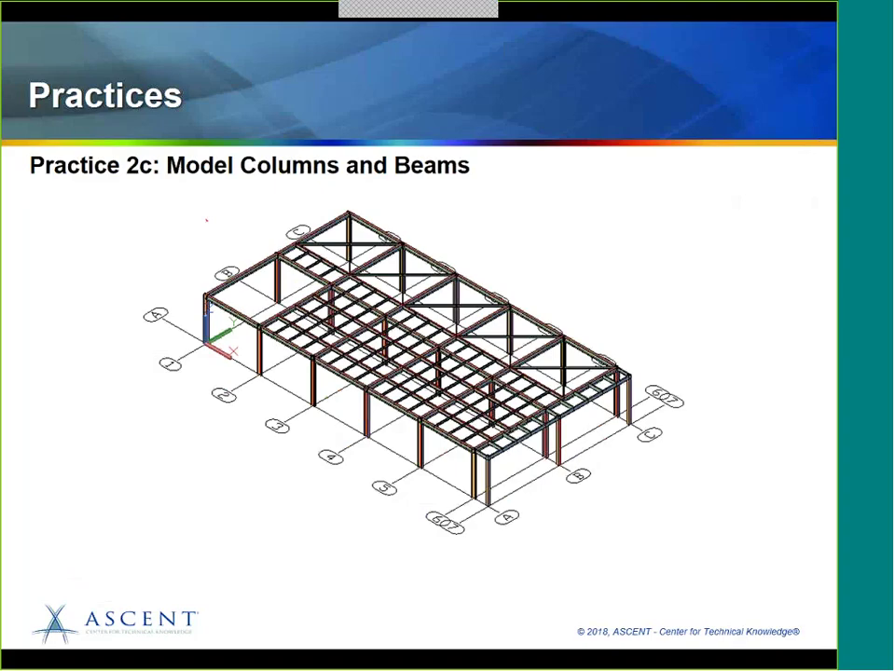
click(227, 479)
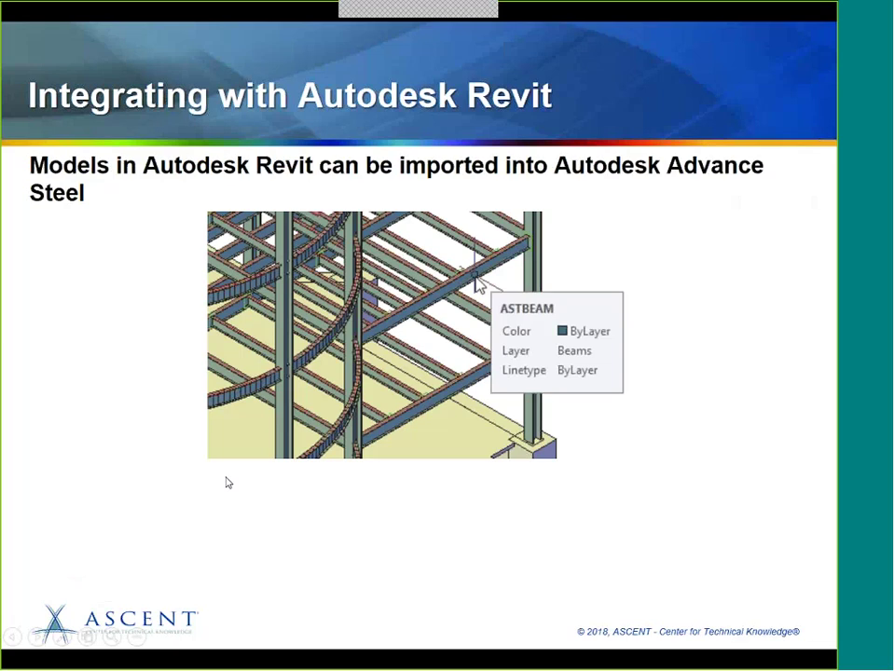
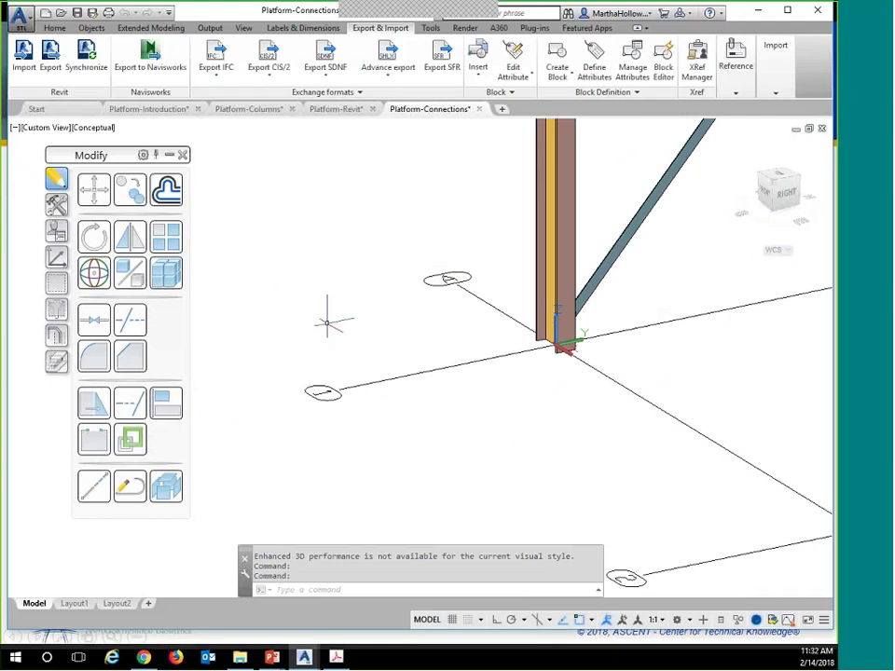
Open the Connection vault and expand it beside the column at A-1 in the Platform-Connections drawing
middle_drag(590, 383, 477, 405)
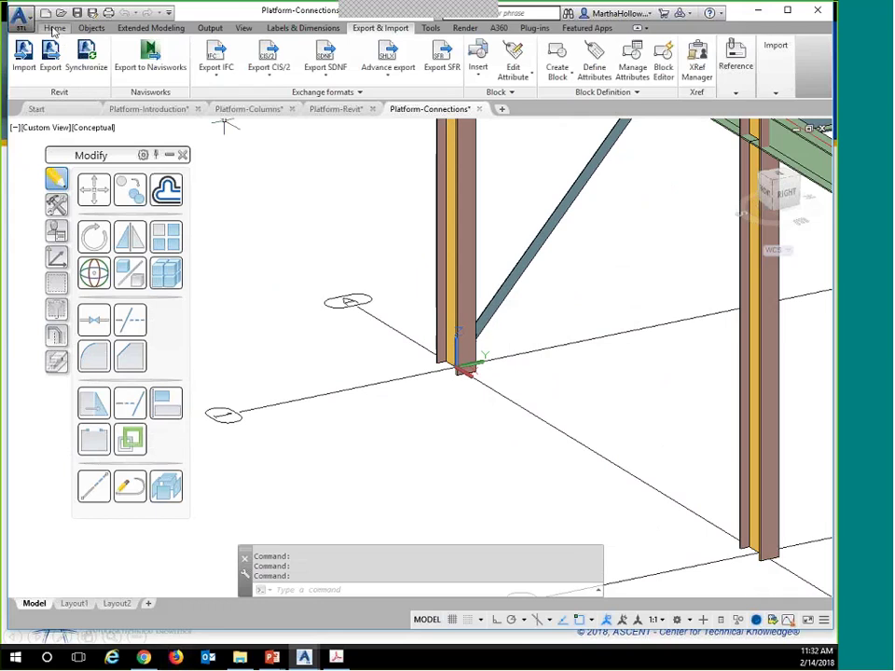
click(54, 29)
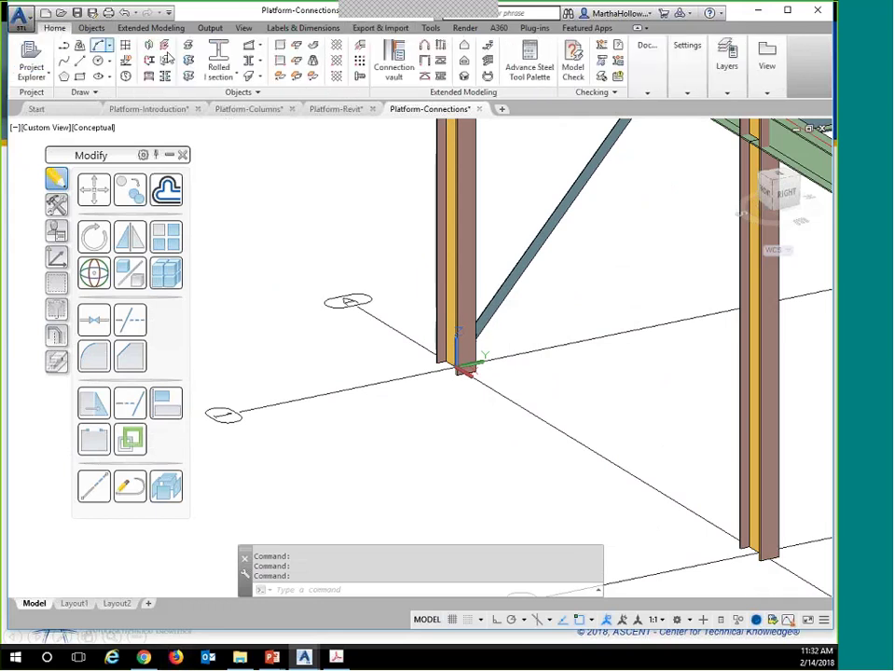
click(392, 74)
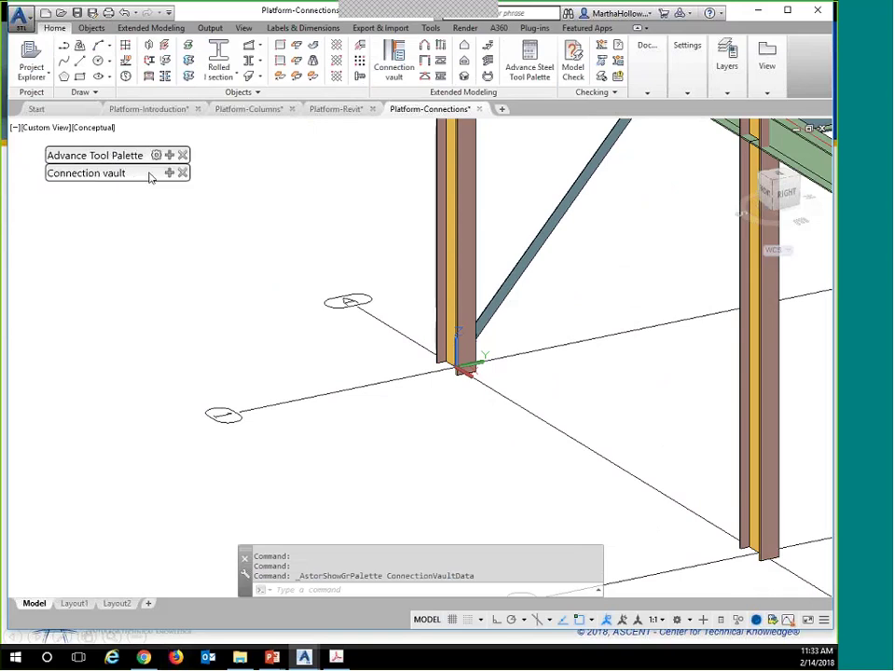
click(169, 174)
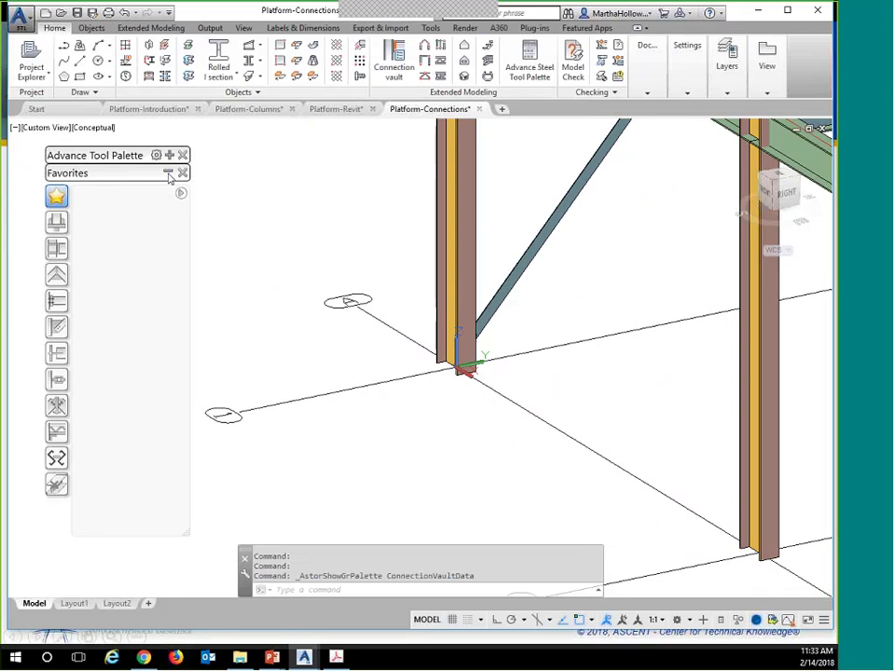
Look through the connection categories from plates at beam to tube connections, and show the preview and description of each connection
click(56, 223)
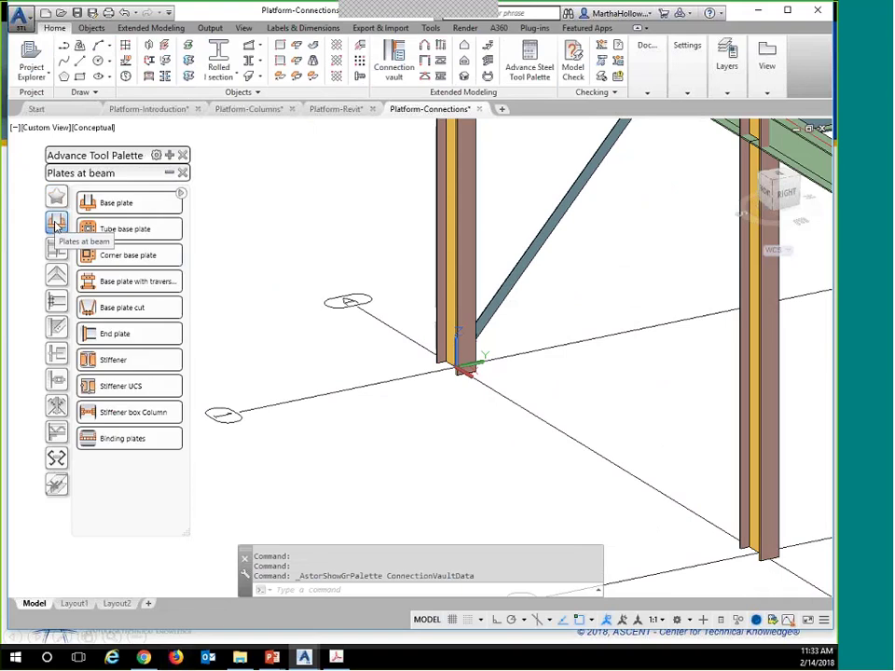
click(57, 250)
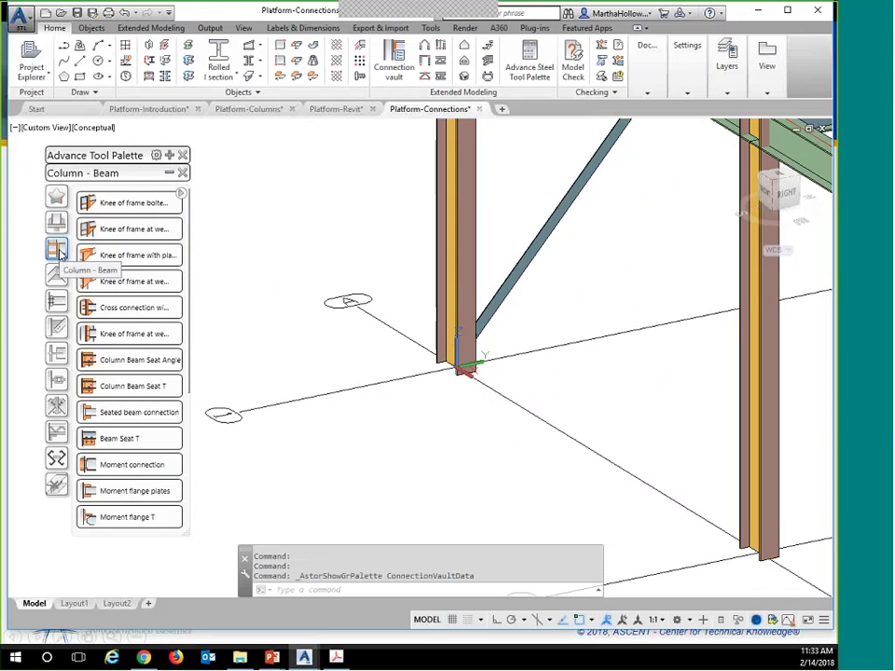
click(56, 275)
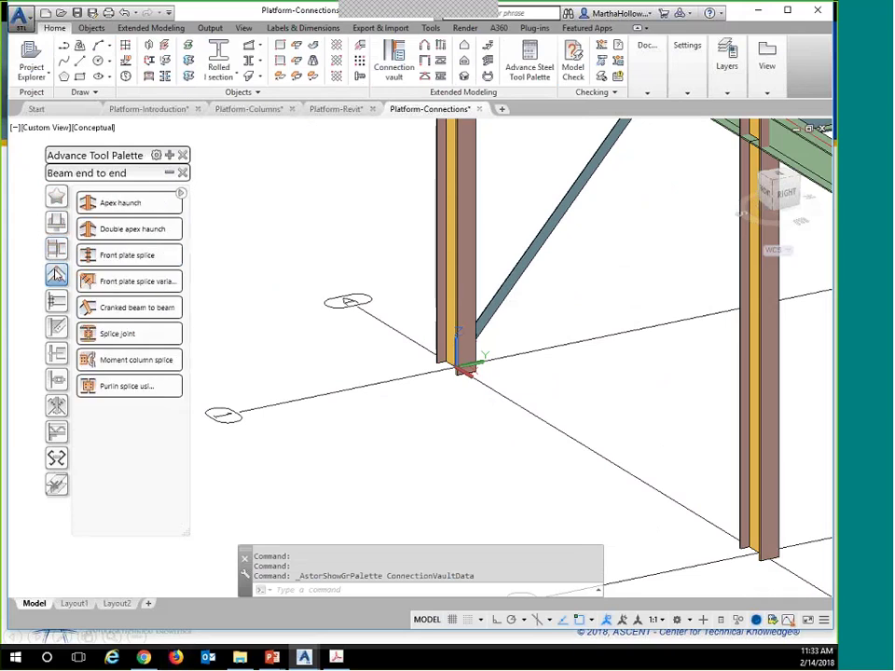
click(57, 300)
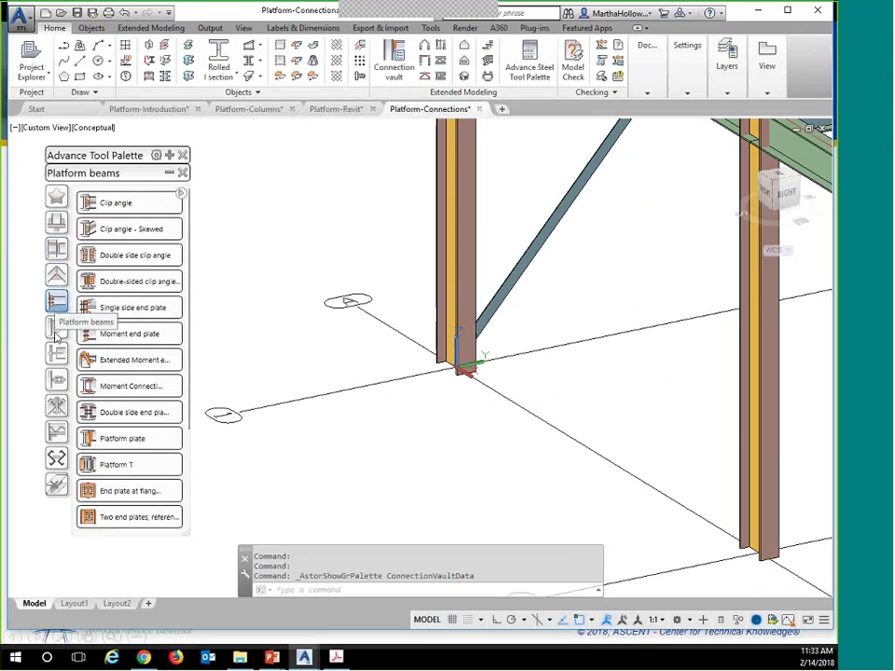
click(56, 328)
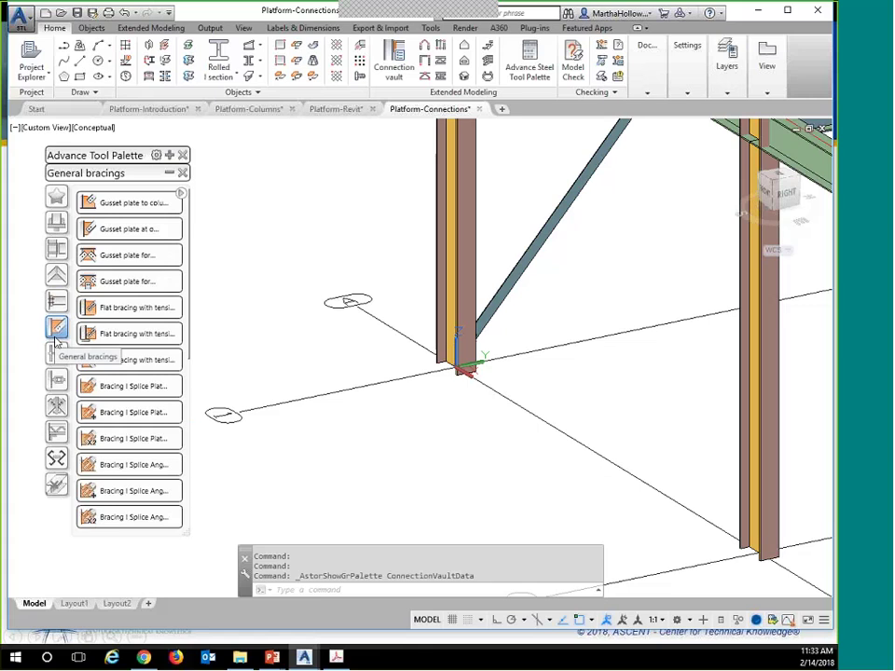
click(56, 356)
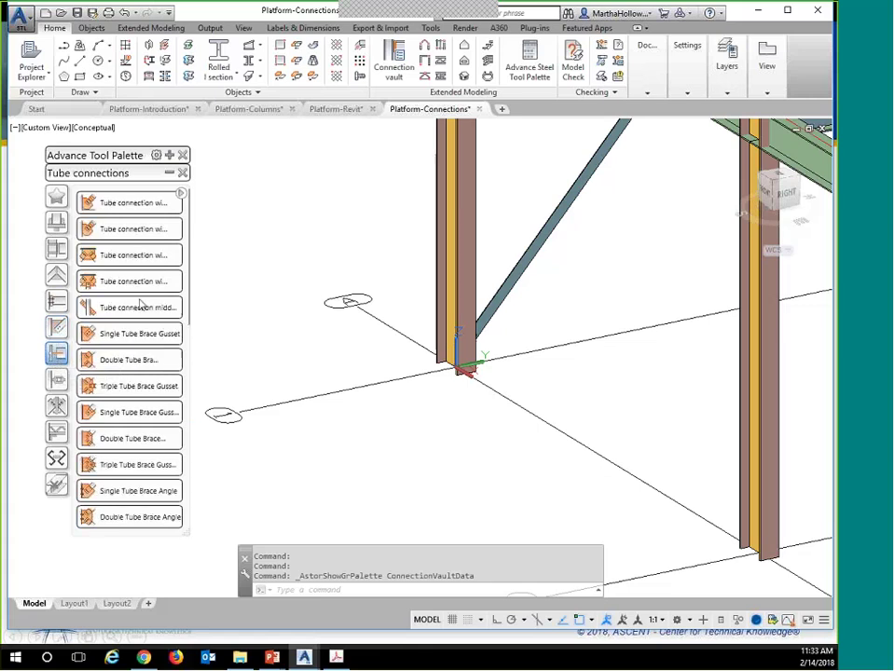
click(182, 194)
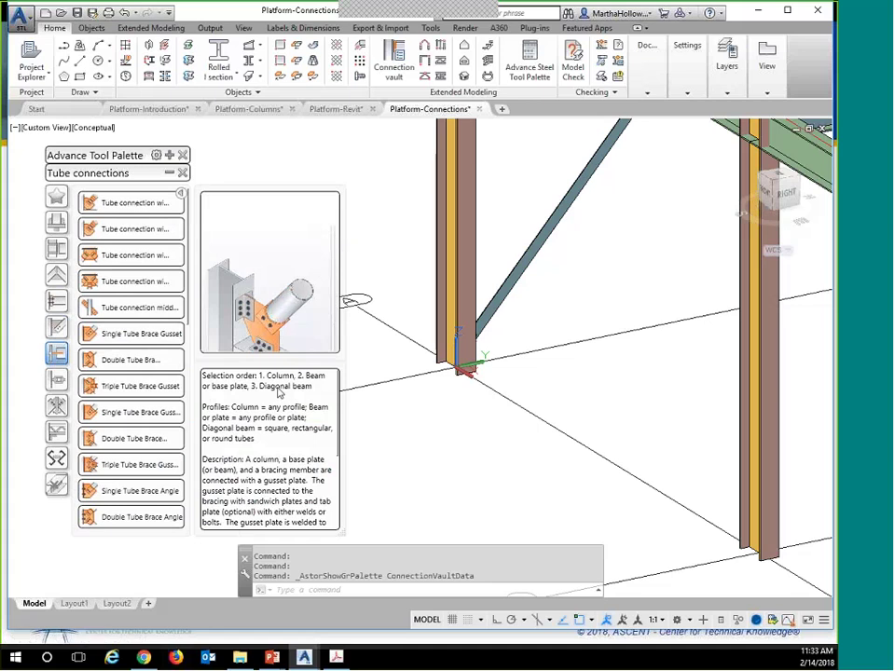
Add a base plate connection to the column at A-1 without selecting an additional concrete object
click(56, 223)
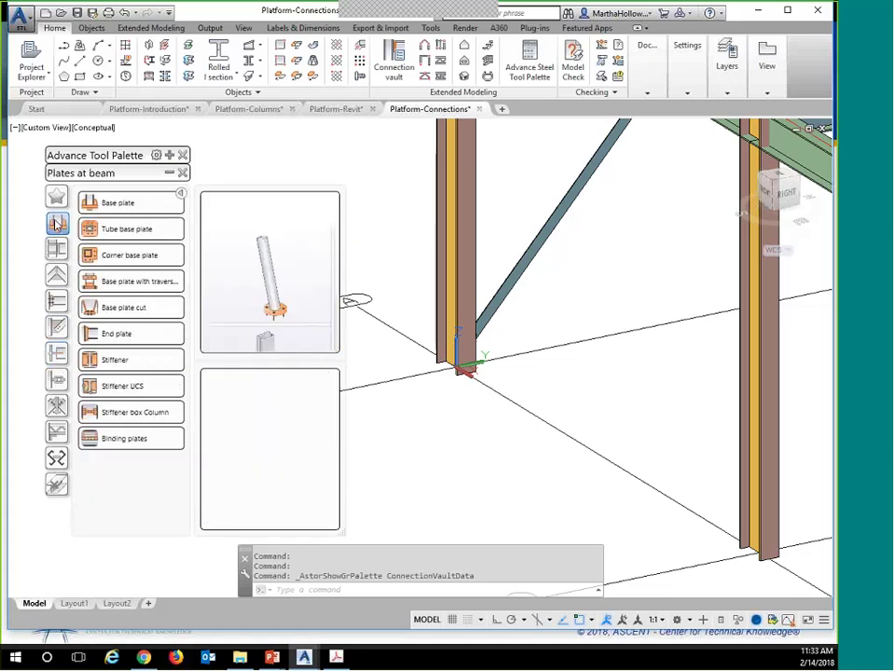
click(110, 205)
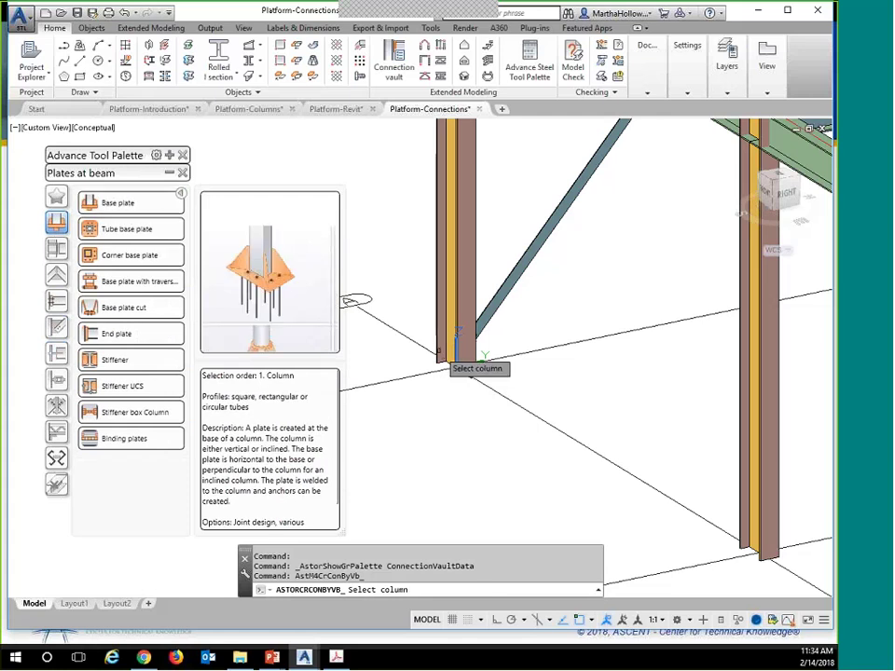
click(455, 350)
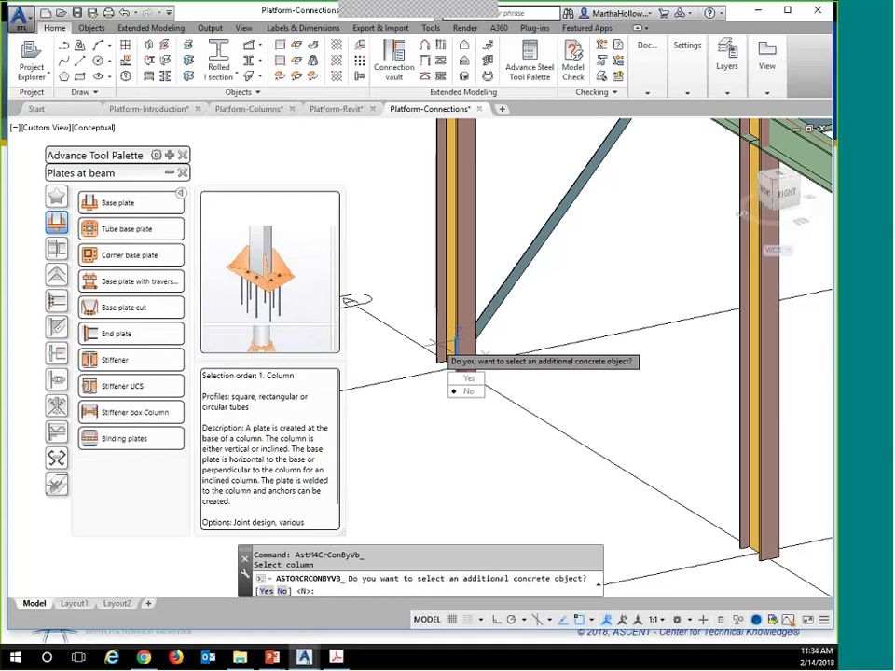
key(Return)
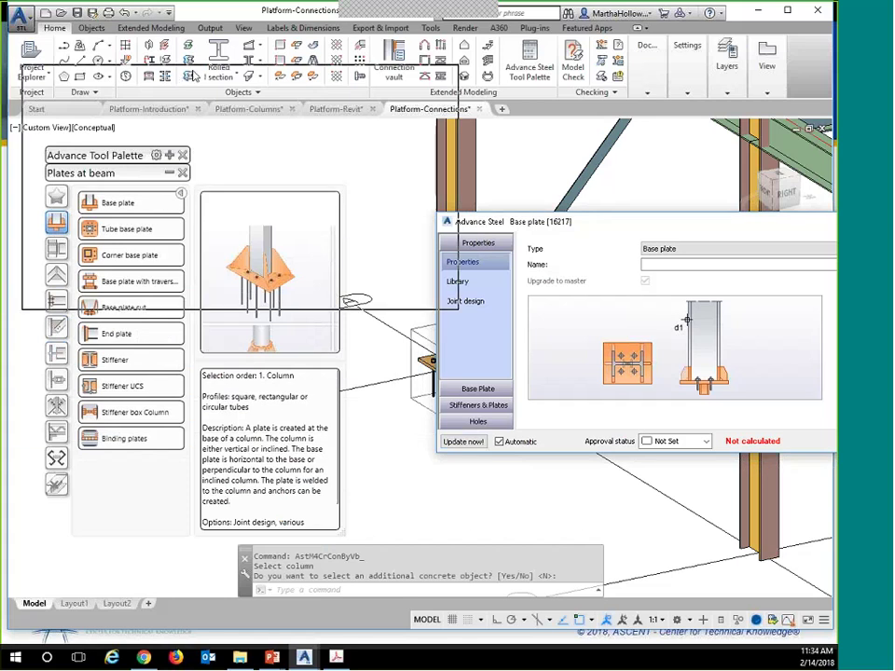
drag(193, 72, 194, 72)
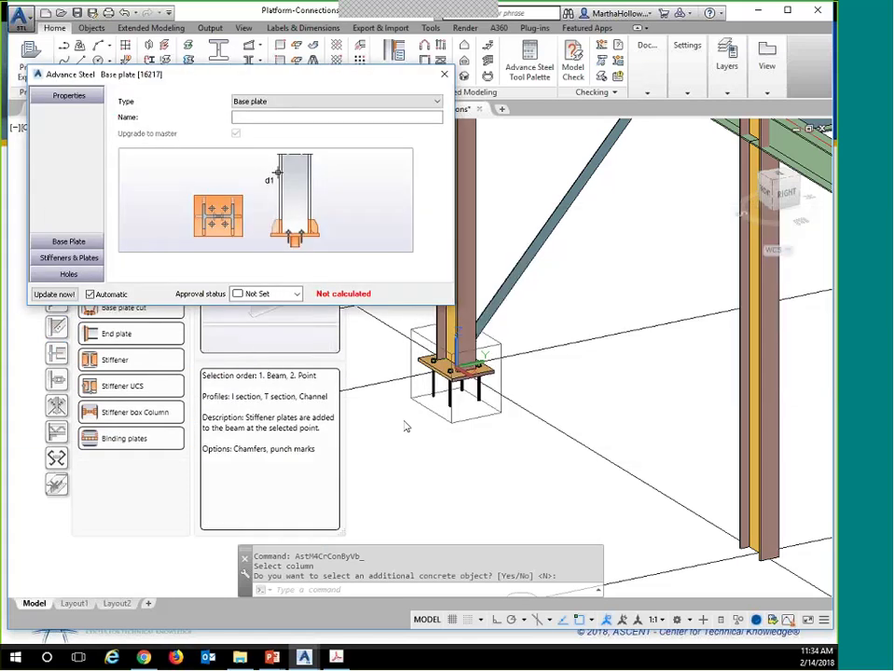
click(449, 424)
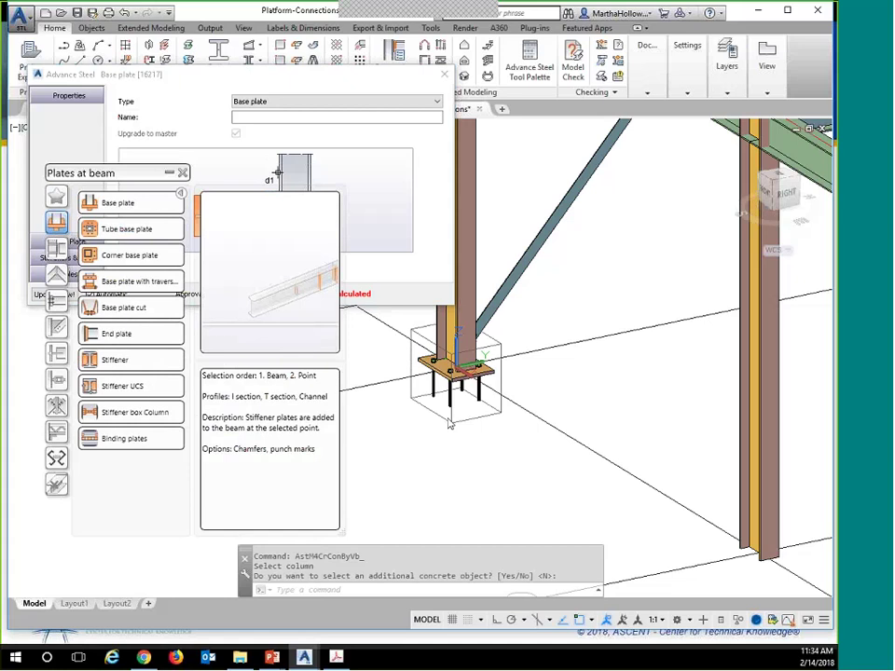
click(166, 176)
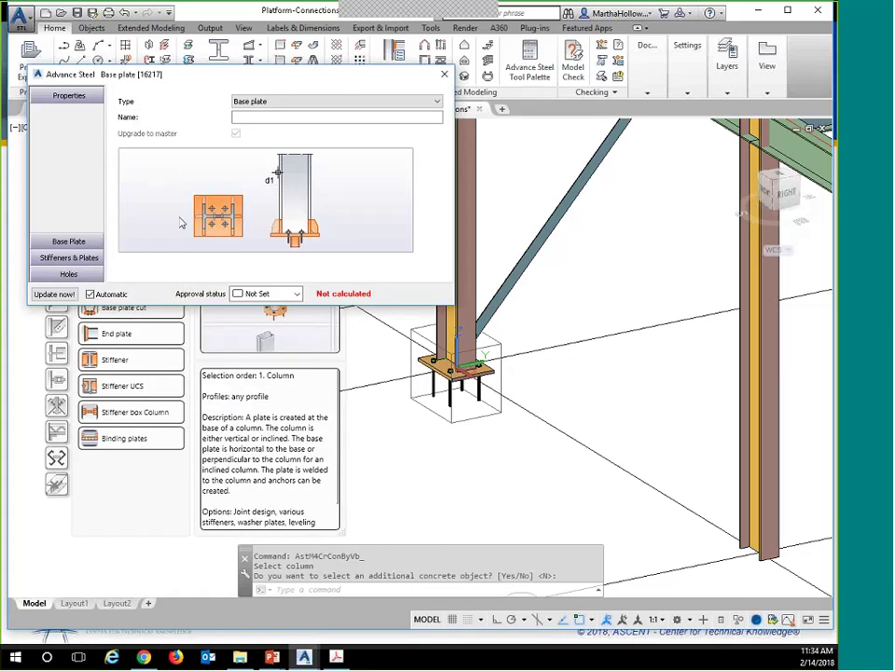
Examine the base plate's layout, plate corner, washer plate, anchor and weld settings
drag(207, 74, 462, 305)
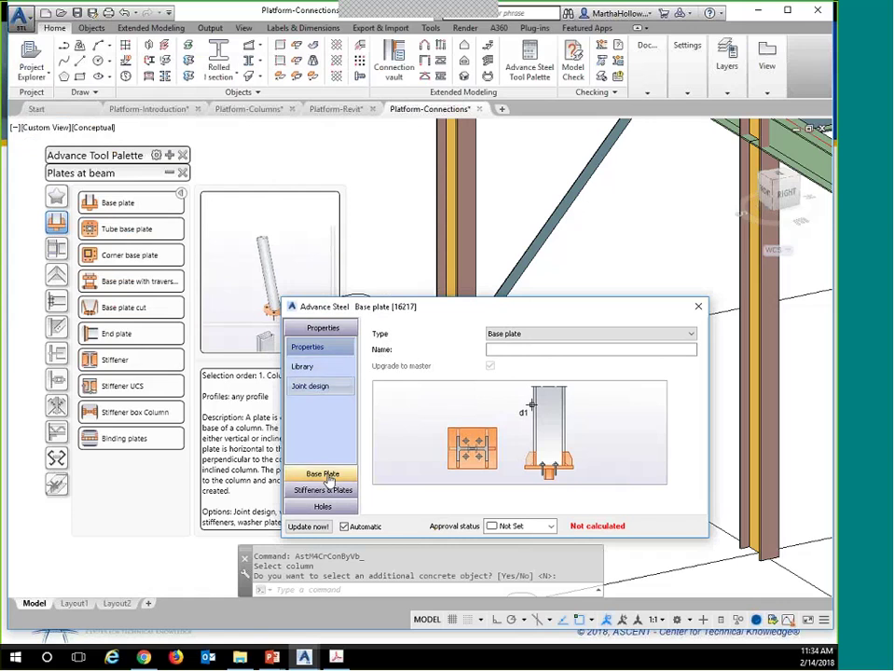
click(323, 474)
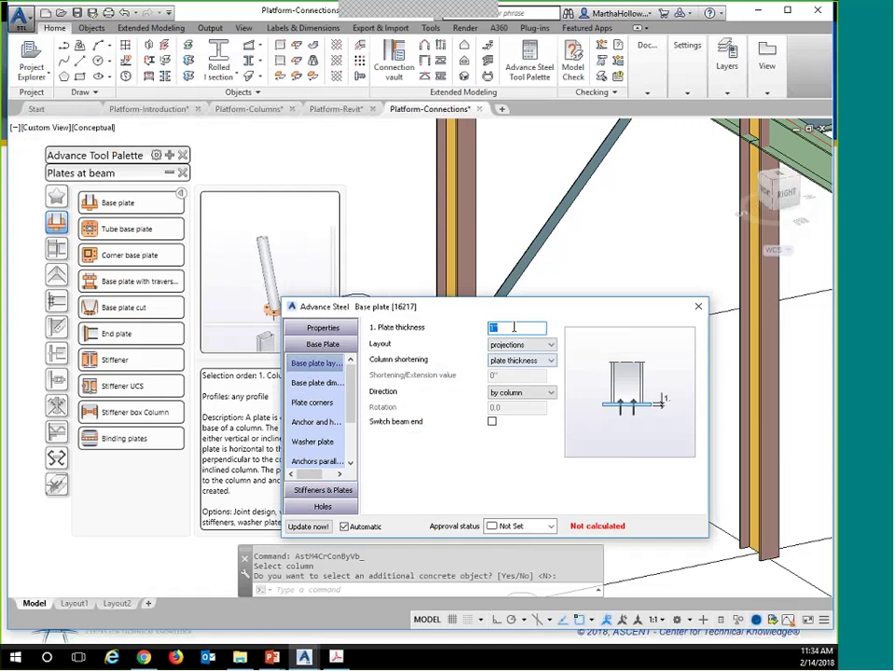
click(314, 410)
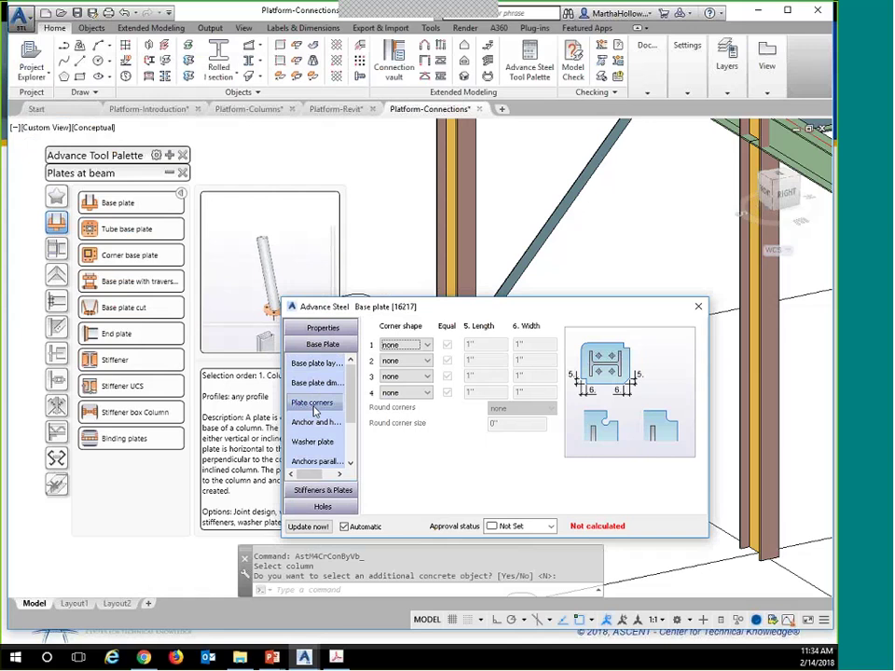
click(313, 442)
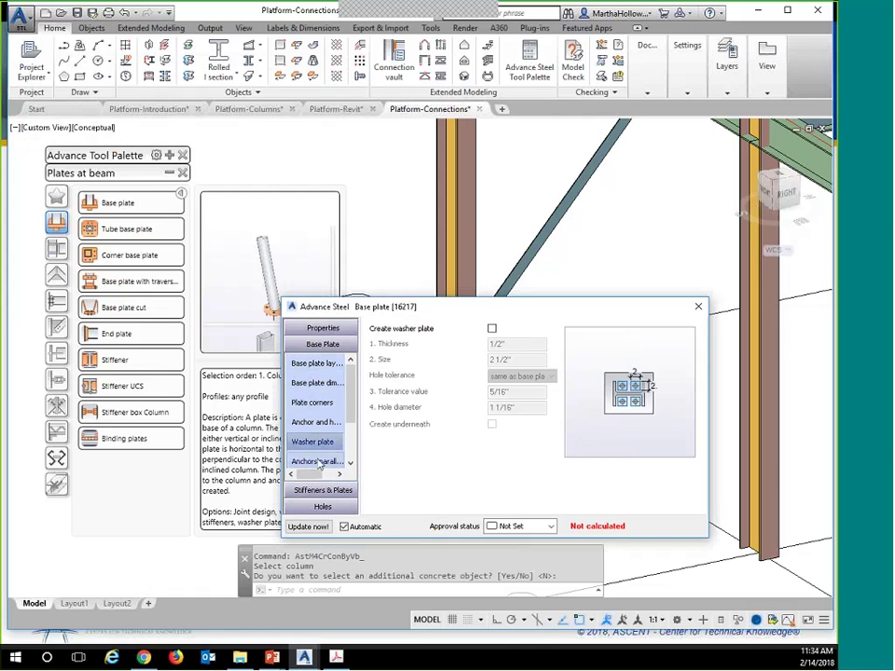
click(318, 461)
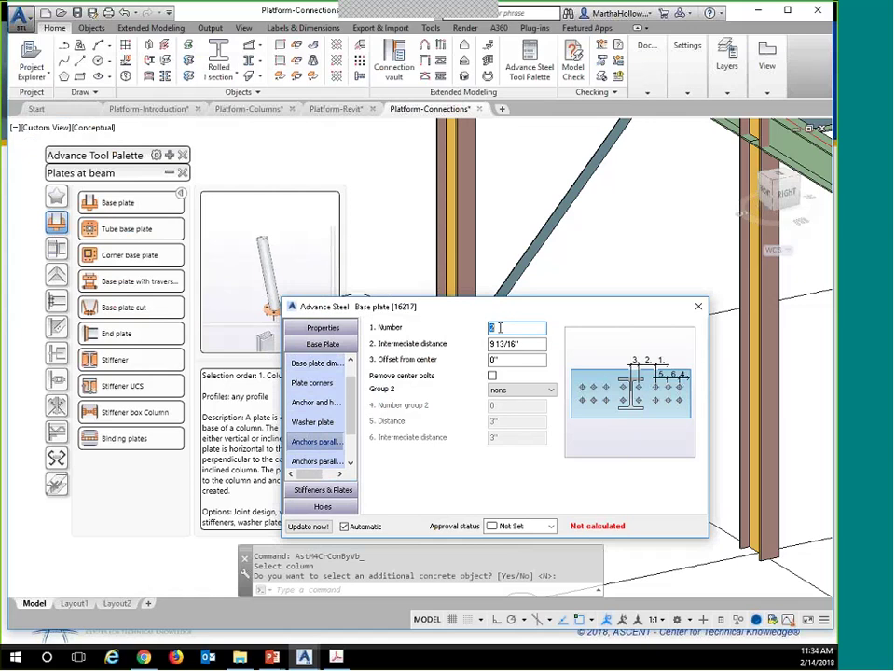
click(325, 461)
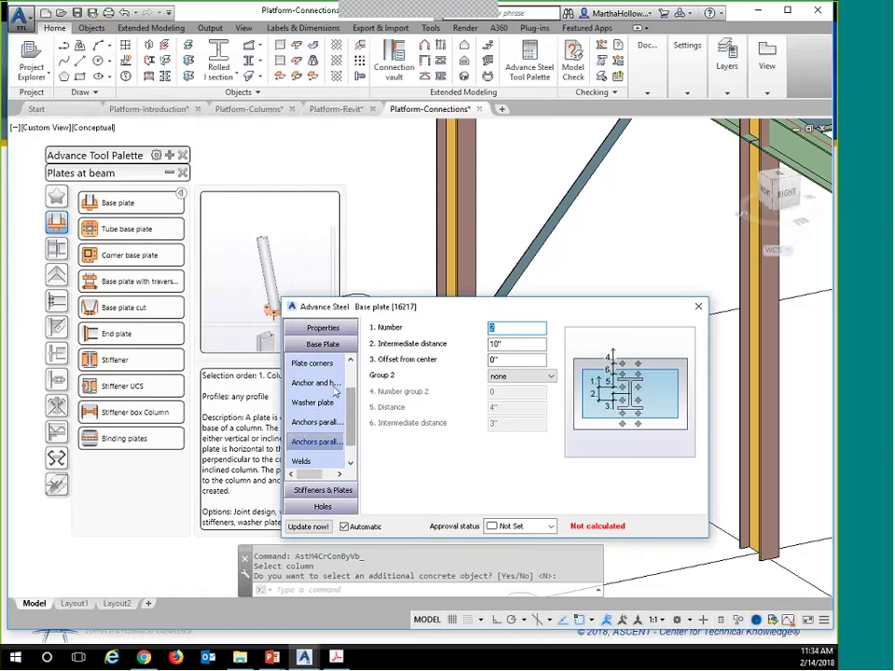
click(301, 460)
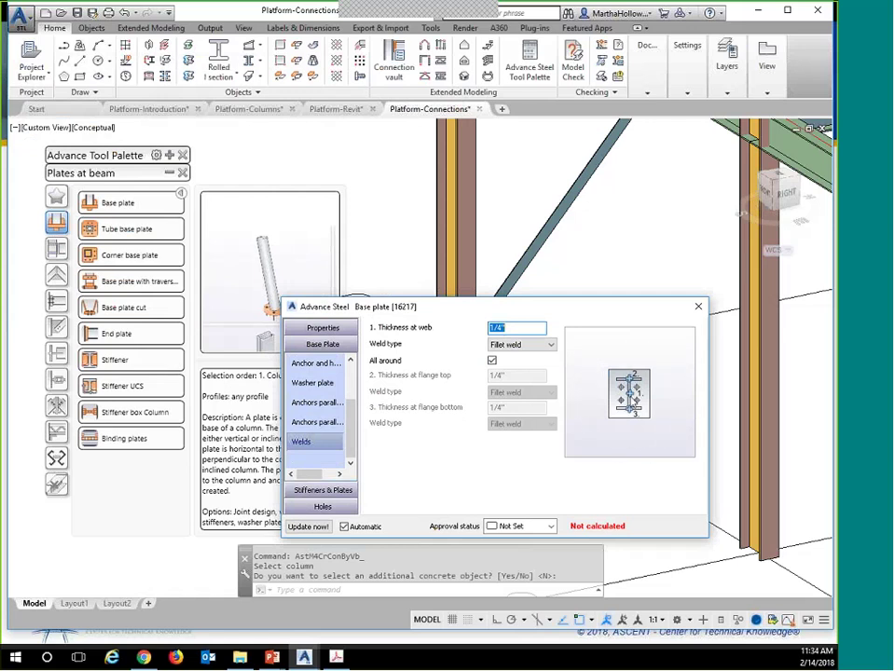
Examine the base plate's leveling plate and galvanizing hole settings, and close its properties
click(326, 490)
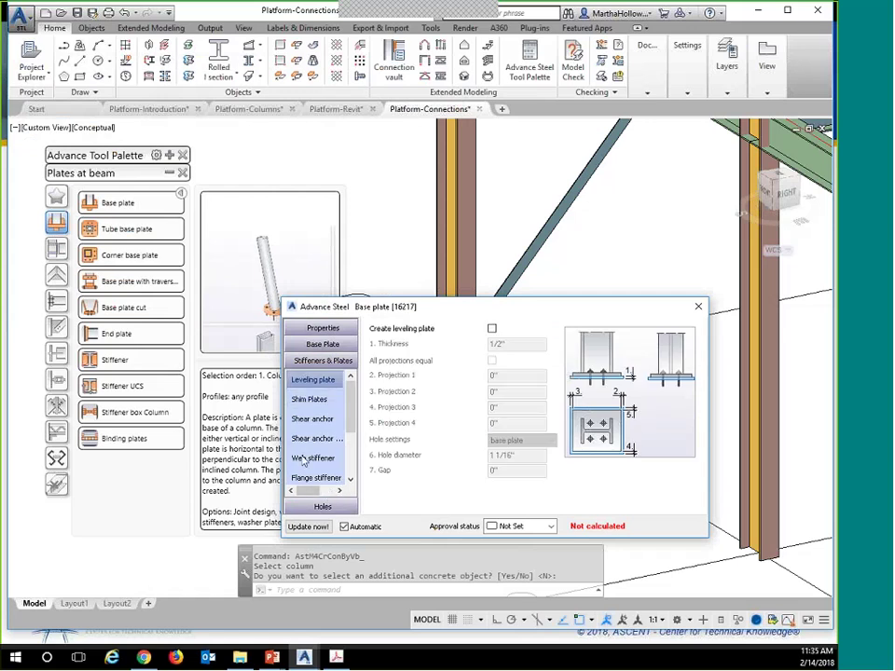
click(320, 506)
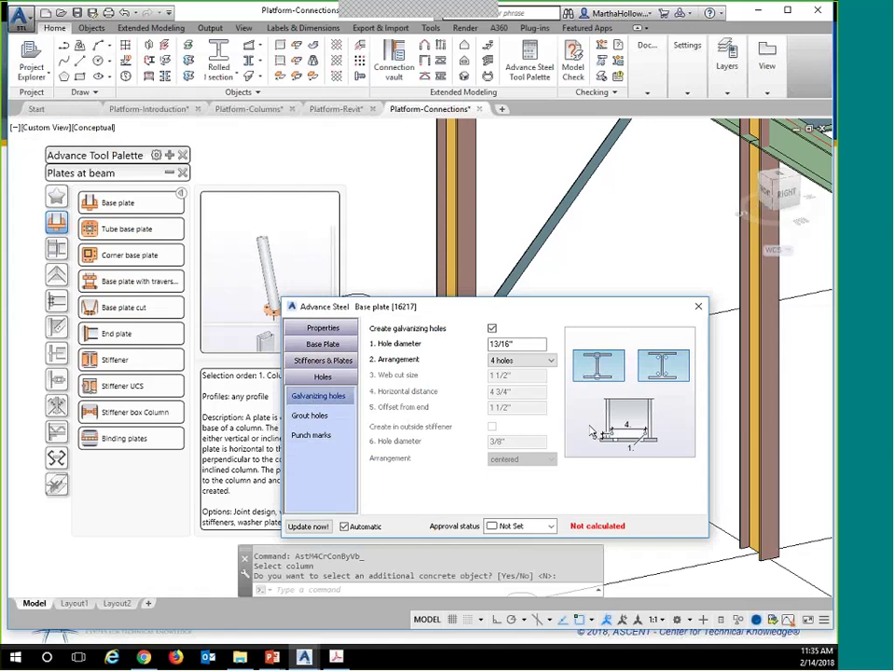
click(699, 309)
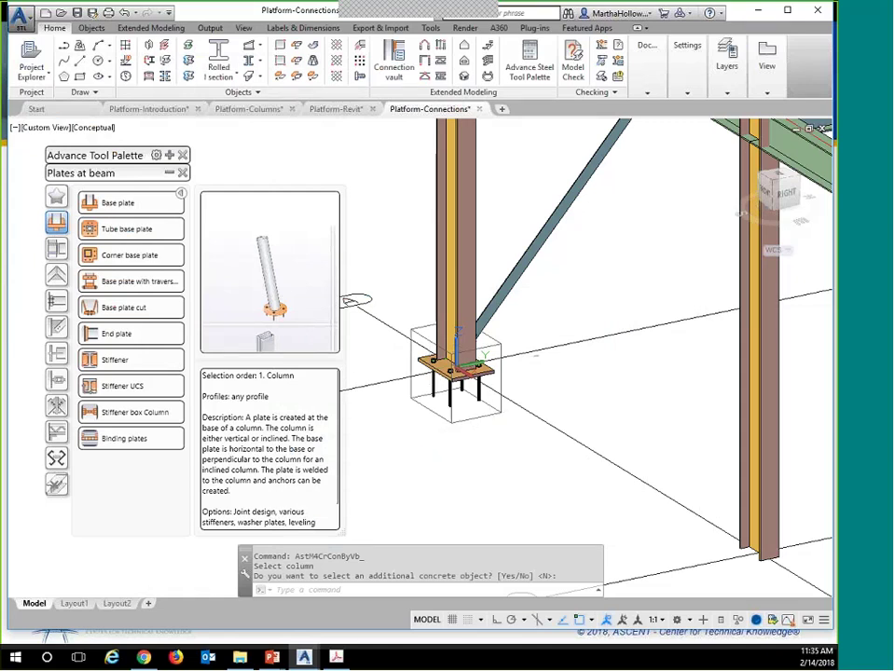
Hide the connection preview, collapse the Connection vault, and expand the Advance Tool Palette to its Tools category
click(181, 194)
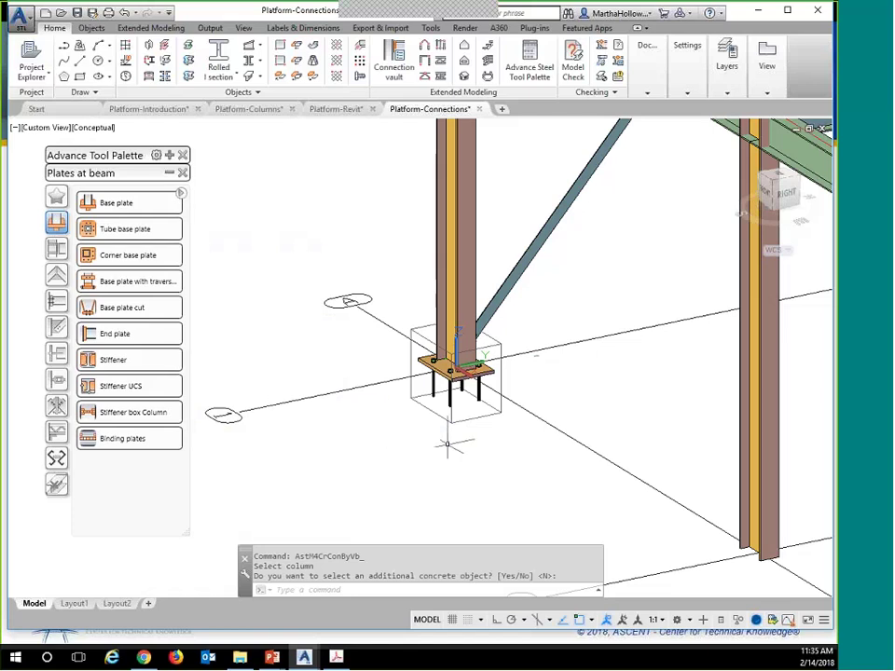
scroll(447, 446, down, 5)
middle_drag(442, 447, 281, 317)
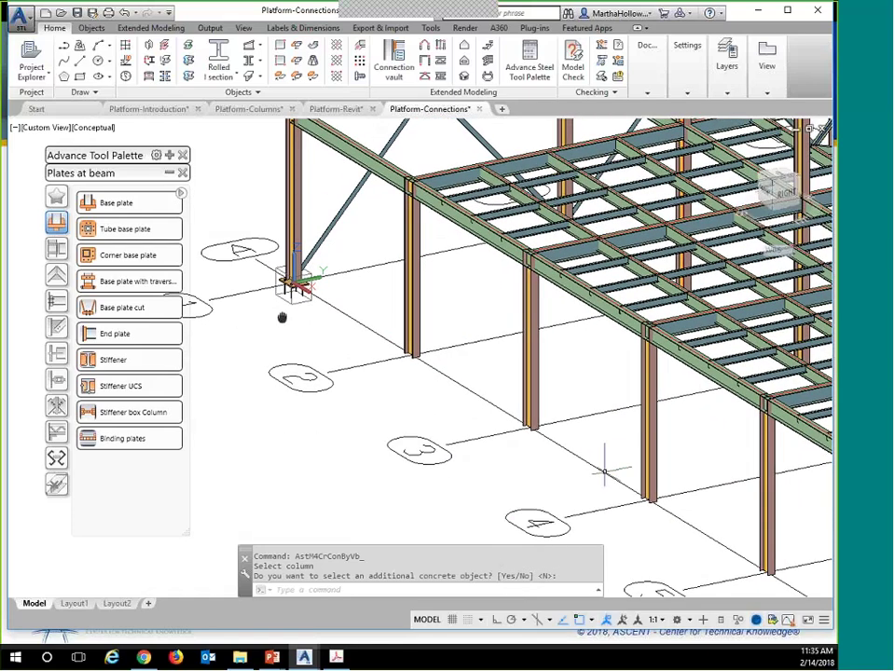
scroll(549, 453, down, 3)
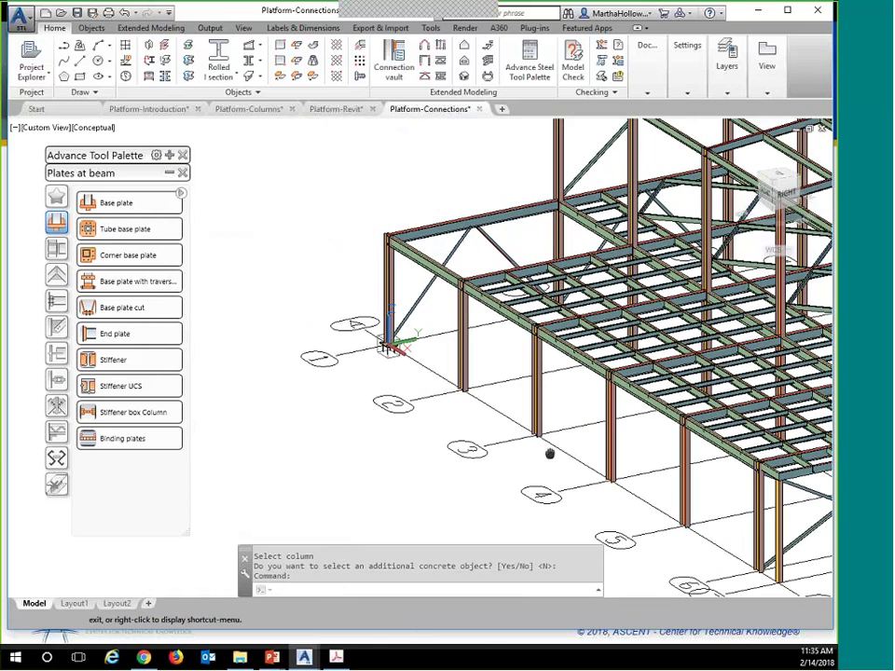
middle_drag(549, 453, 419, 380)
middle_drag(282, 295, 365, 348)
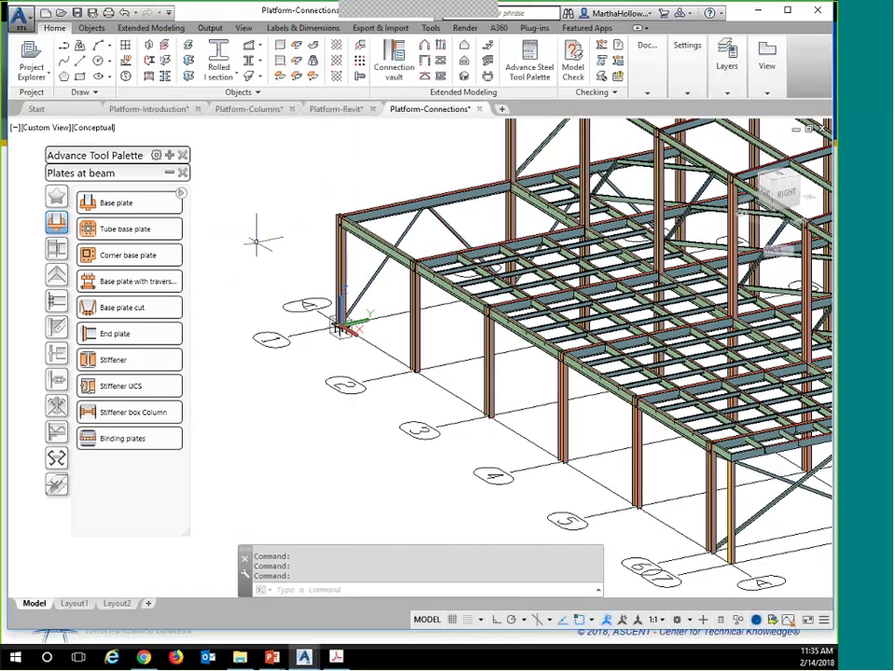
click(167, 175)
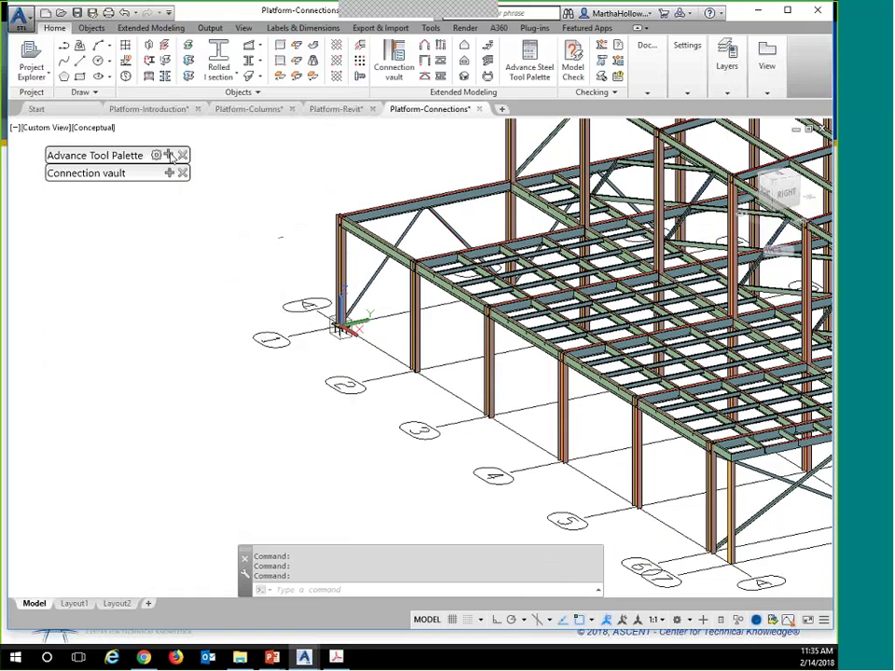
click(170, 155)
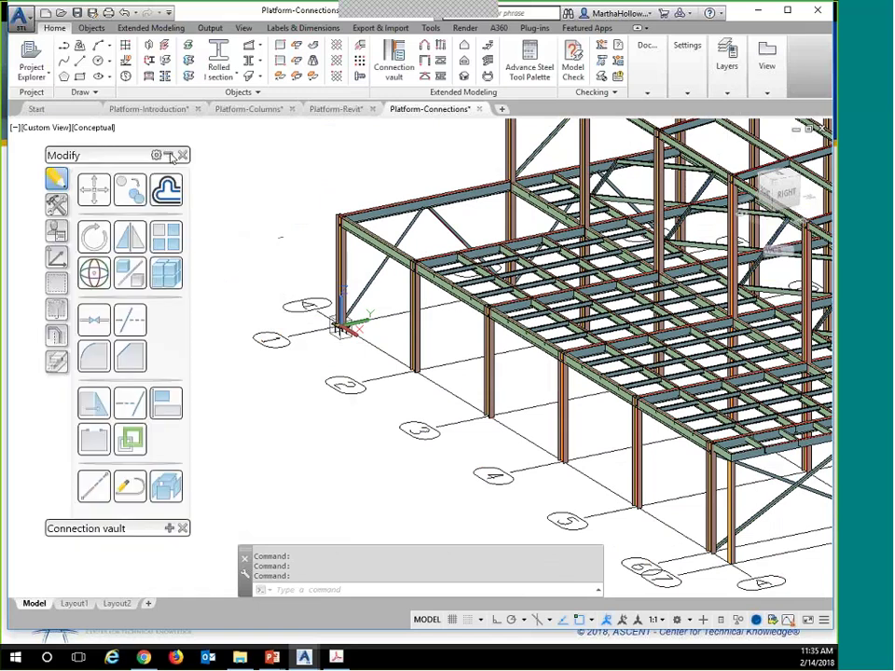
click(55, 207)
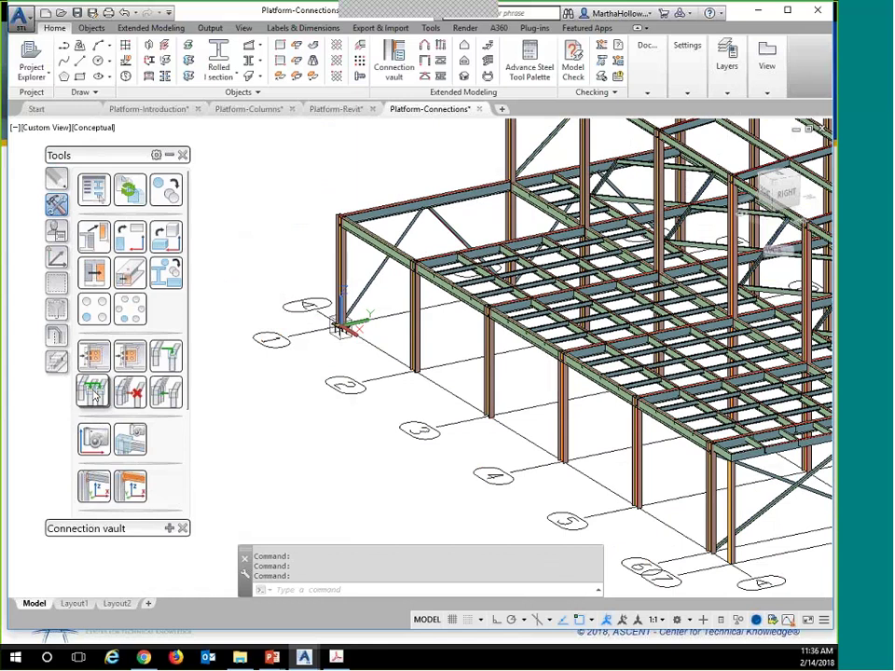
Transfer the base plate joint at A-1 as linked slave joints to the five columns along grid line A at lines 2 through 6
click(94, 396)
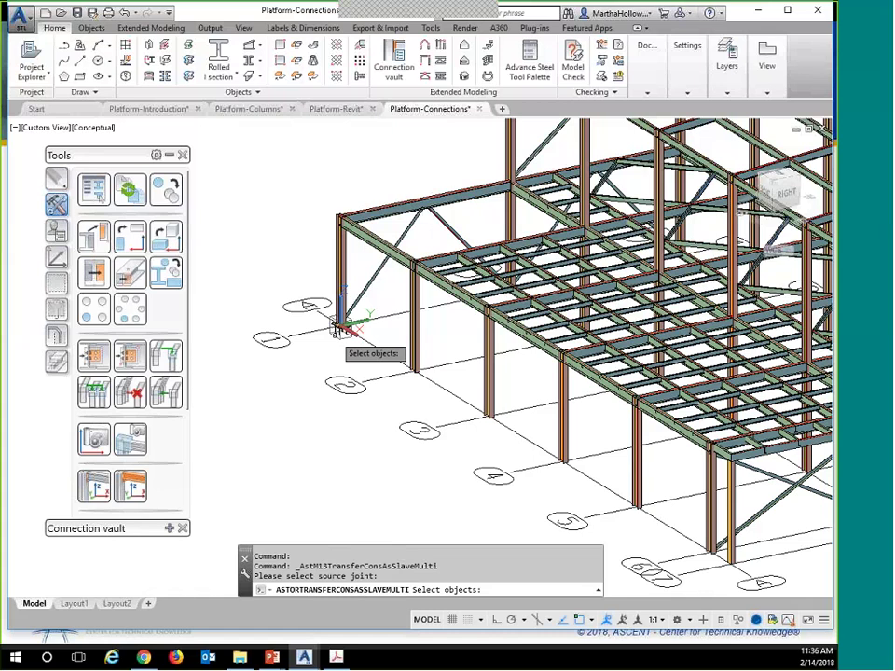
scroll(338, 328, up, 6)
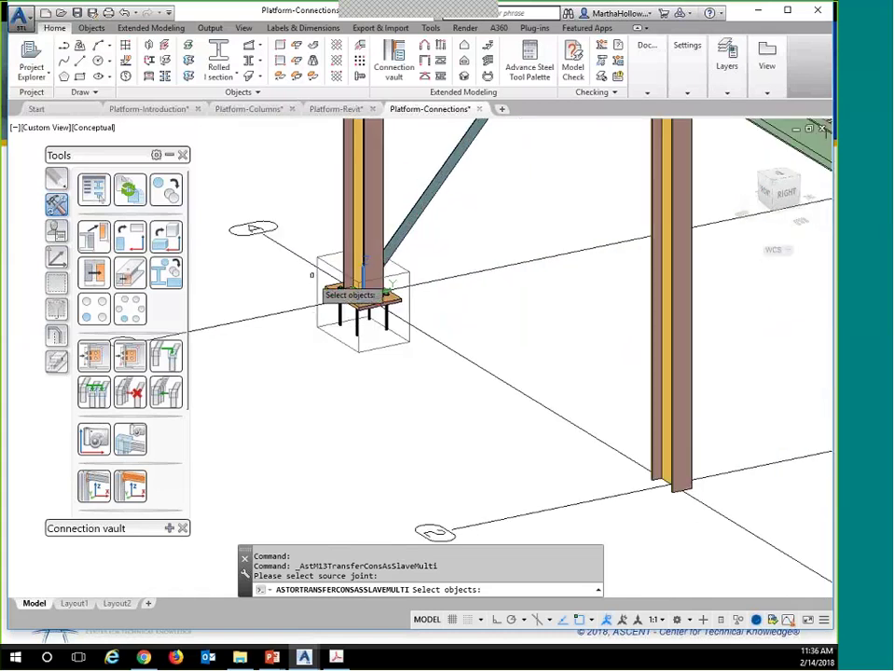
click(363, 298)
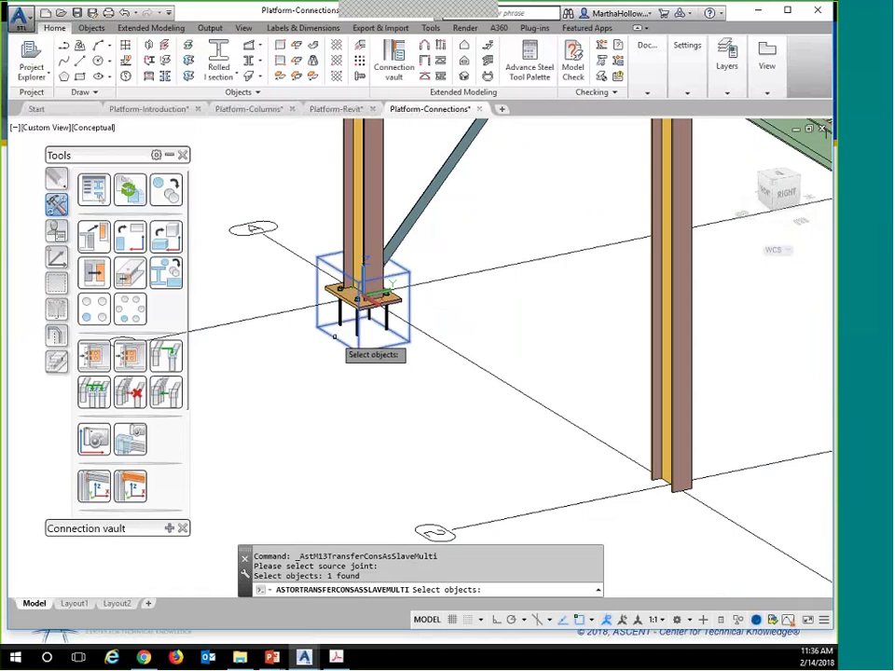
key(Return)
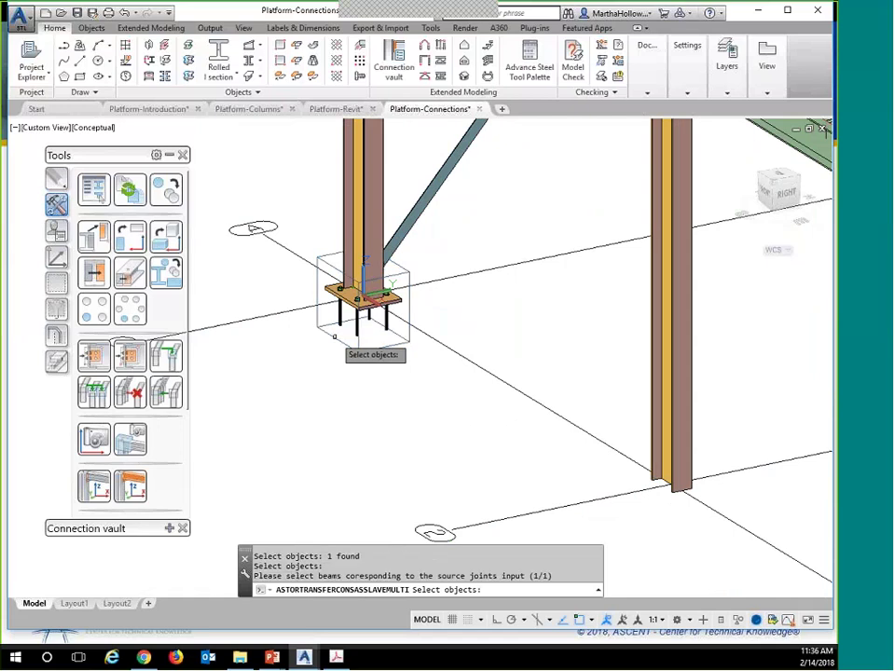
scroll(466, 405, down, 2)
middle_drag(465, 404, 315, 256)
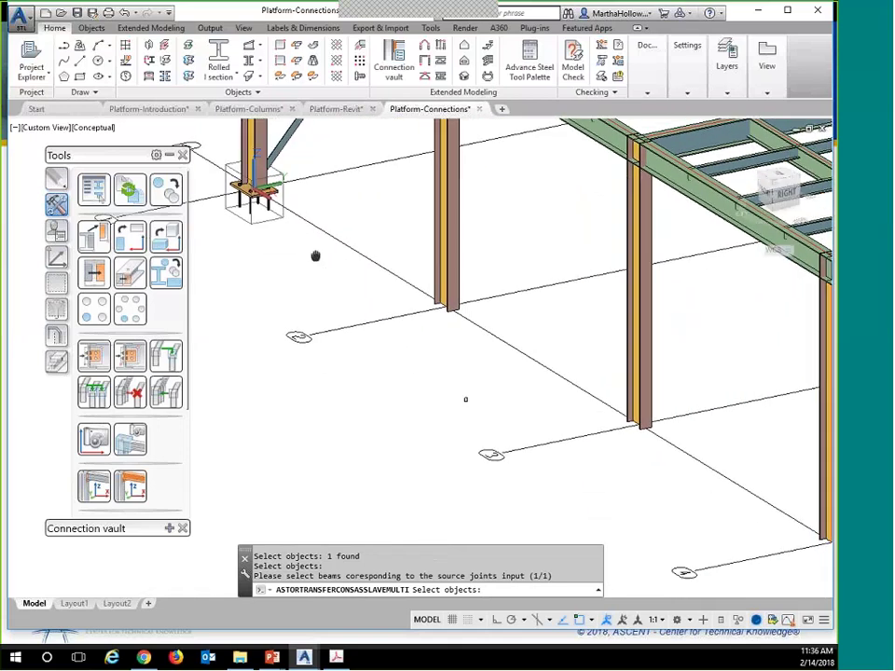
click(437, 263)
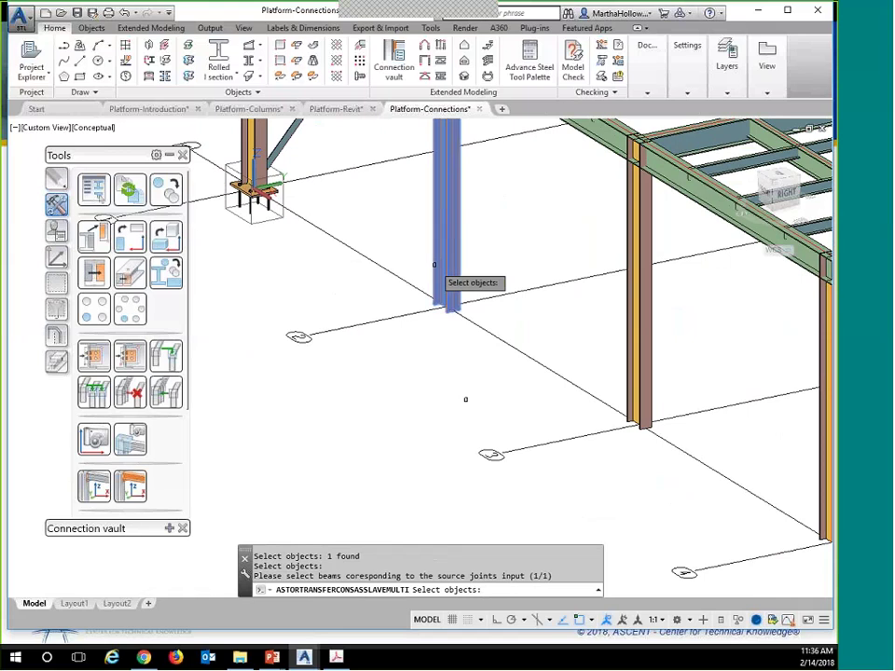
click(625, 374)
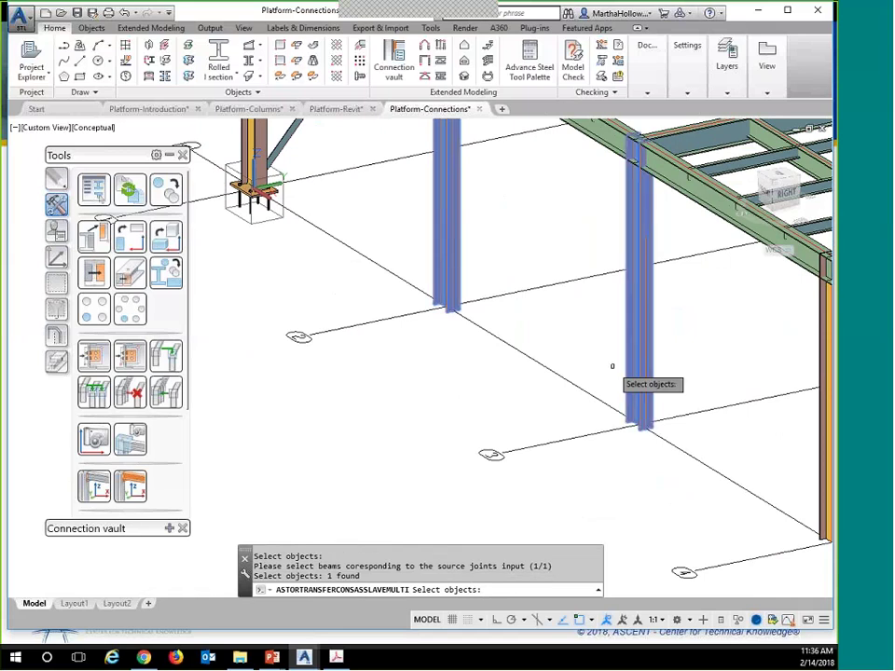
scroll(601, 361, down, 3)
middle_drag(581, 352, 362, 237)
click(455, 275)
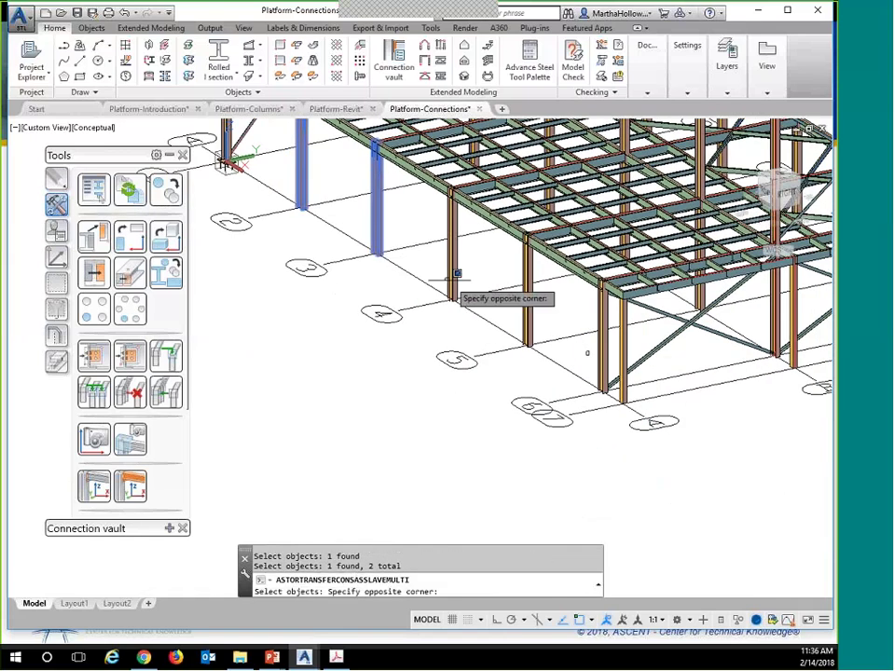
click(465, 275)
click(452, 272)
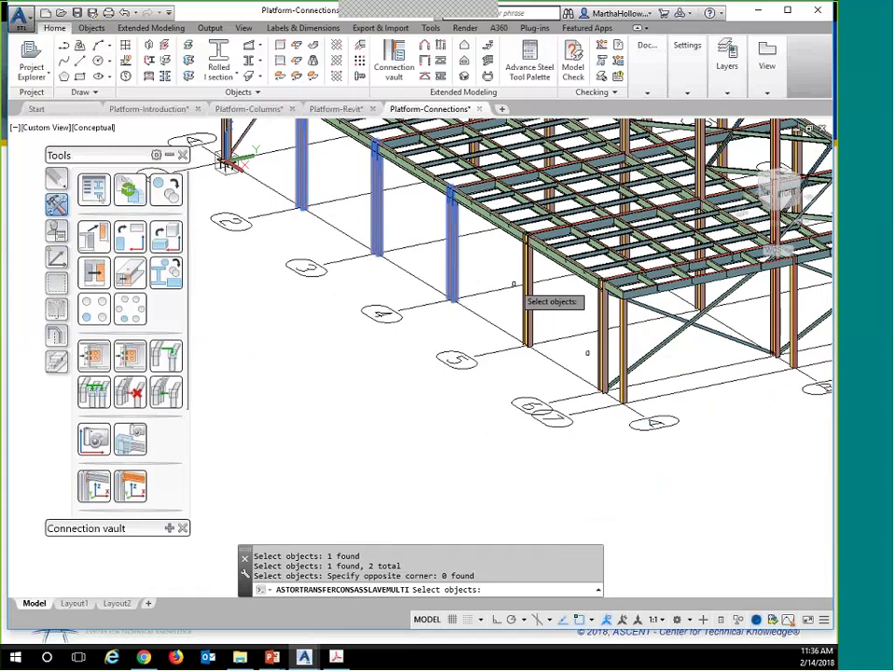
click(525, 290)
click(598, 360)
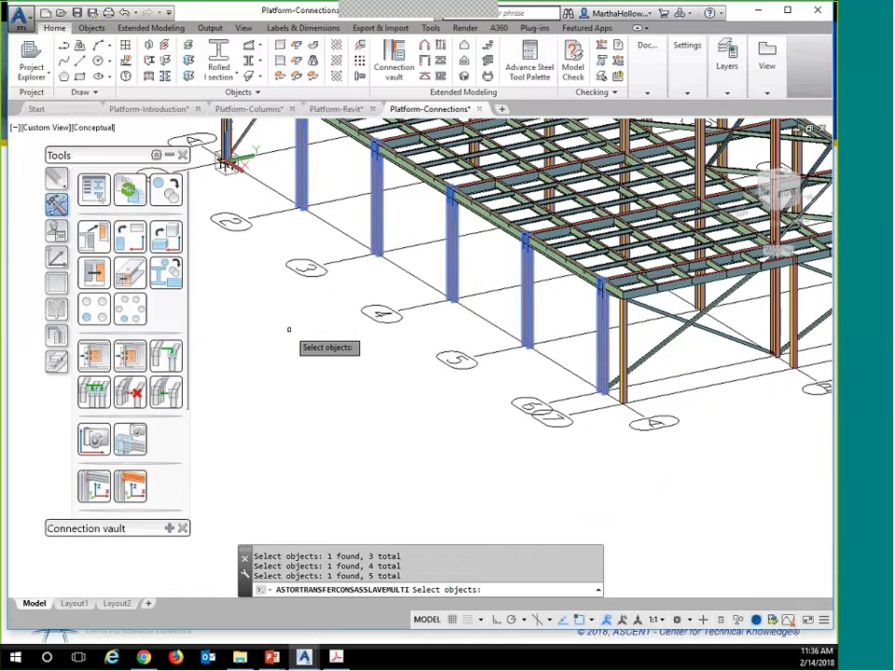
key(Return)
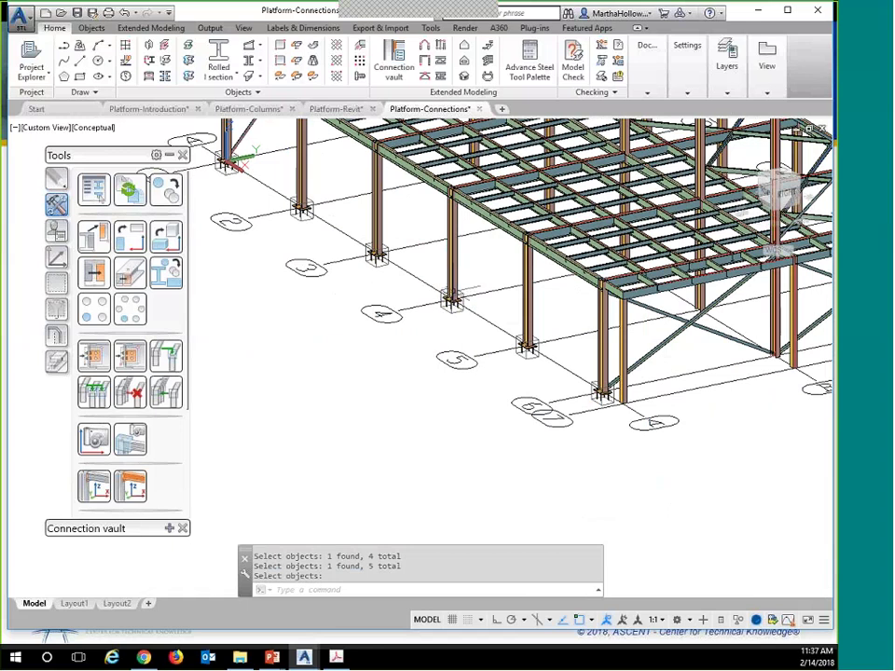
middle_drag(367, 287, 421, 355)
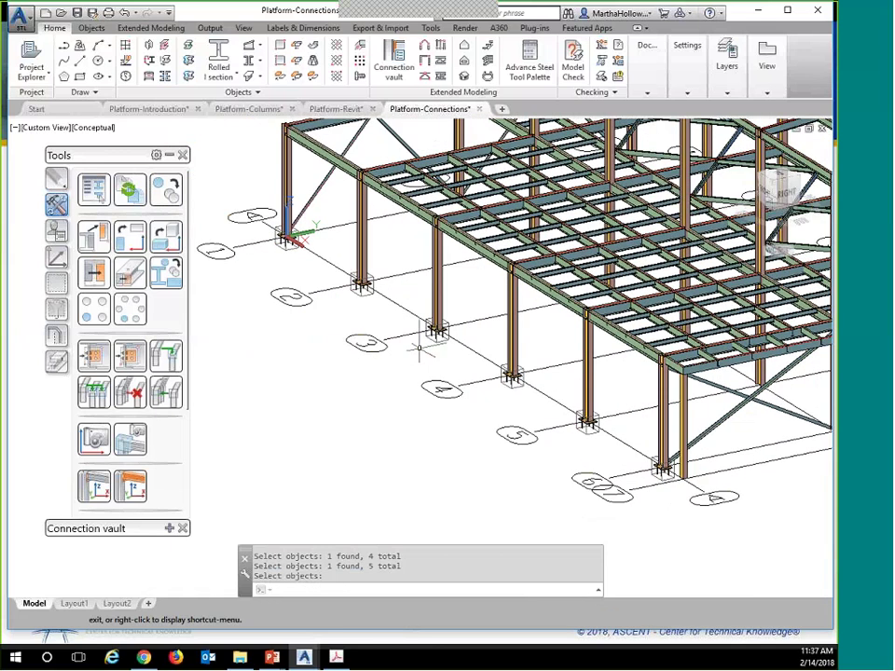
key(Return)
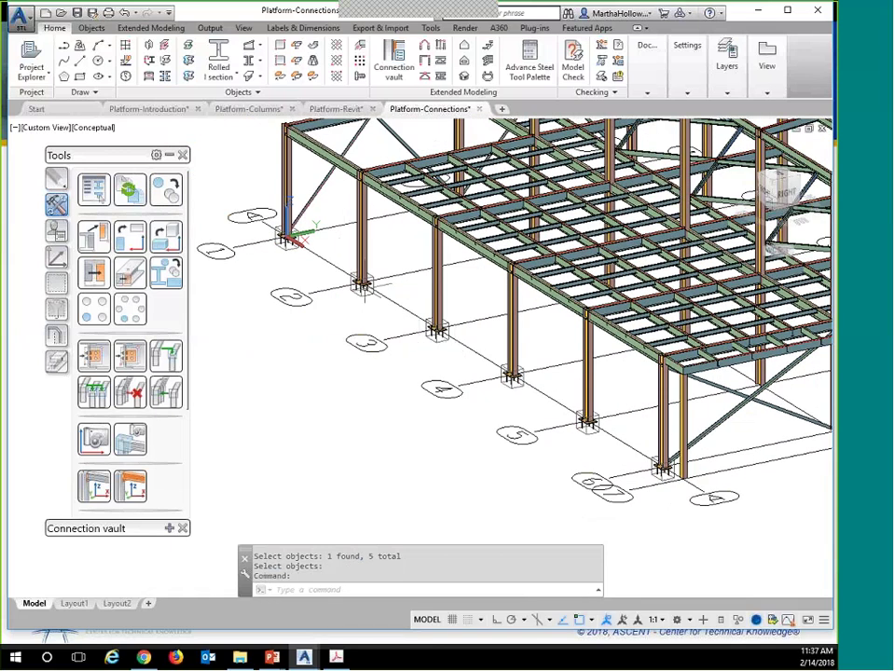
Examine the joint properties of the transferred base plate connection at column A-2, and close them
scroll(363, 284, up, 10)
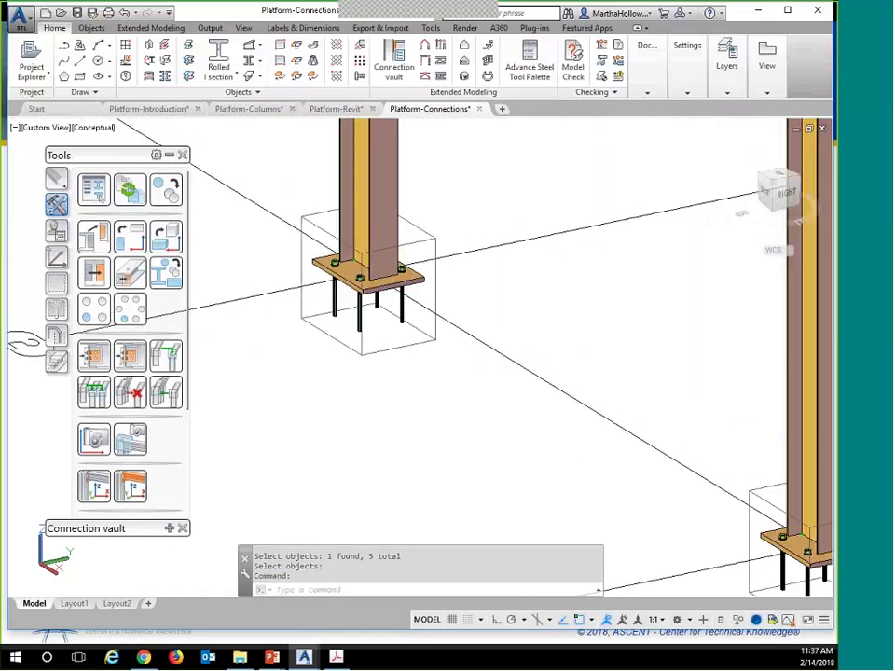
middle_drag(306, 294, 394, 356)
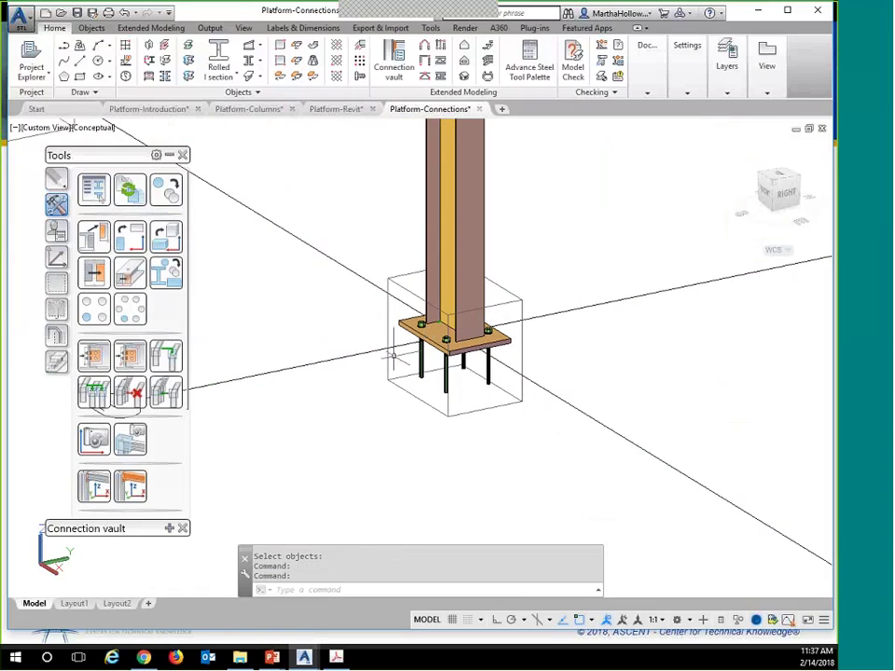
click(393, 355)
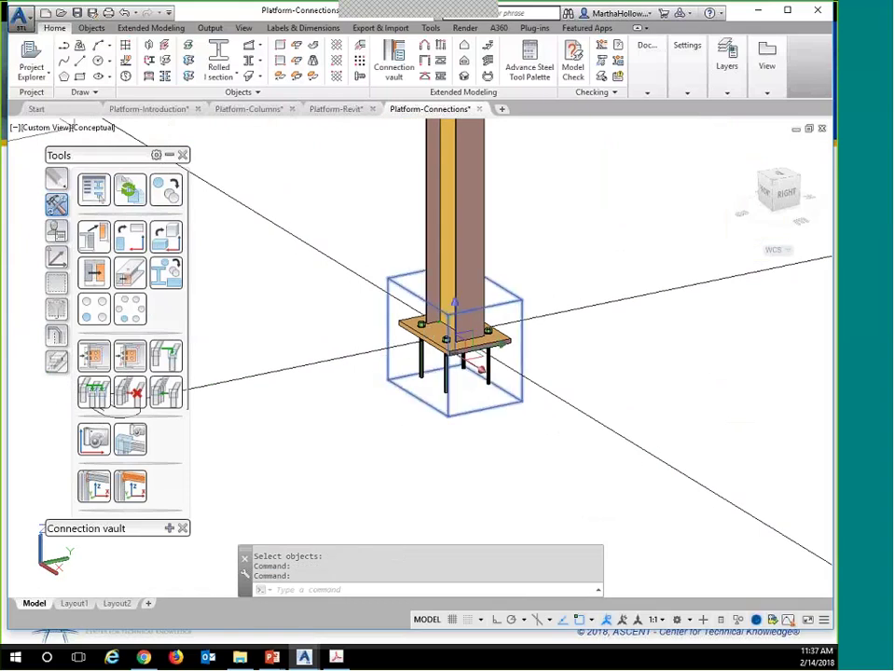
double_click(522, 399)
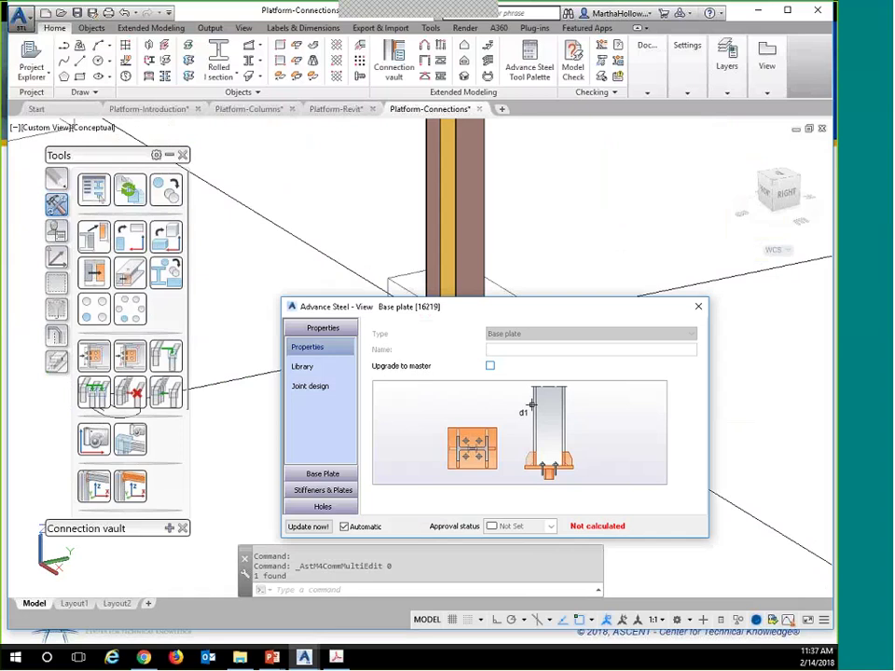
drag(486, 313, 250, 153)
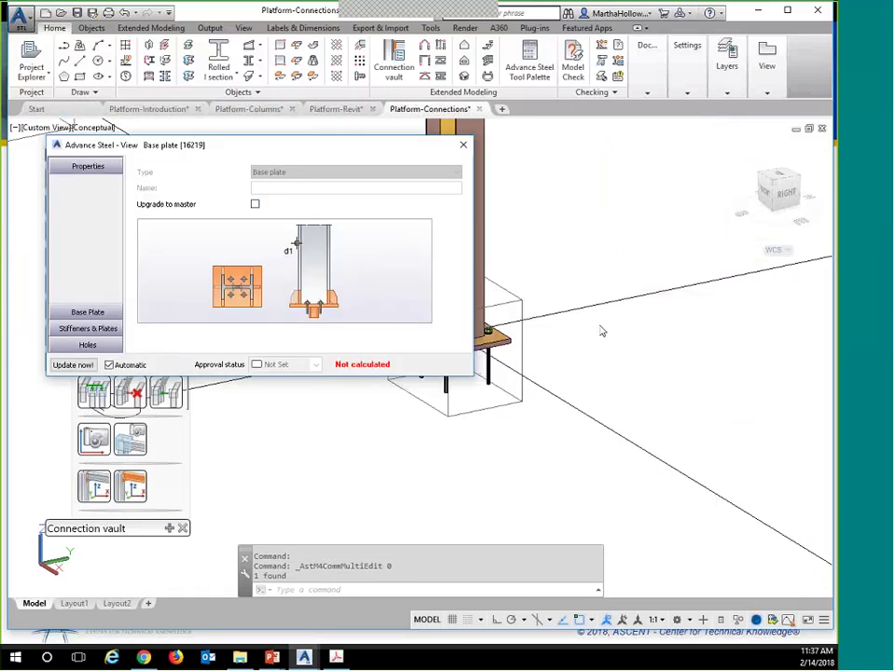
click(497, 445)
middle_drag(464, 472, 342, 512)
click(342, 513)
drag(326, 147, 684, 242)
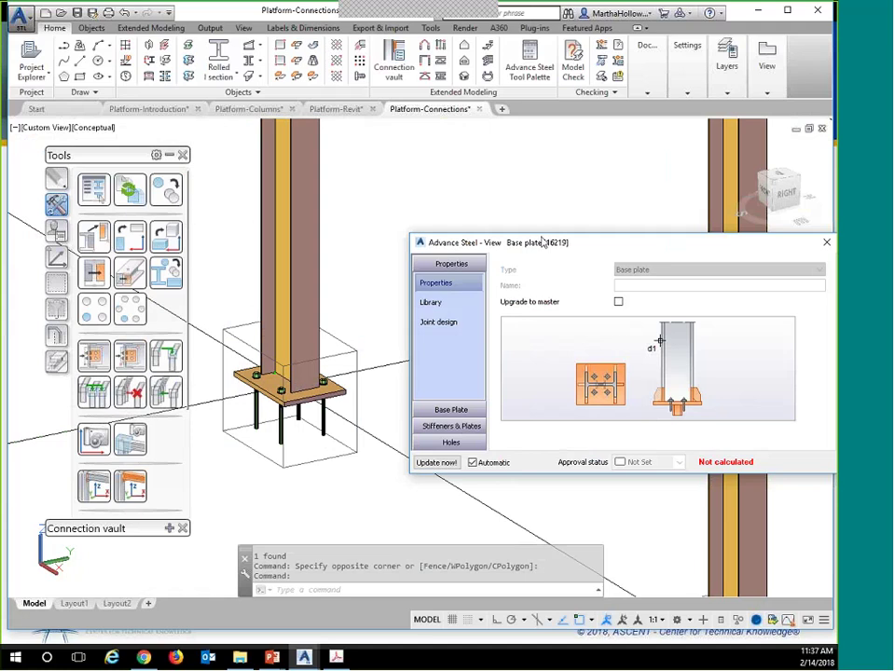
click(826, 244)
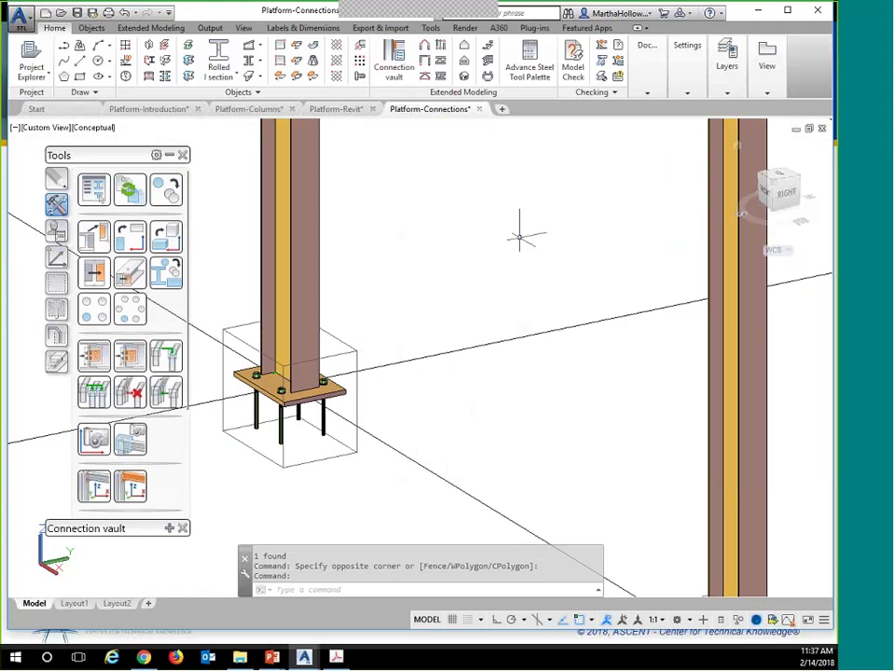
View the properties of the plate itself and of its surrounding connection box at A-2, closing each
double_click(296, 389)
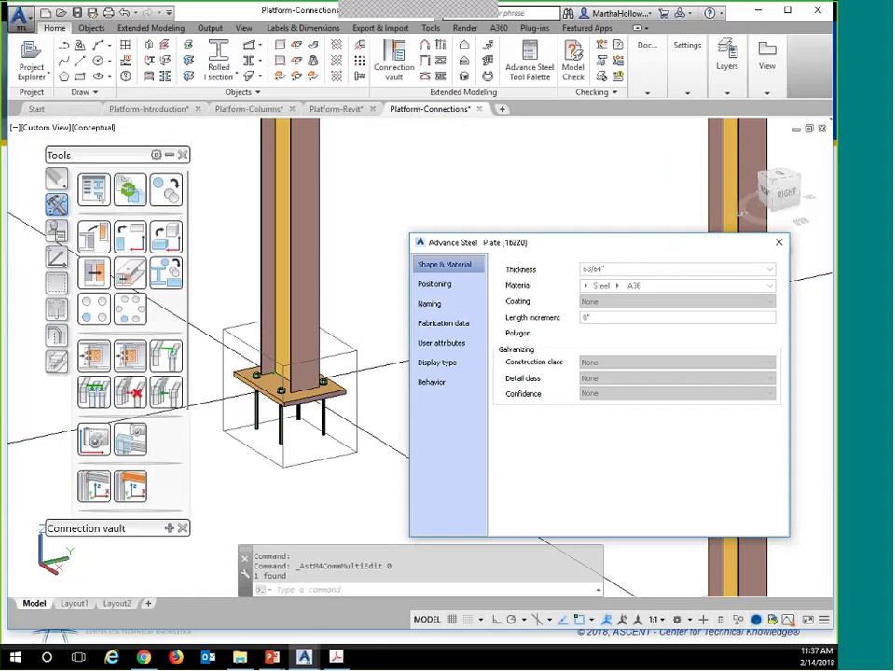
click(779, 244)
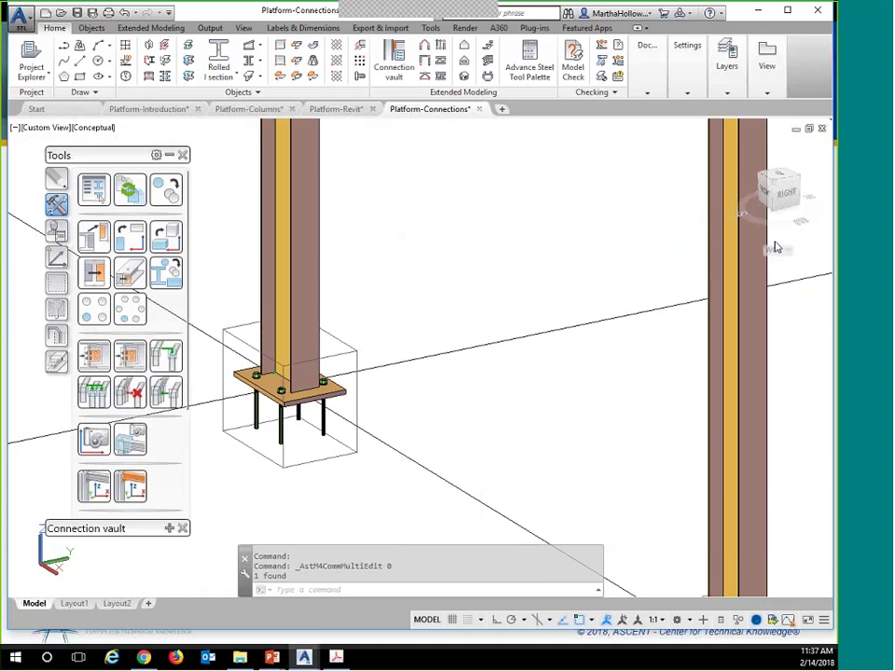
click(341, 355)
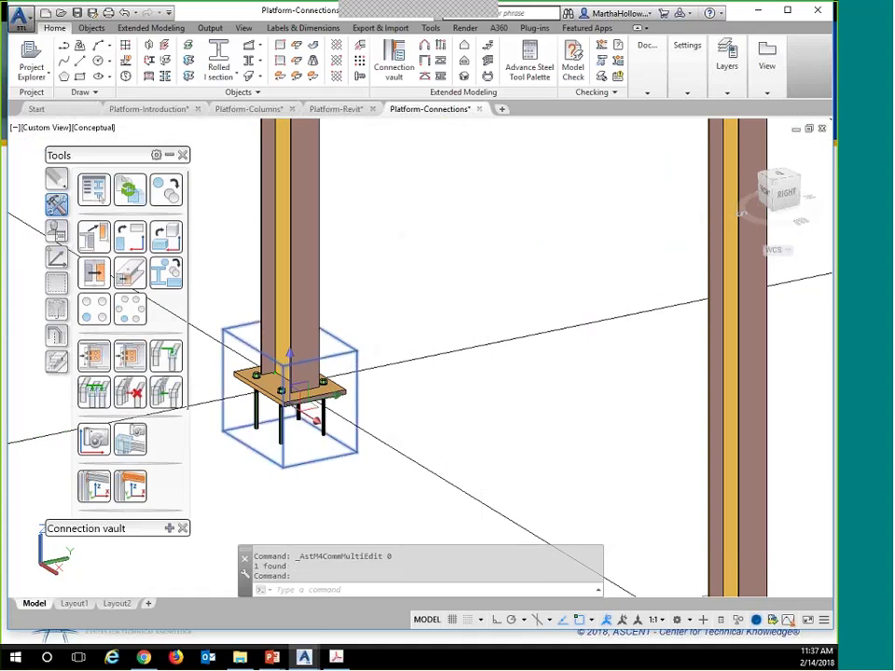
double_click(359, 367)
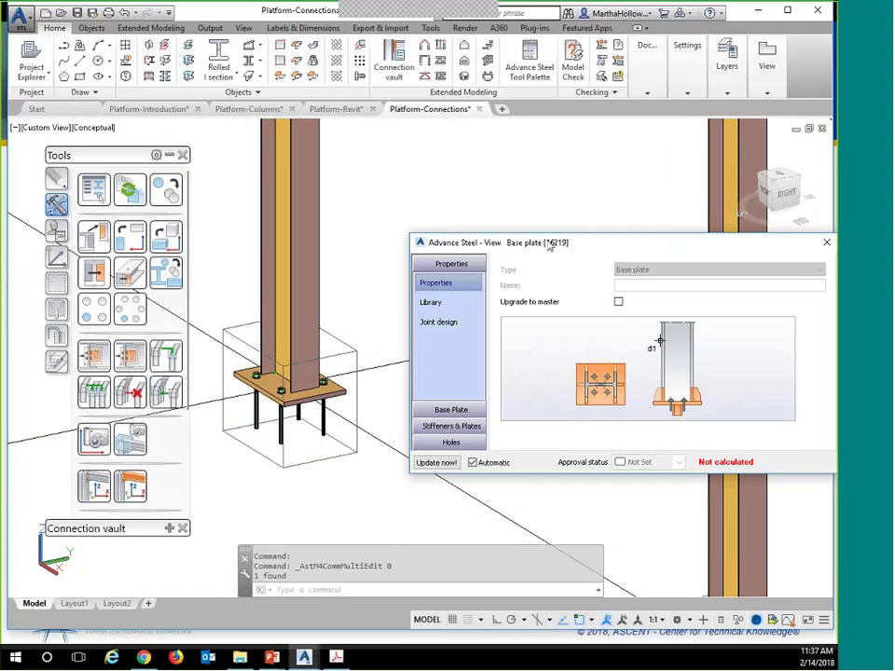
key(Escape)
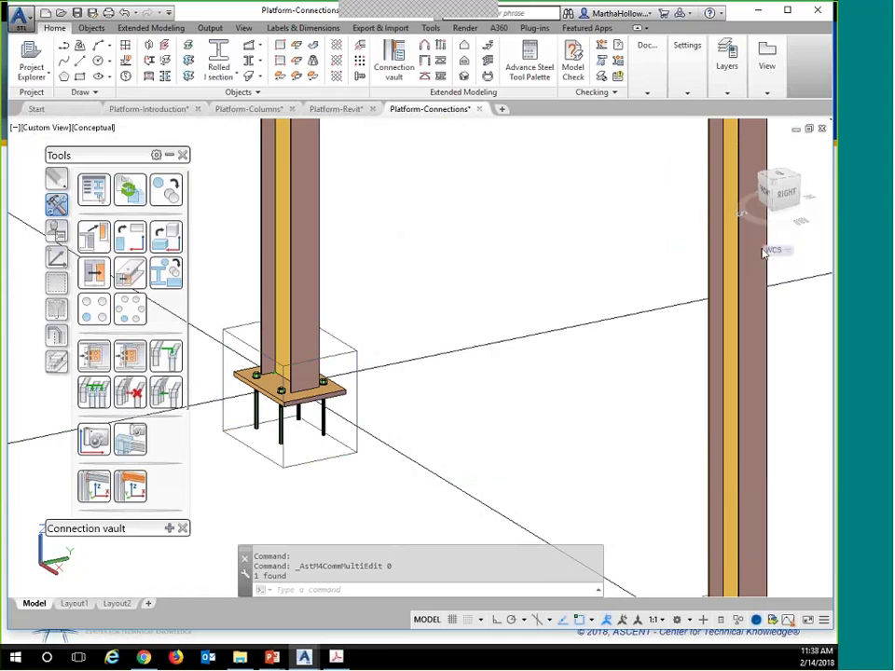
Show the Advance Joint Properties of the A-2 base plate connection by way of its plate
click(337, 390)
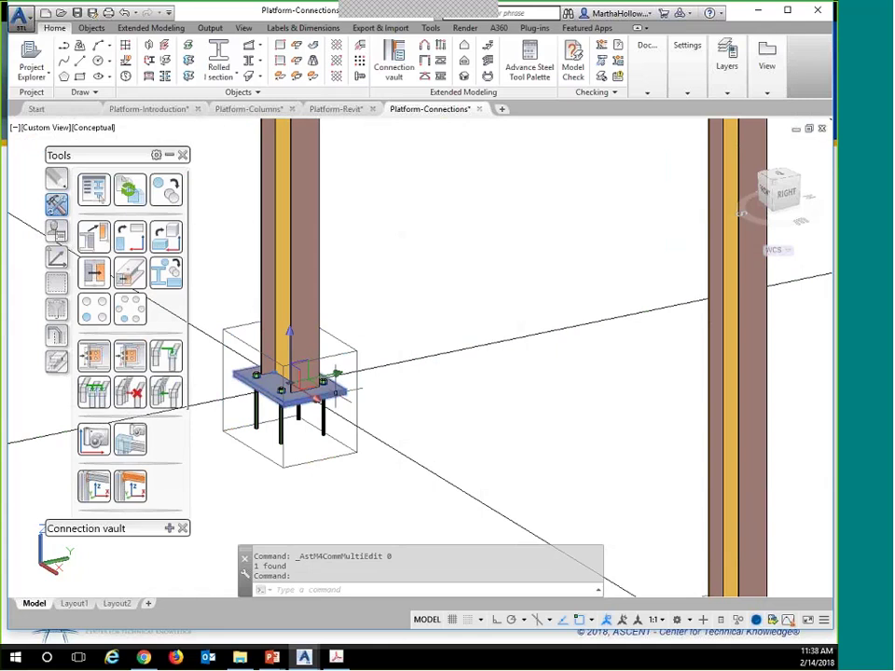
right_click(338, 389)
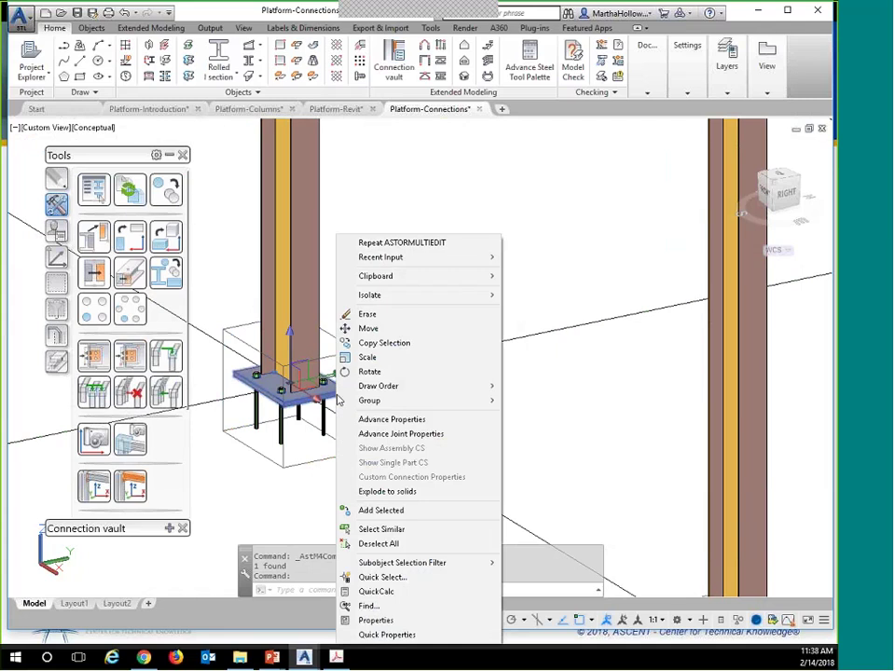
click(398, 436)
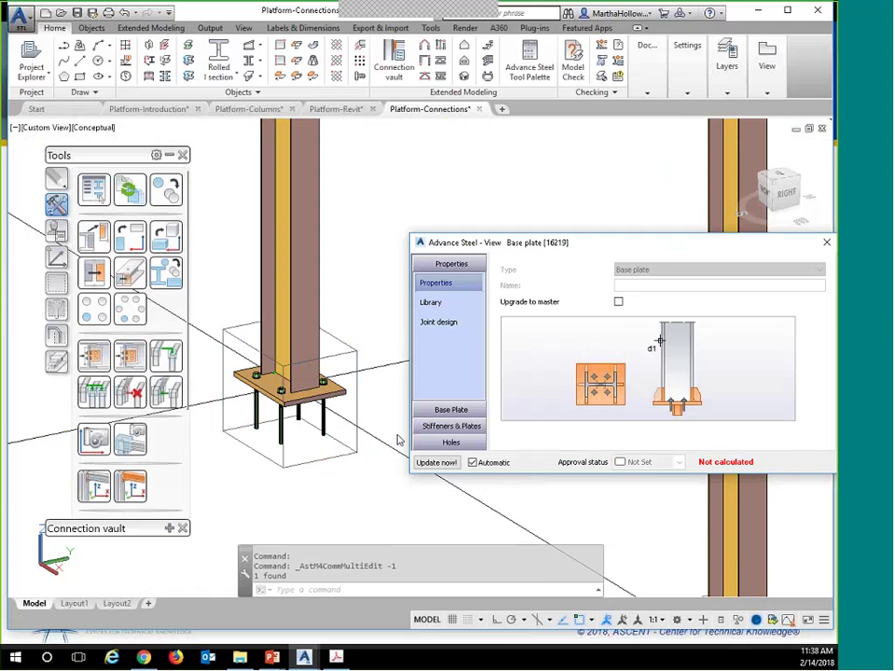
Review the plate layout and the anchor and hole settings of the base plate joint, and return to its general properties
click(447, 411)
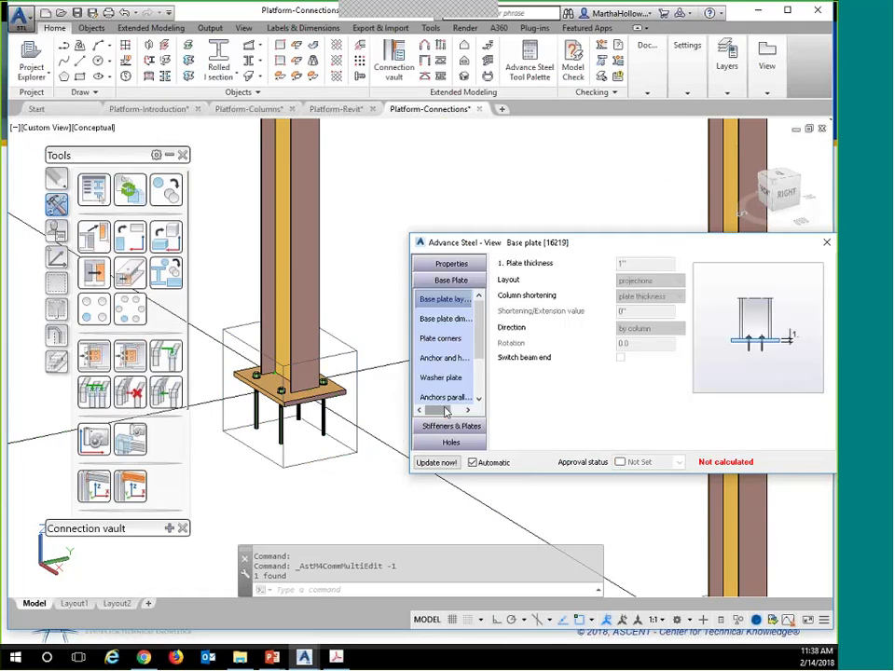
click(438, 360)
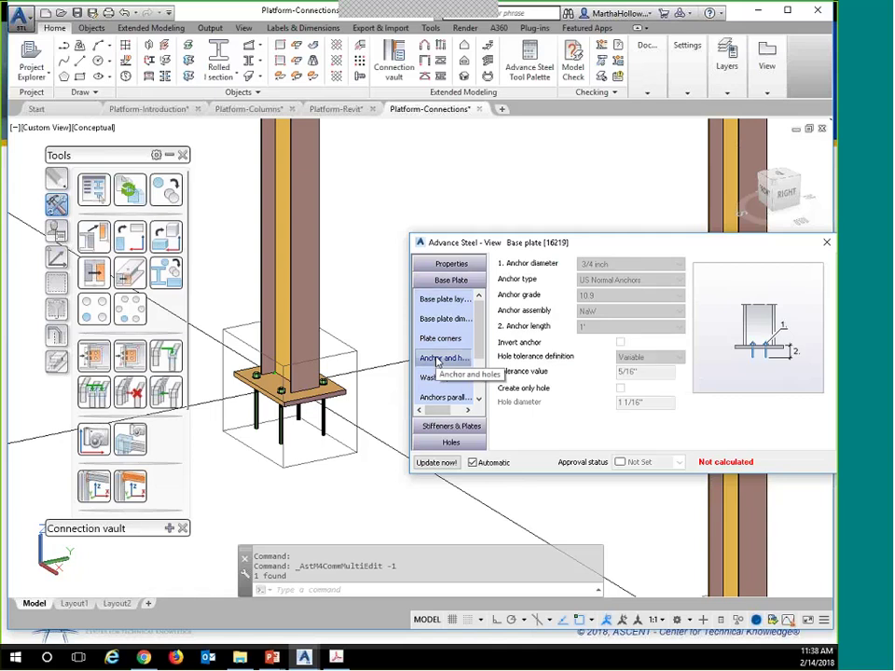
click(448, 263)
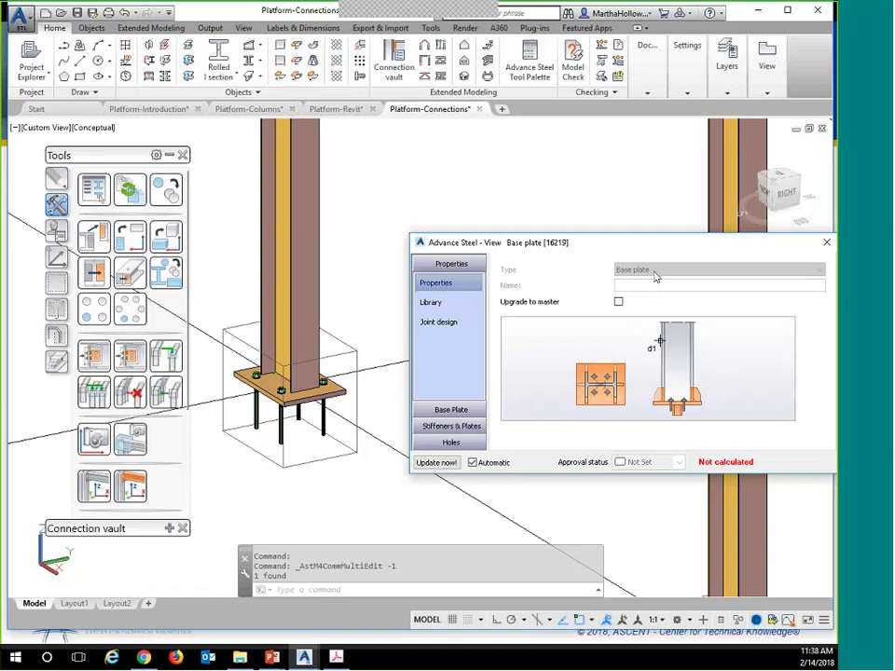
Upgrade the base plate connection at column A-2 from slave to master
click(618, 303)
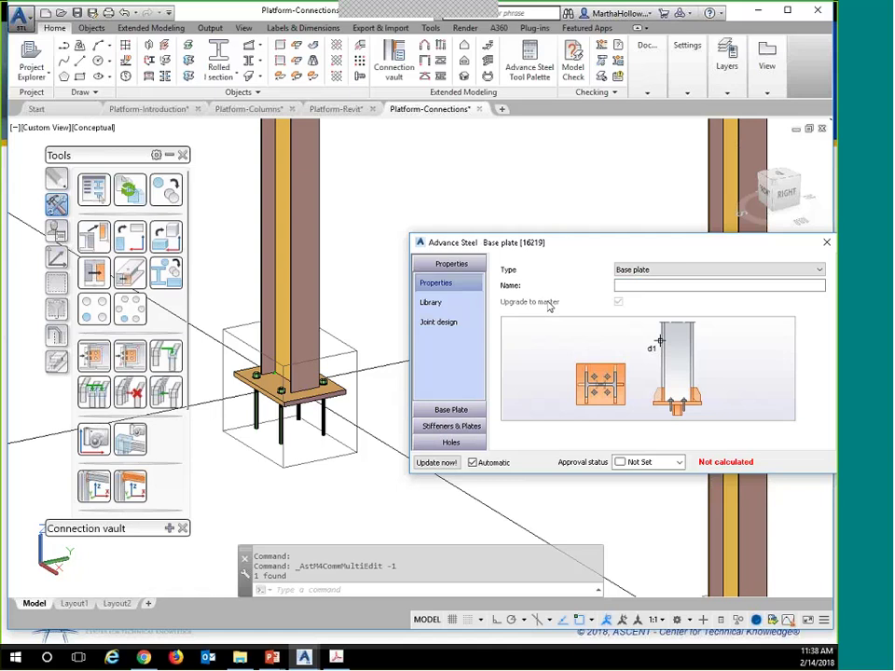
scroll(447, 177, down, 3)
scroll(447, 177, down, 2)
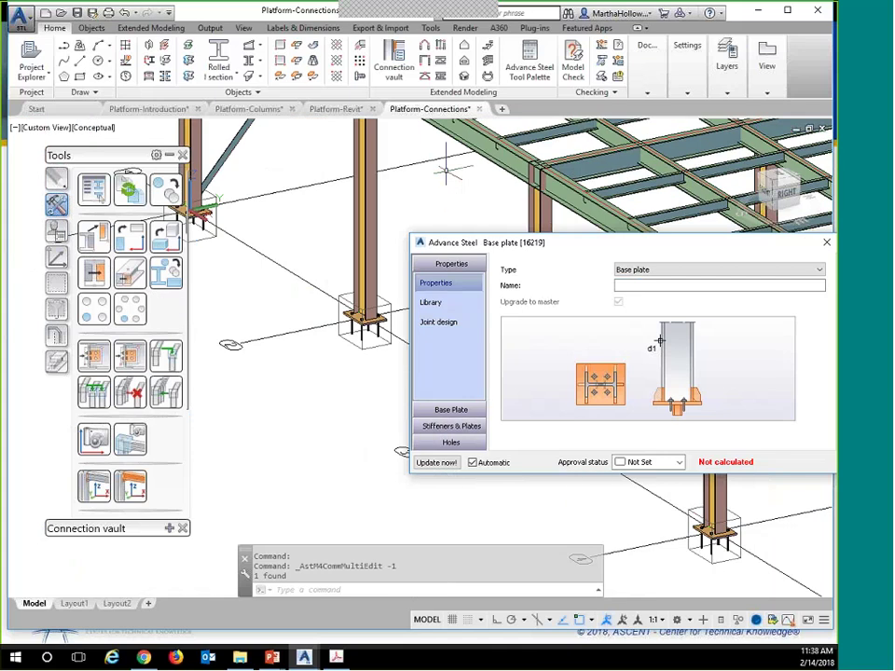
Change the anchor type of the linked base plate connections to US J-Round Anchors and close the joint properties
click(444, 410)
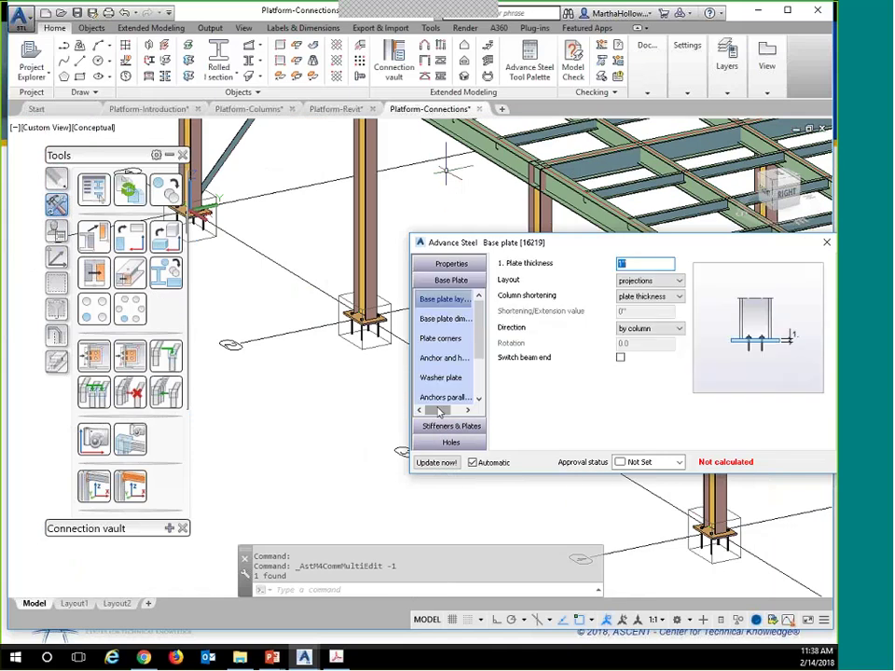
click(447, 358)
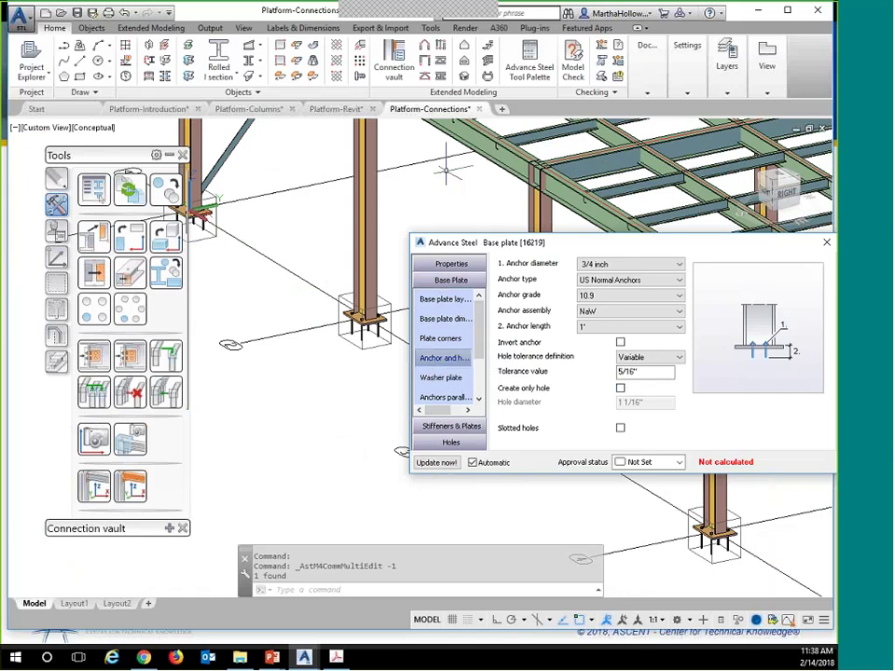
click(677, 280)
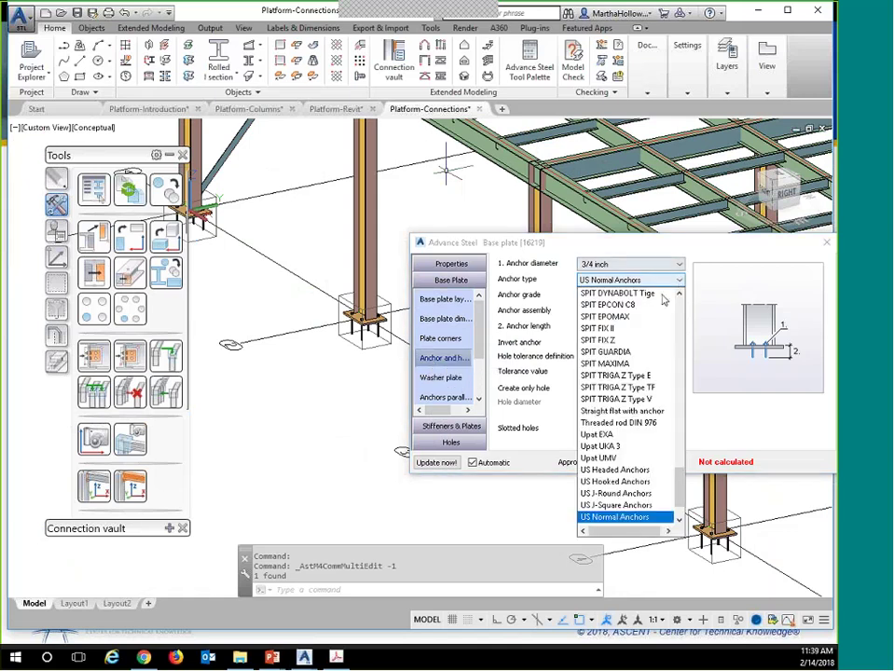
click(617, 495)
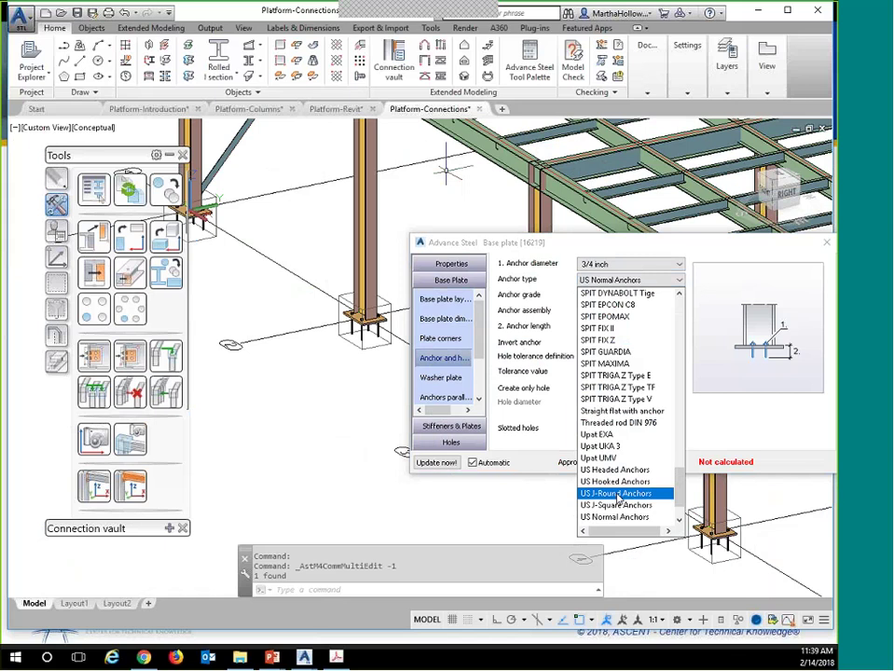
click(617, 495)
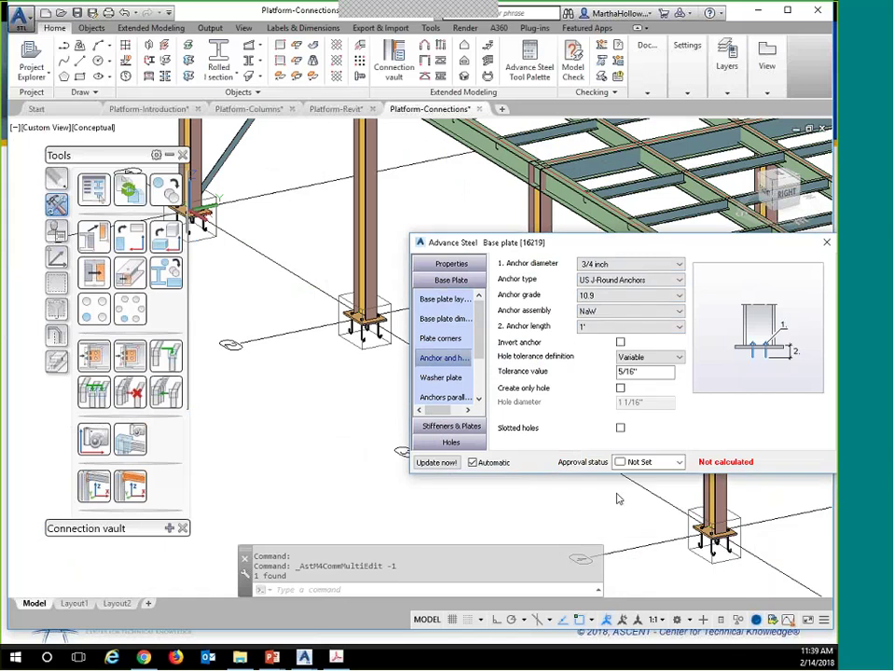
drag(639, 246, 247, 363)
click(434, 360)
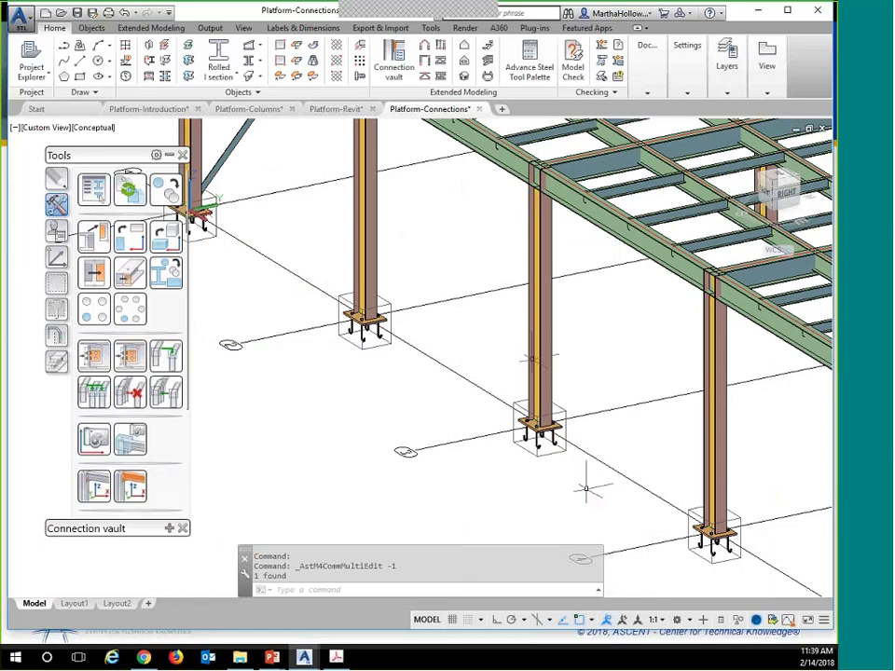
scroll(556, 355, down, 5)
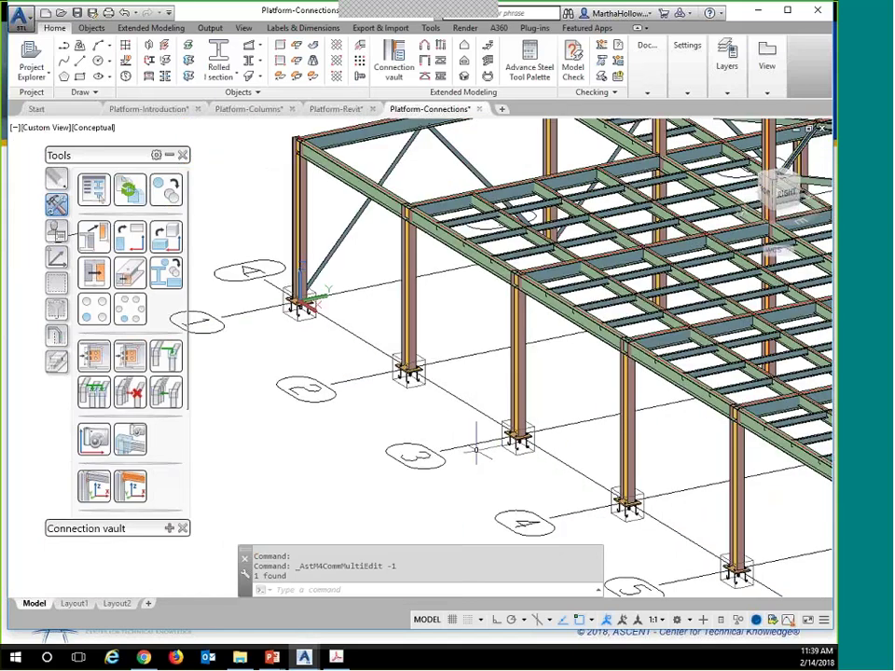
scroll(475, 448, up, 3)
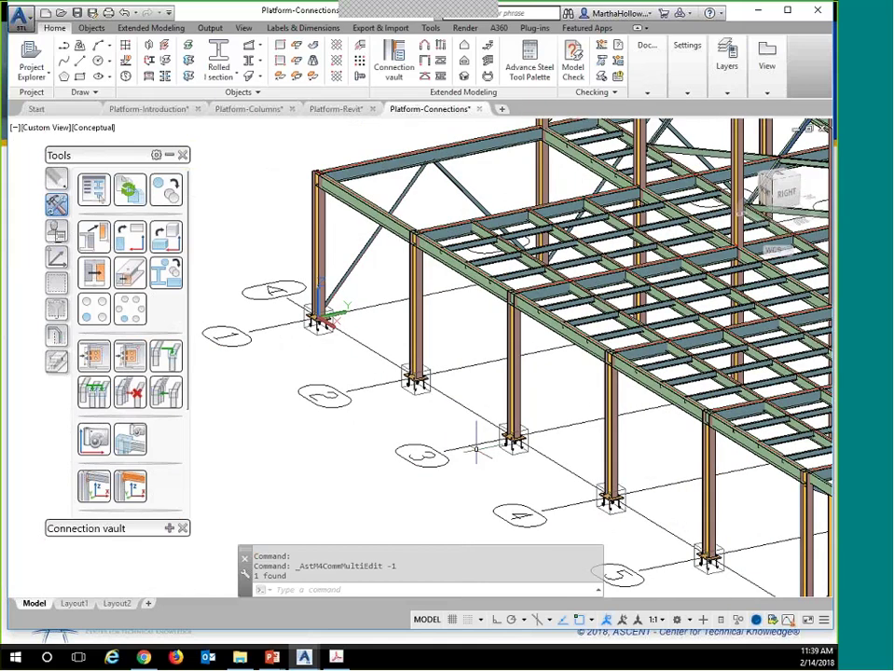
middle_drag(475, 451, 438, 359)
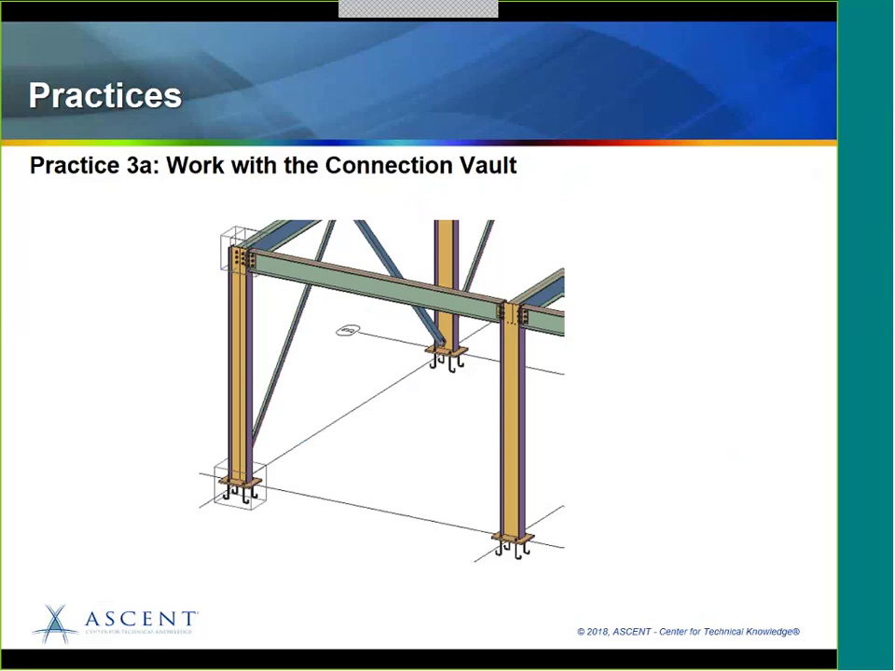
click(446, 364)
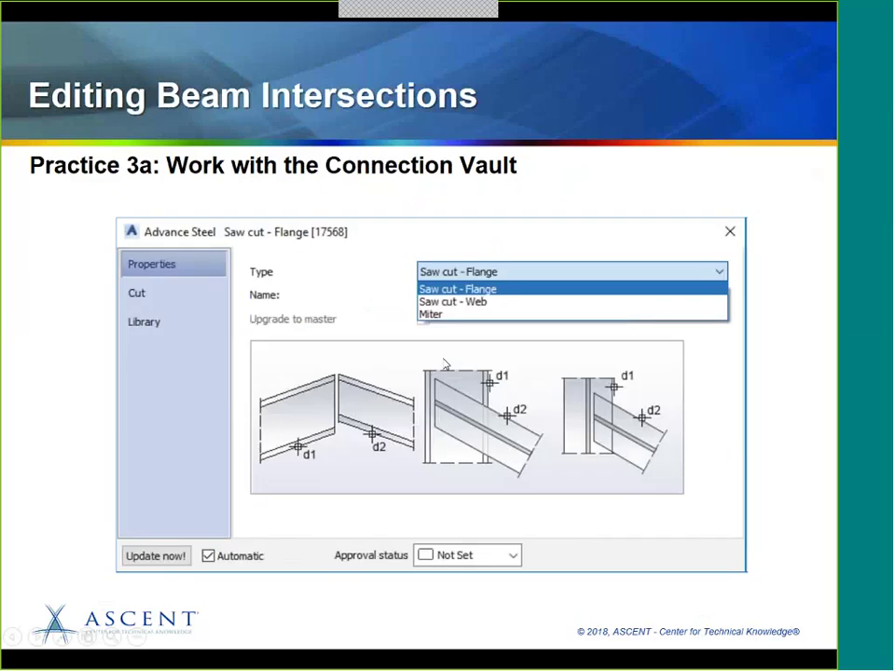
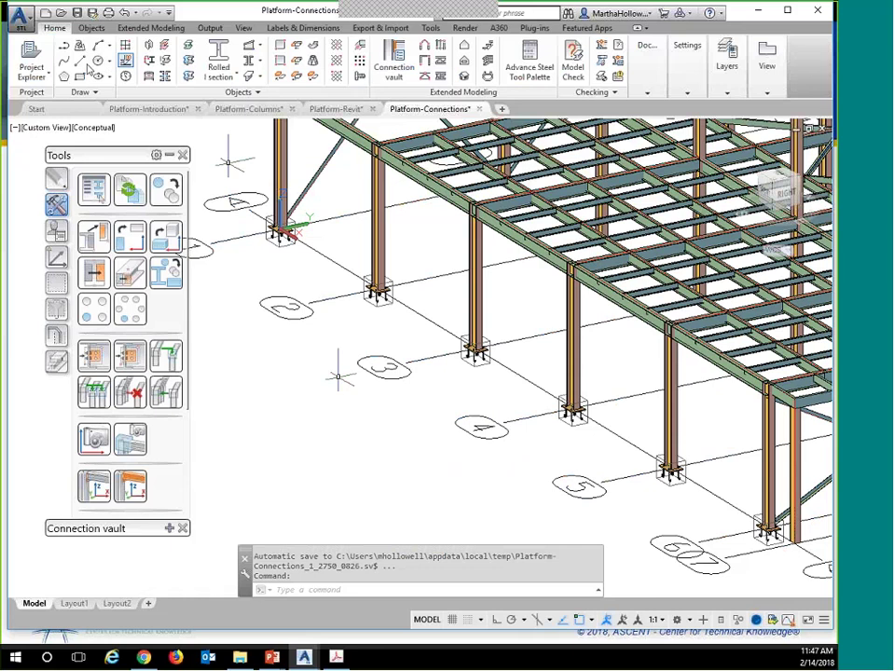
Open the drawing Platform-Documents.dwg and bring the whole platform model into view
click(61, 13)
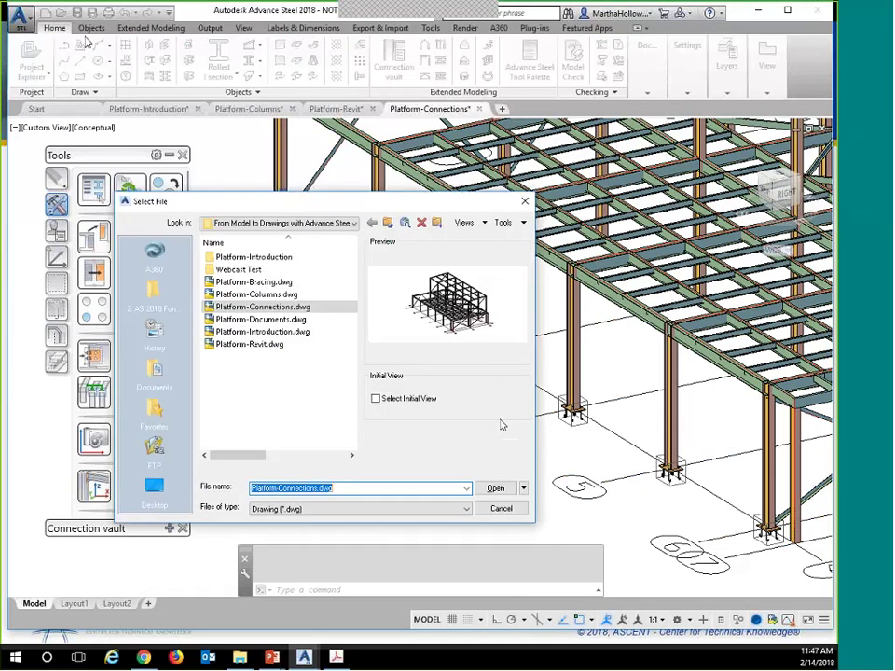
click(261, 319)
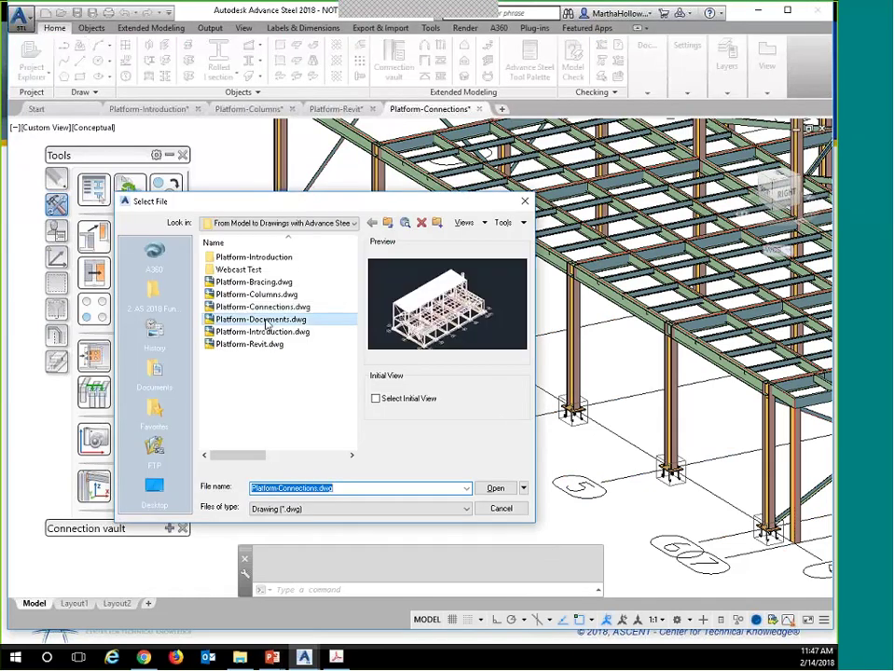
click(494, 490)
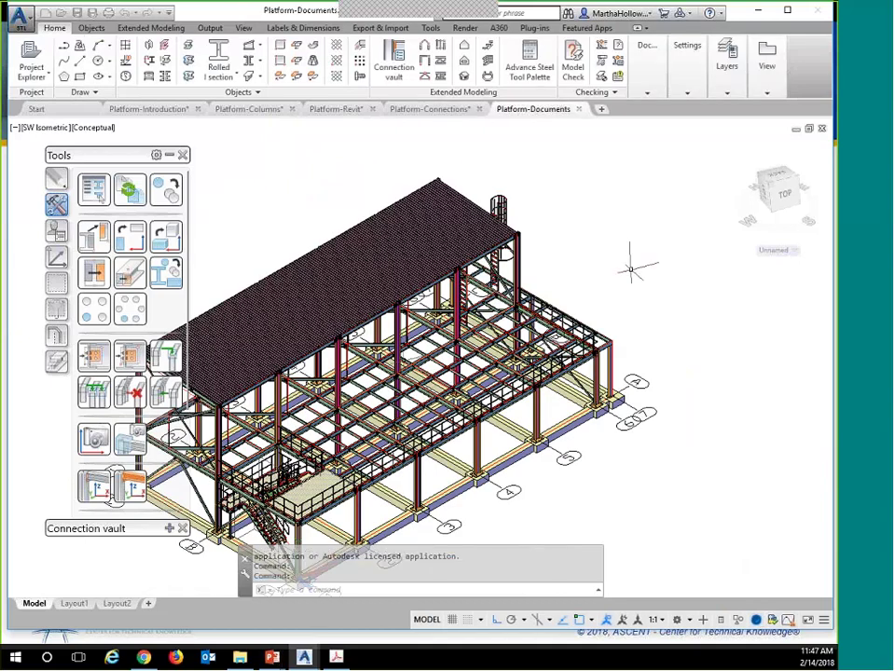
shift+middle_drag(631, 269, 683, 222)
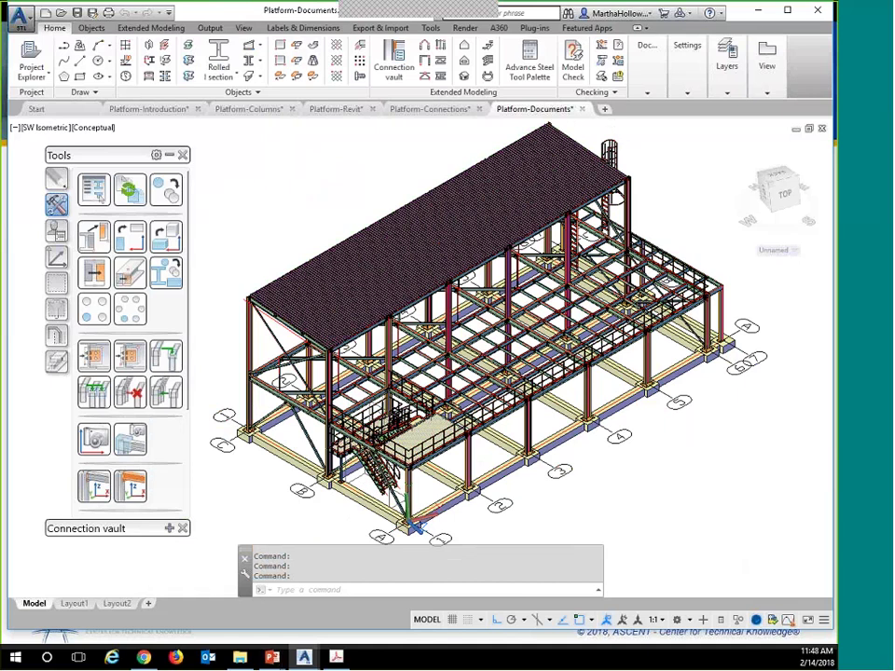
mouse_move(384, 427)
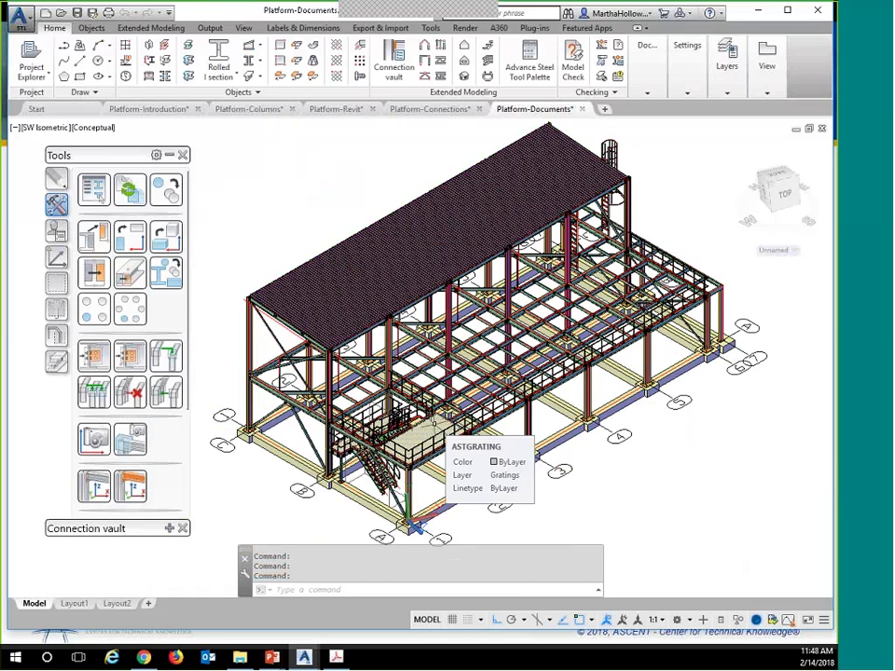
Collapse the Advance tool palette, open the drawing styles palette and show its GA 3D View category
click(170, 156)
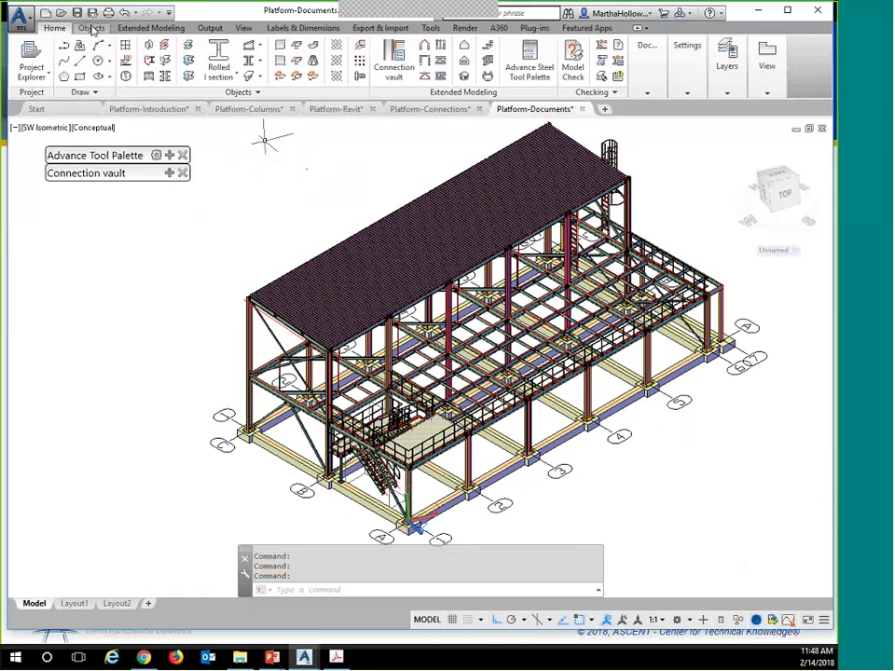
click(208, 28)
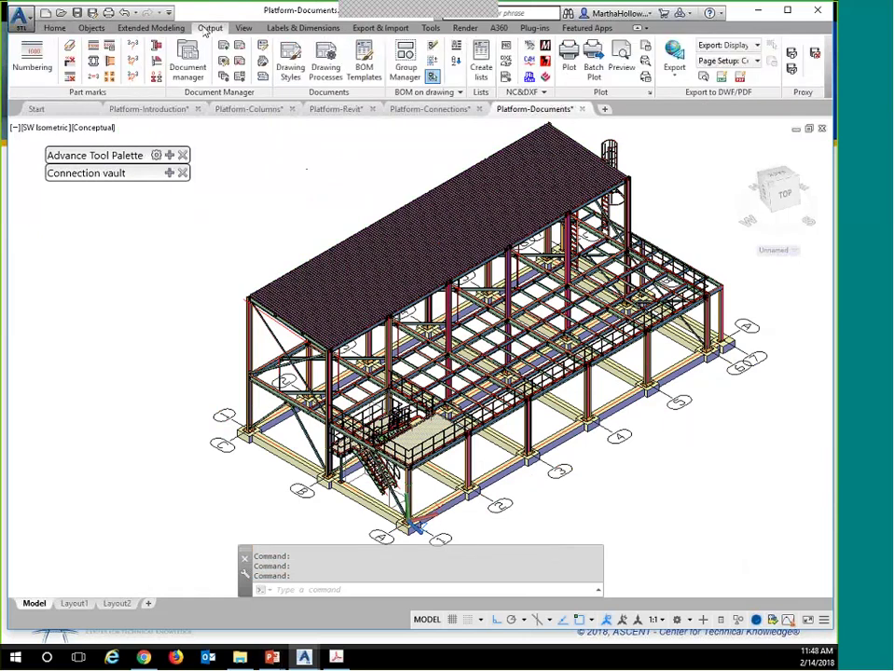
key(ctrl)
key(ctrl)
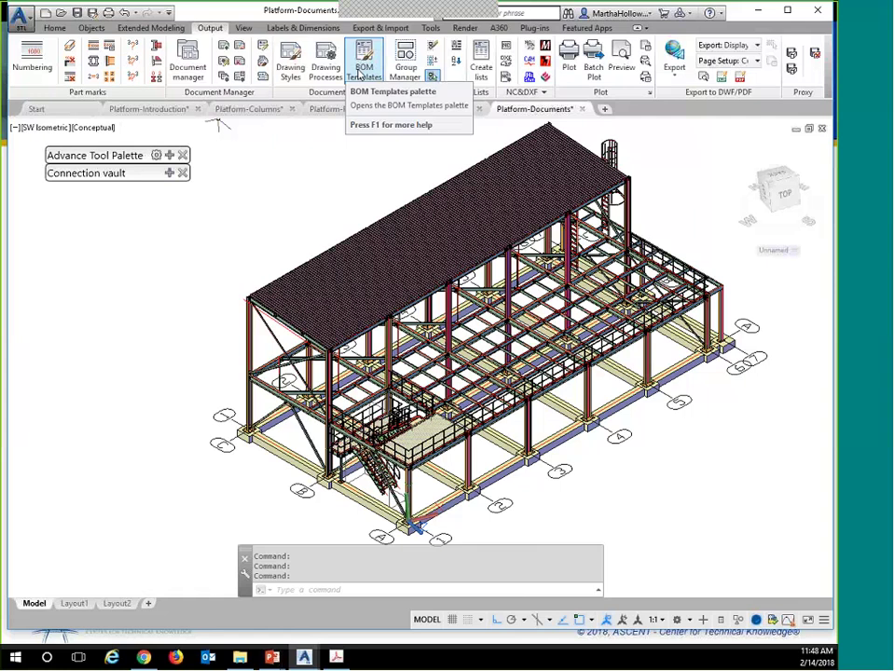
click(288, 64)
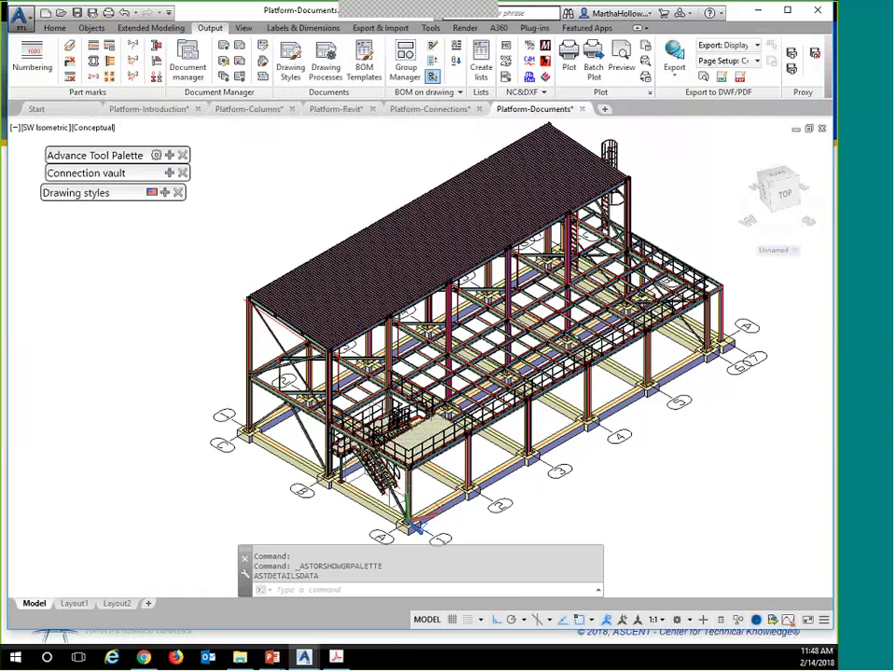
click(166, 191)
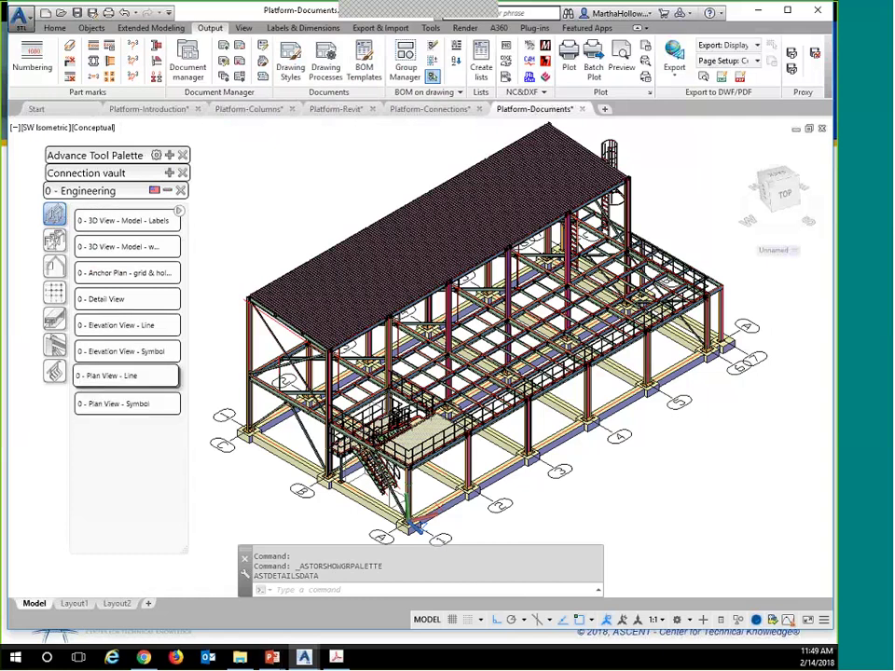
click(59, 241)
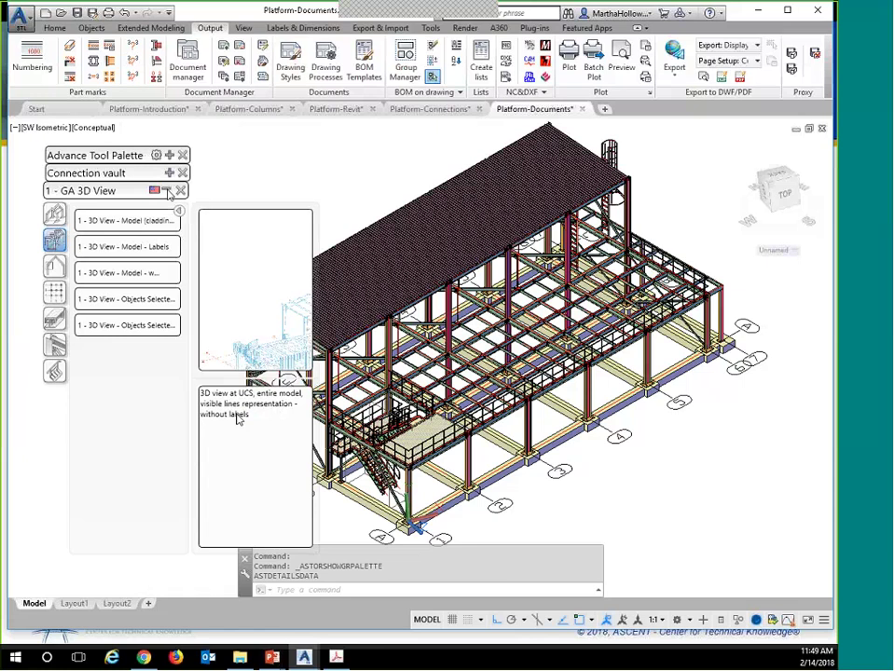
Align the UCS with the current isometric view of the model
click(167, 191)
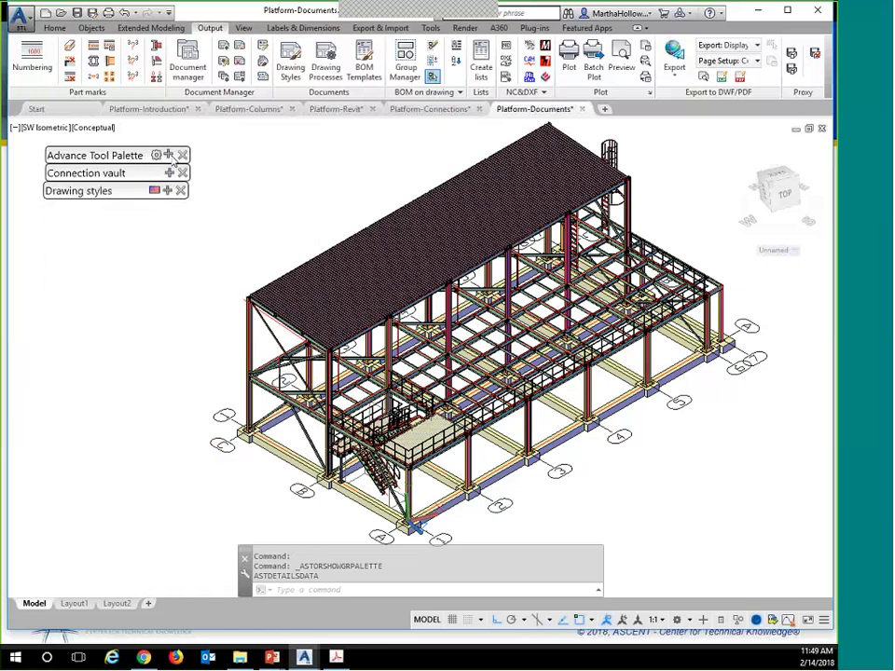
click(169, 155)
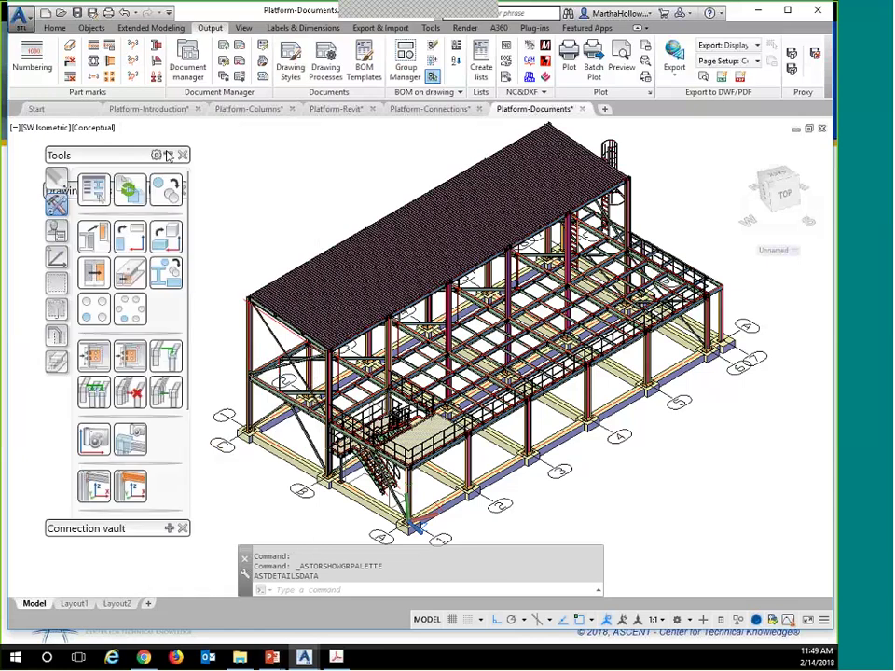
click(56, 257)
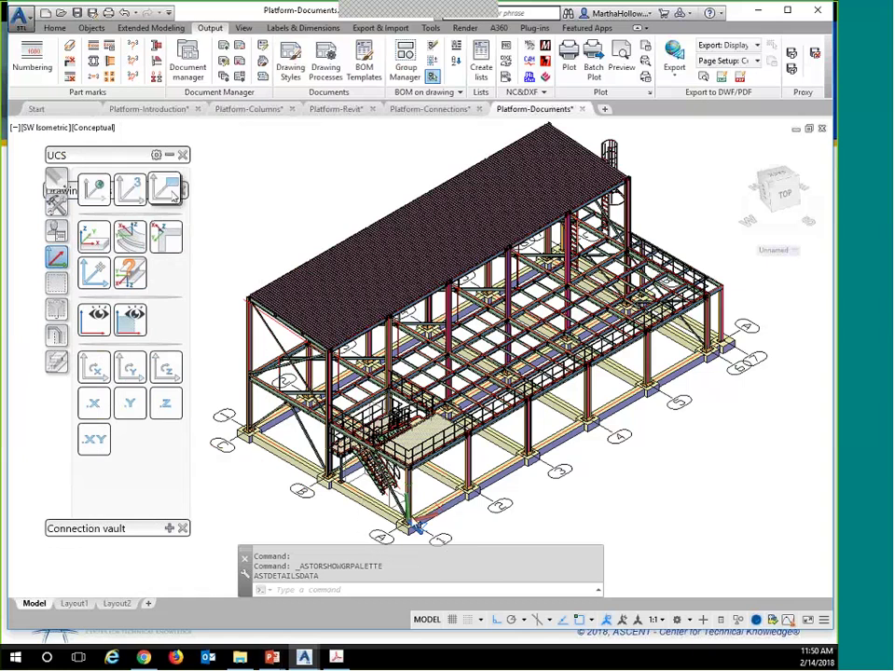
click(169, 190)
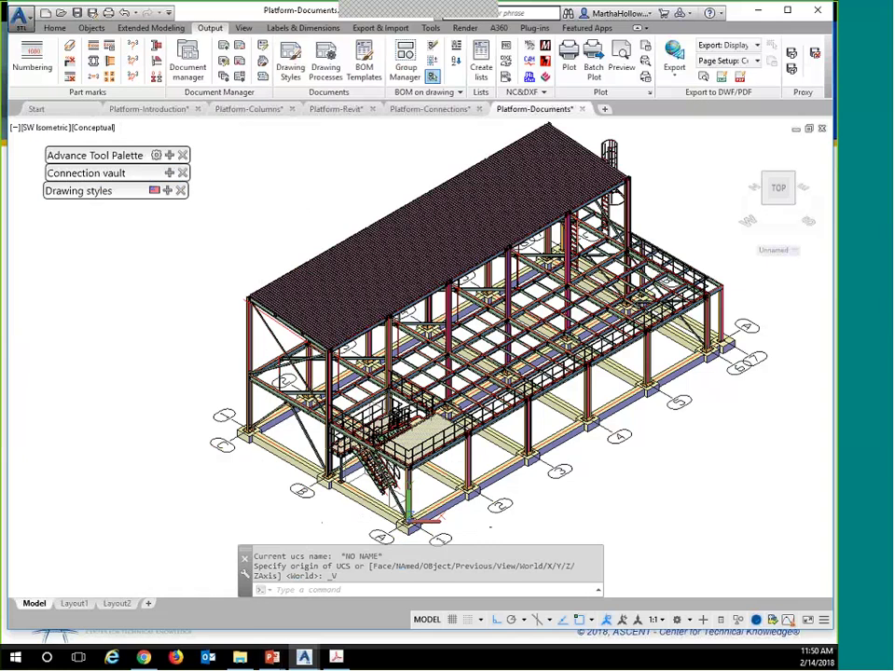
Create a detail drawing with the GA style 1 - 3D View - Model - w/o Labels, using the default settings
mouse_move(110, 196)
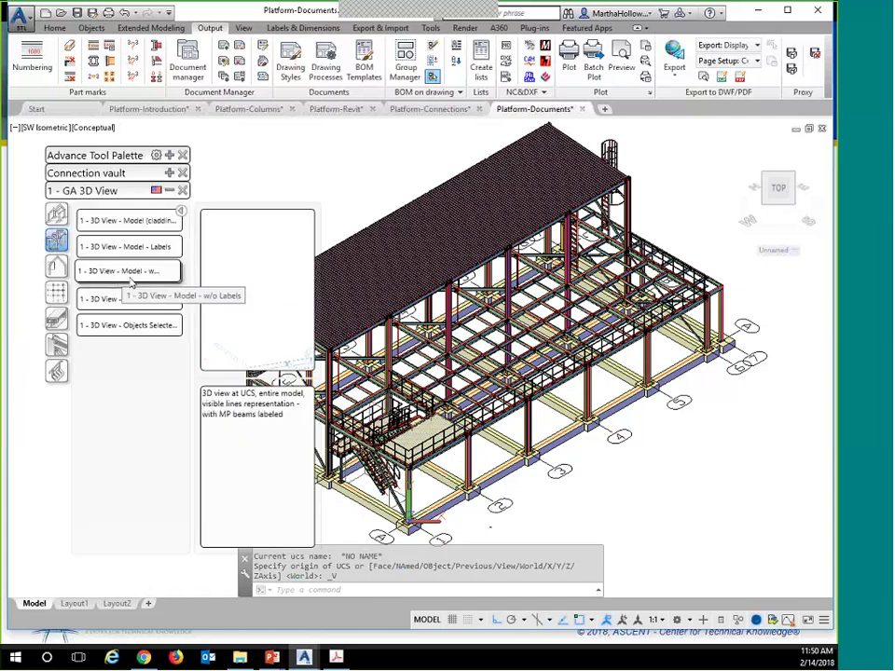
click(131, 272)
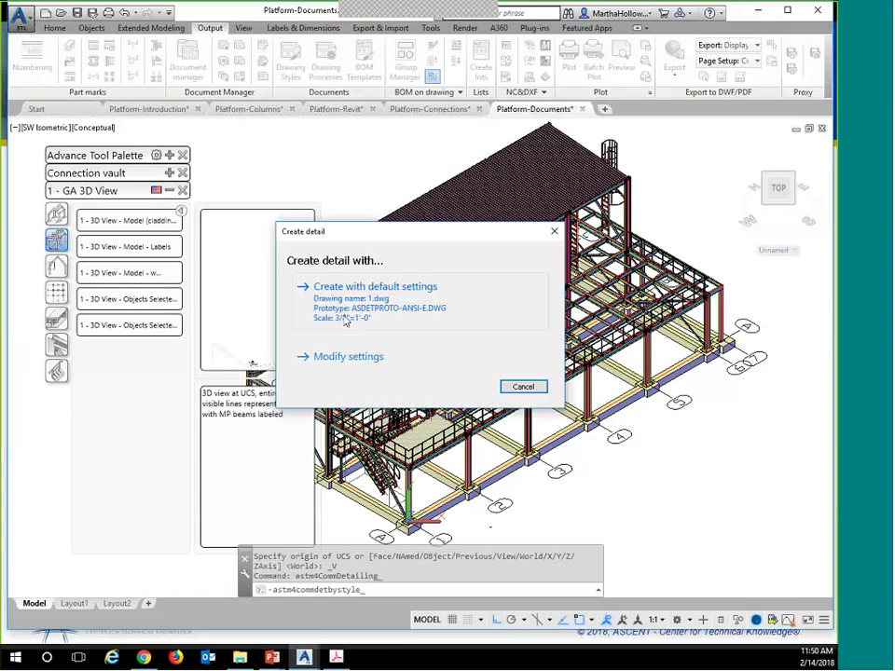
click(341, 317)
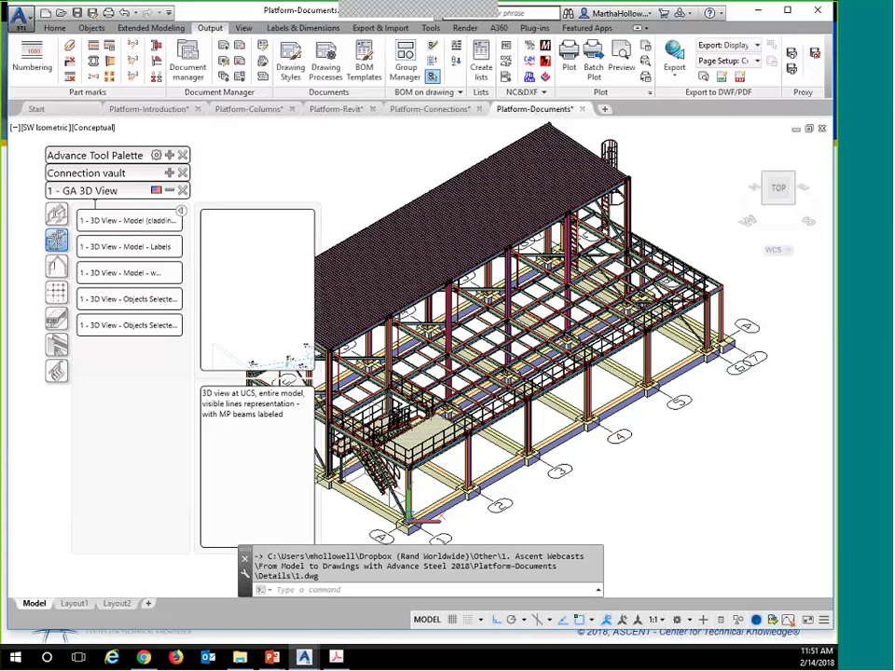
drag(339, 575, 292, 577)
click(328, 572)
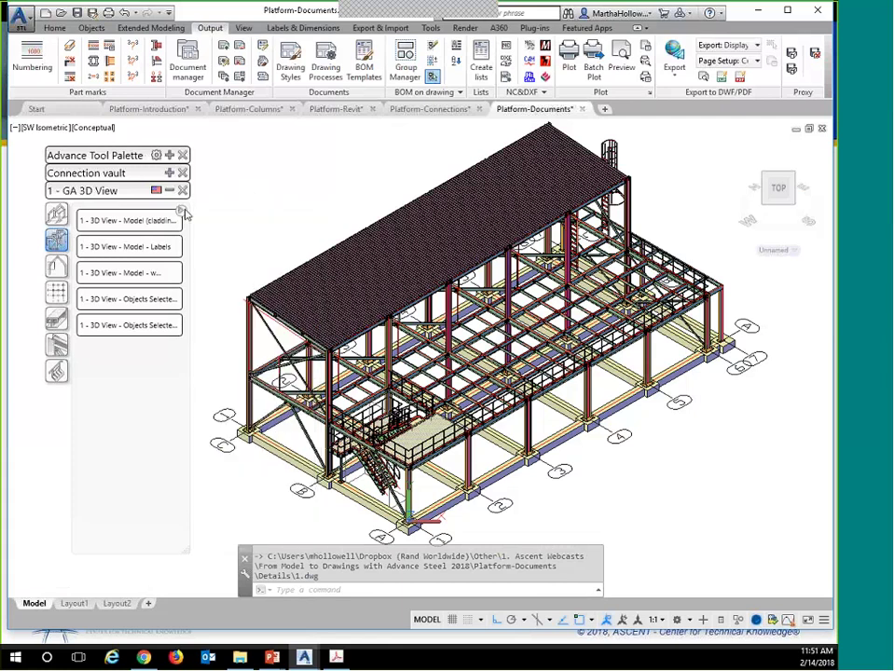
Preview the up-to-date detail 1.dwg in the Document Manager and open that drawing
click(186, 63)
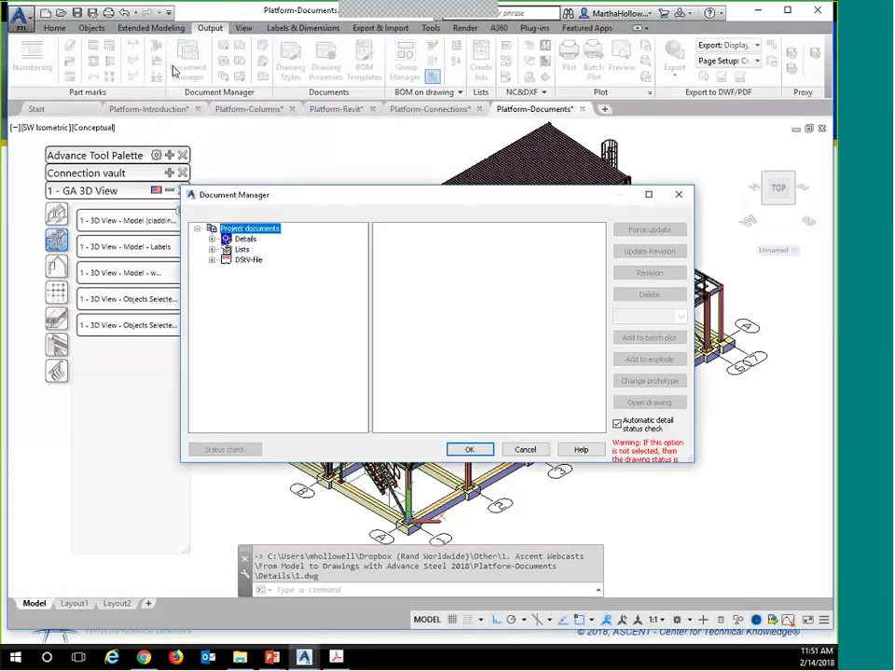
click(225, 250)
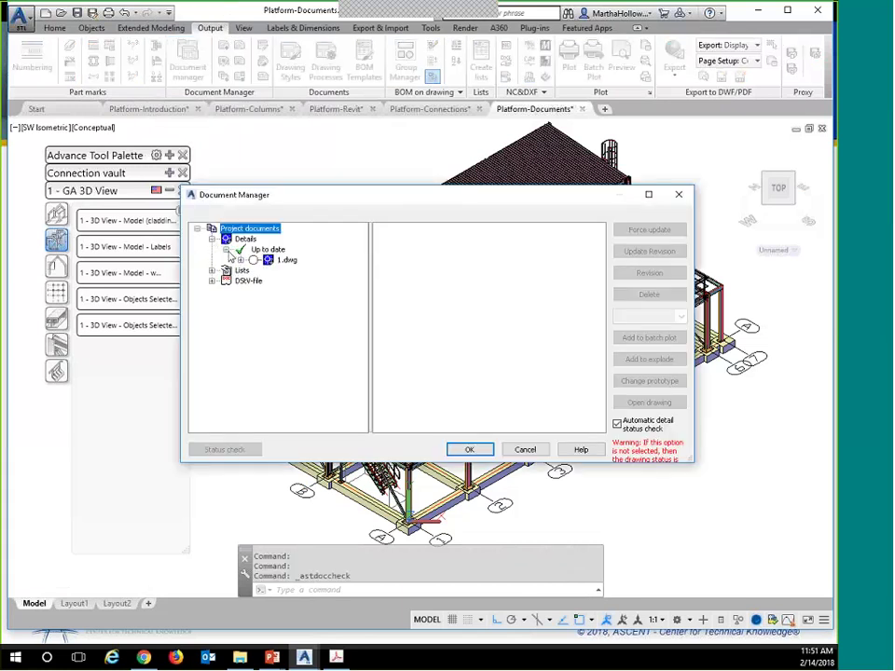
click(240, 260)
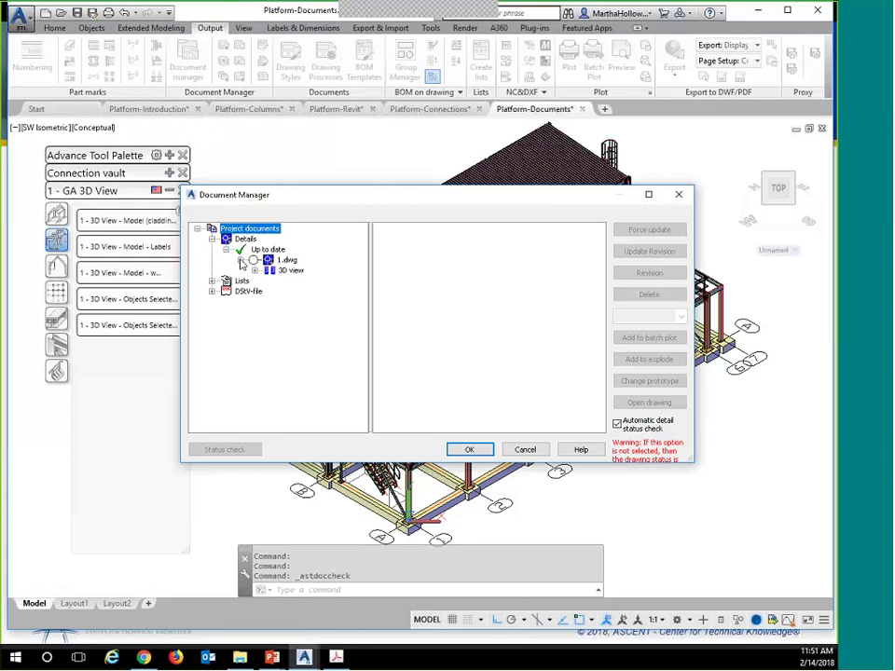
click(286, 260)
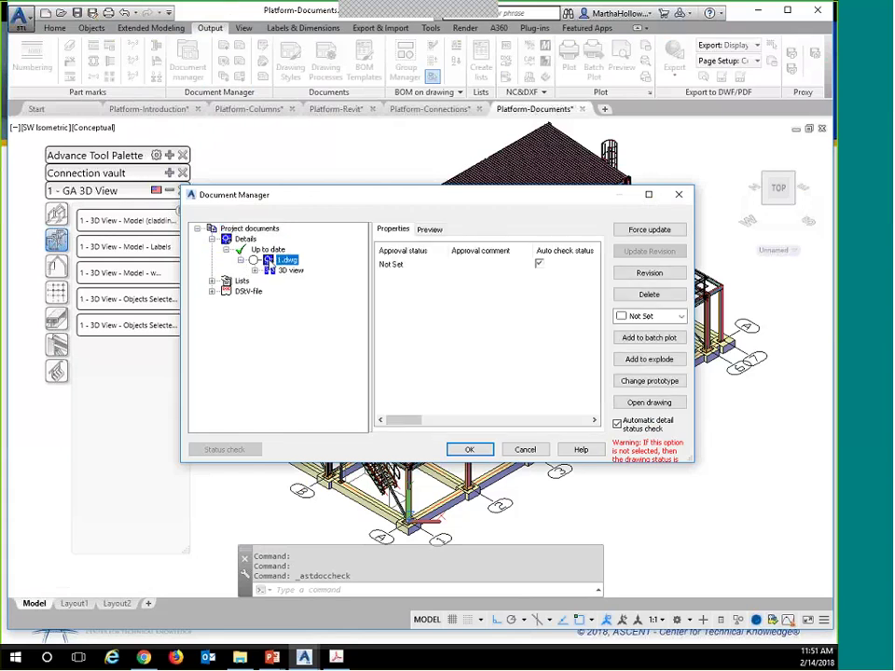
click(431, 233)
click(429, 229)
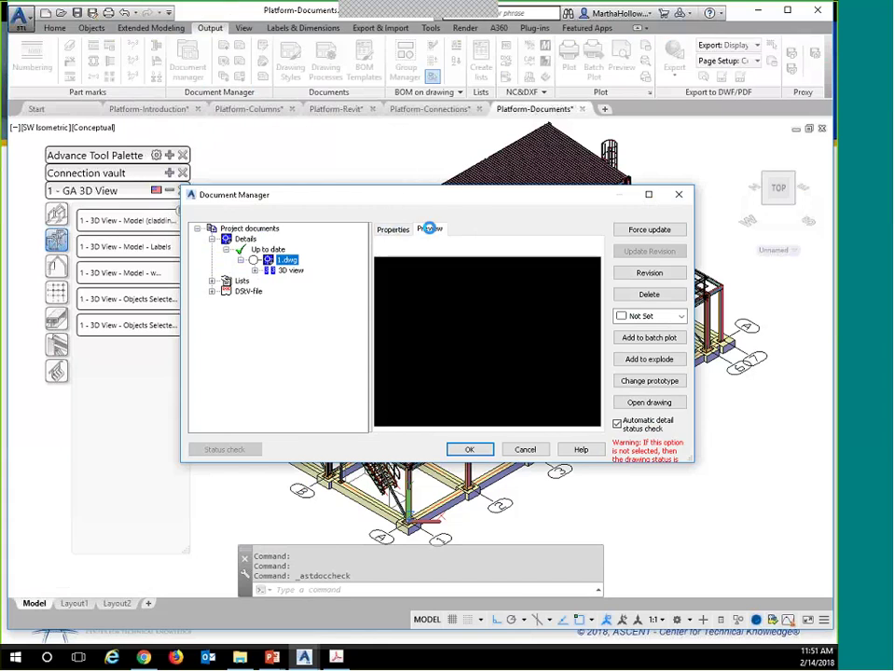
click(426, 250)
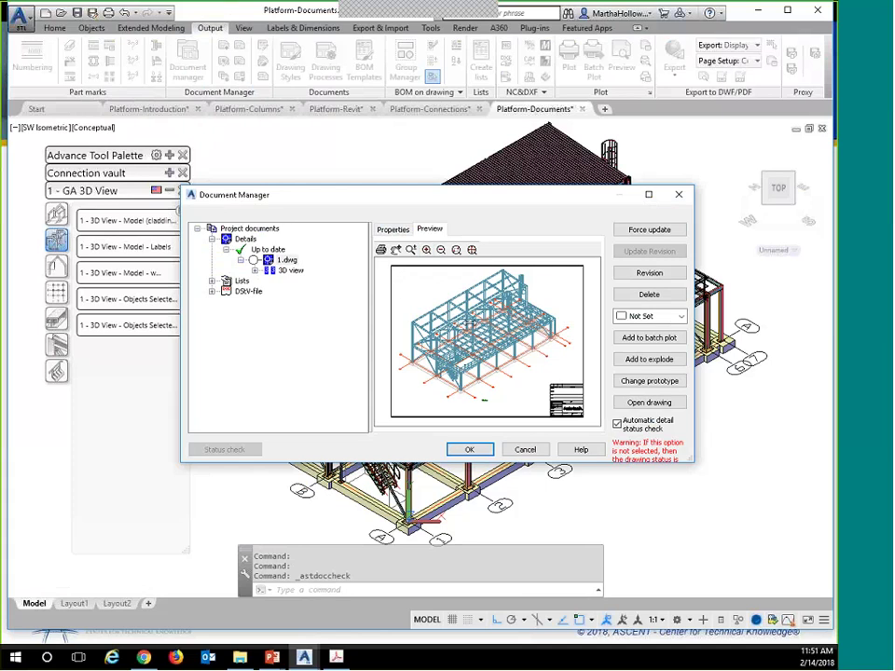
click(649, 401)
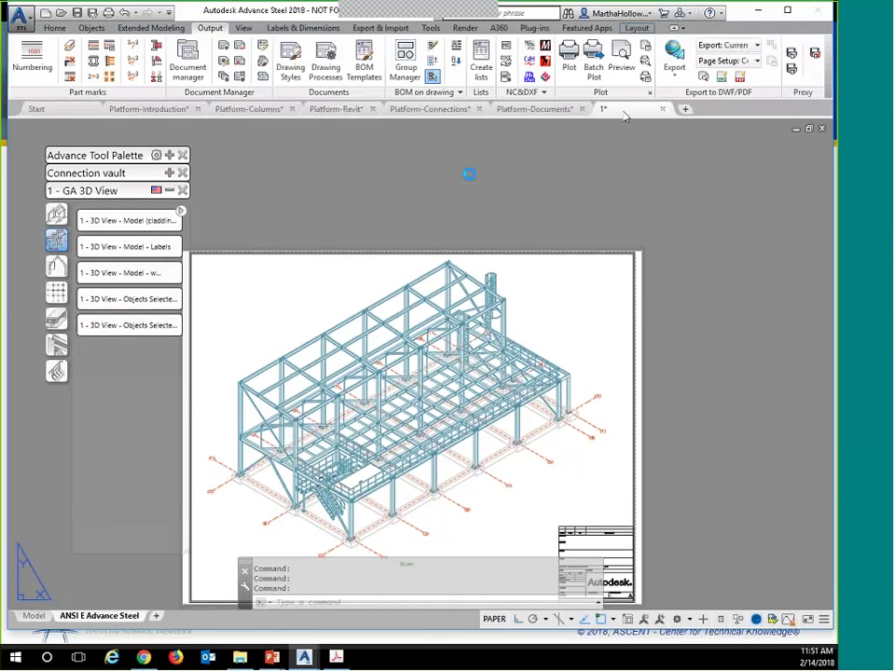
Examine the column bases, grid labels and title block on the 1.dwg sheet, and close the drawing without saving changes
mouse_move(622, 115)
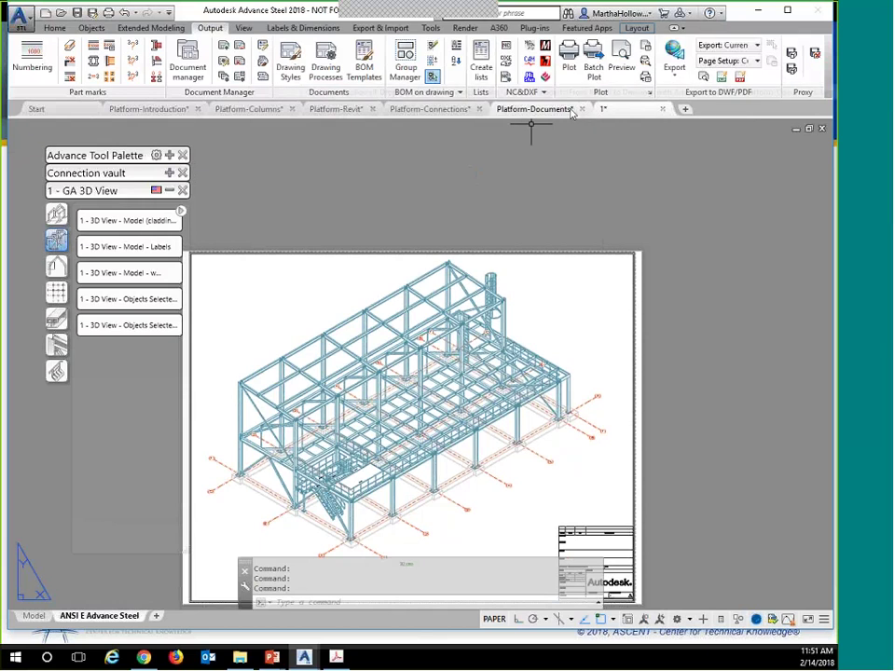
mouse_move(565, 116)
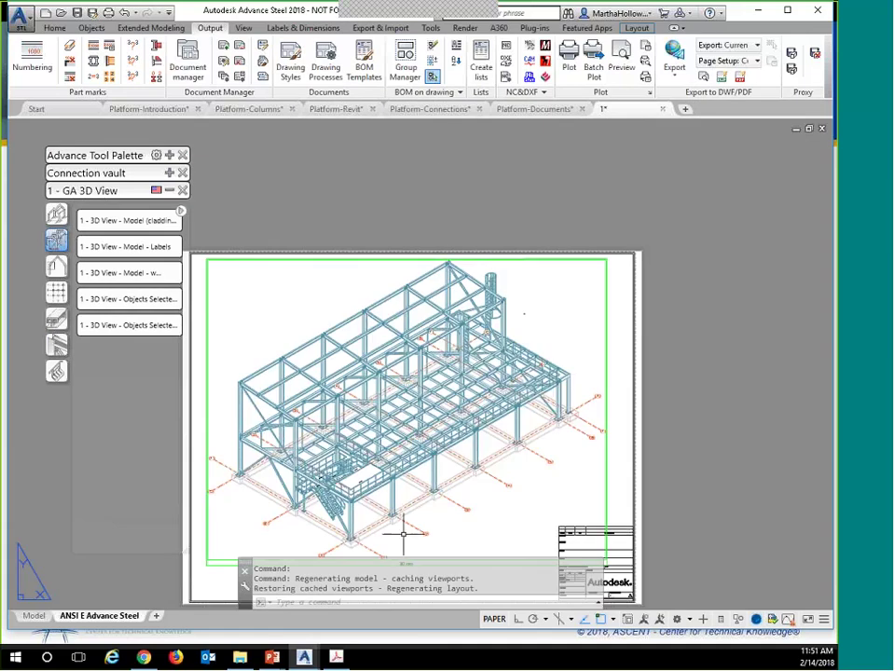
scroll(392, 525, up, 13)
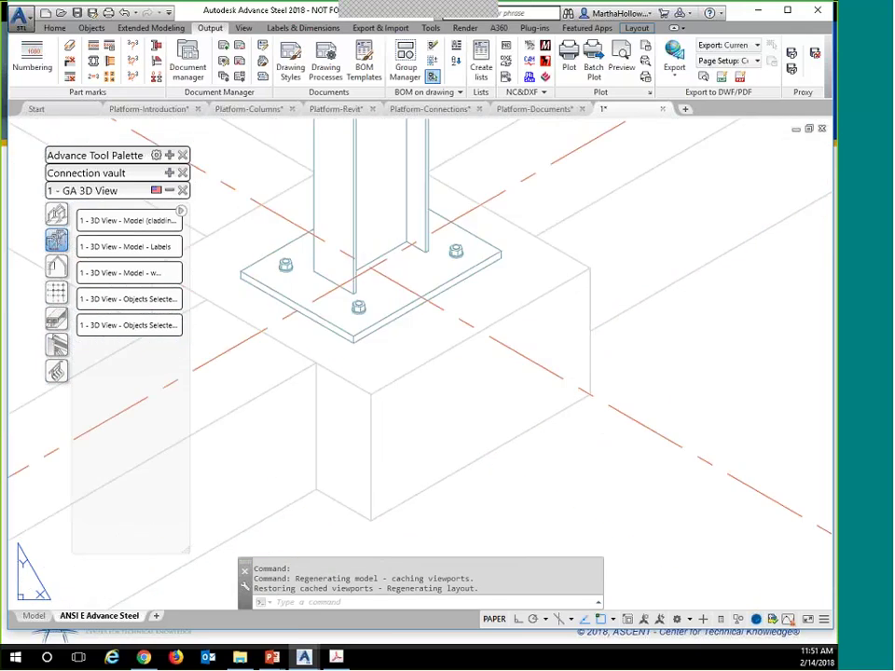
scroll(372, 368, down, 8)
scroll(368, 360, down, 6)
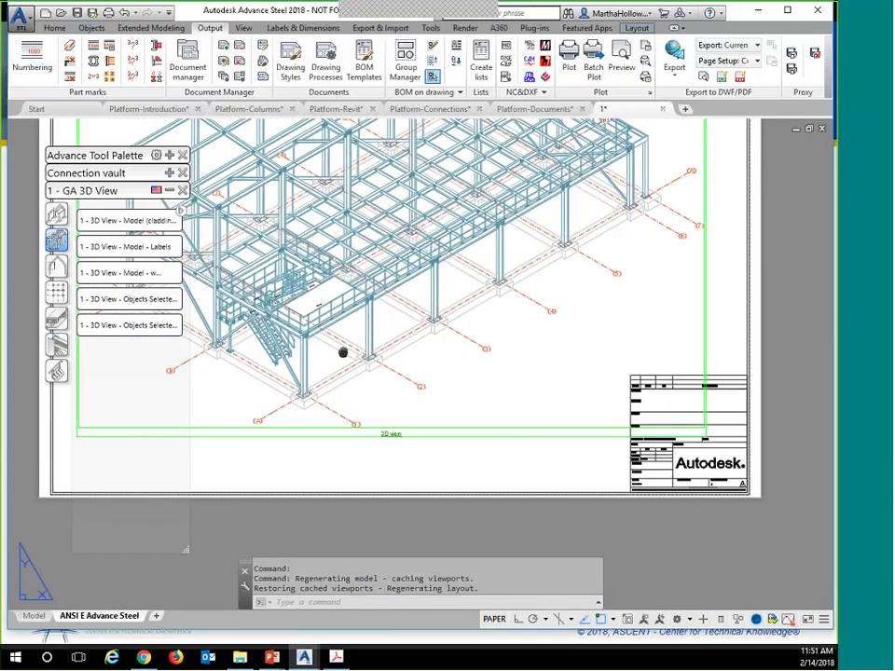
middle_drag(341, 351, 443, 394)
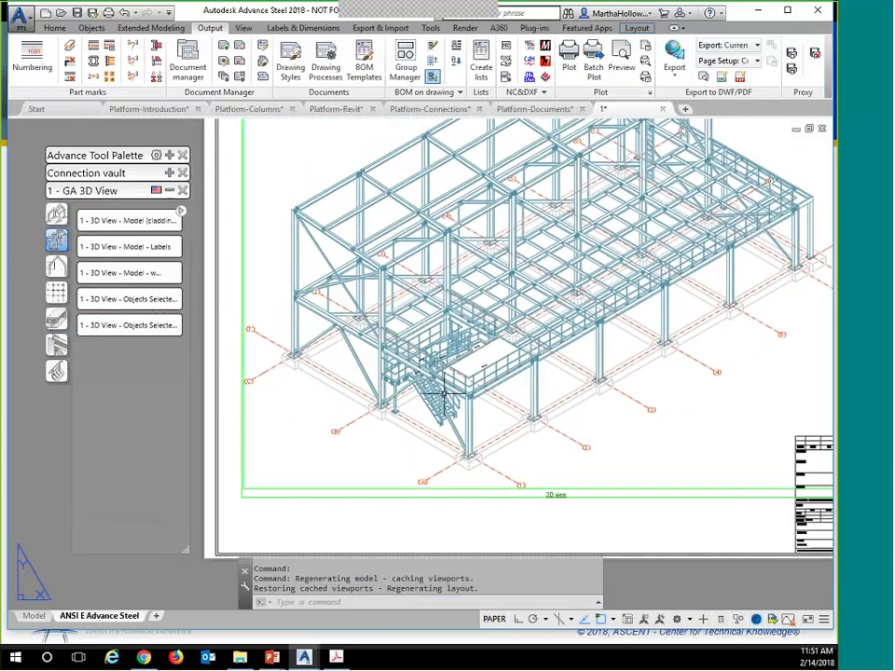
click(751, 525)
middle_drag(753, 533, 473, 471)
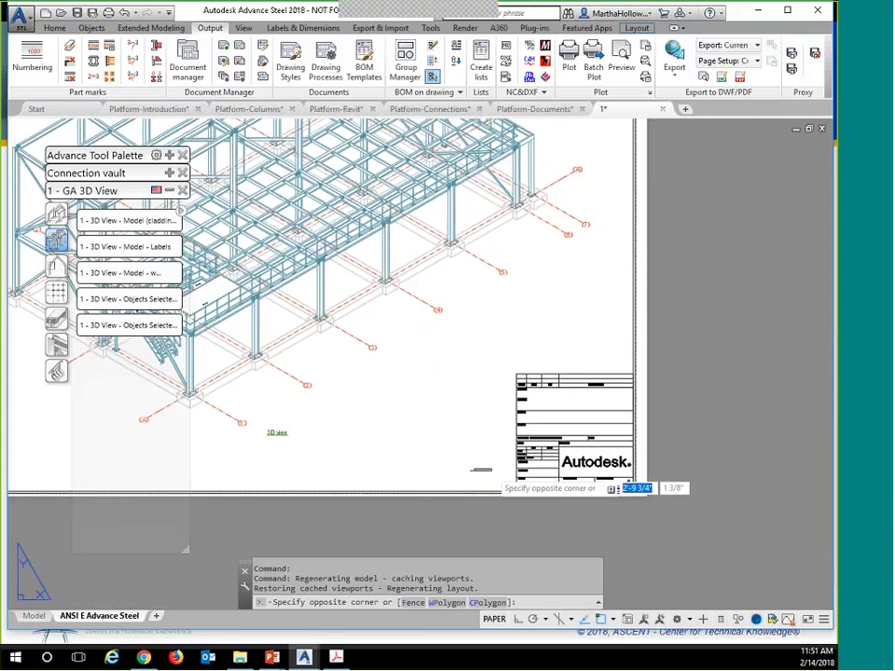
click(492, 472)
scroll(515, 454, up, 2)
scroll(507, 448, up, 3)
scroll(457, 417, down, 4)
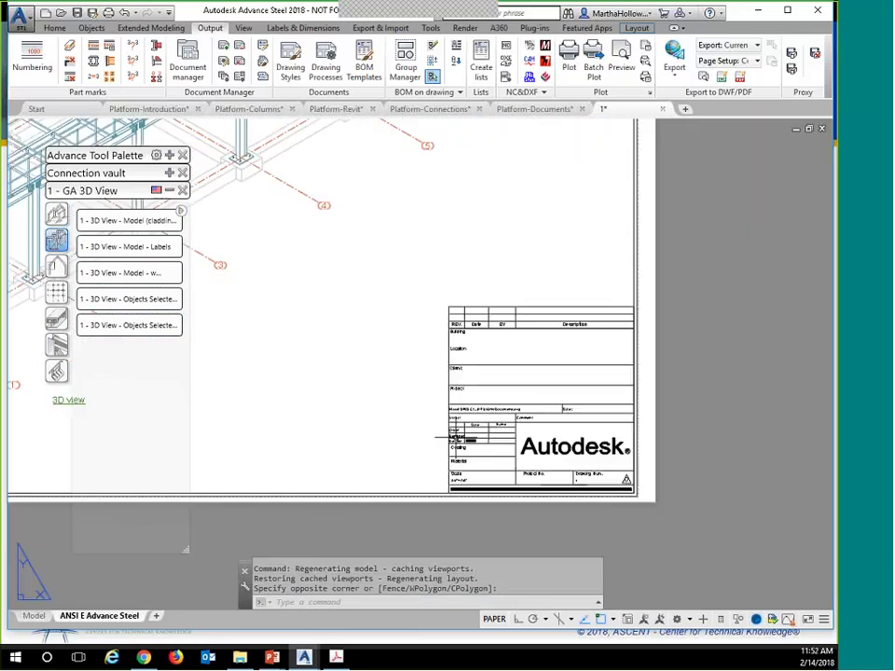
scroll(445, 436, down, 4)
middle_drag(355, 385, 480, 449)
scroll(480, 449, down, 2)
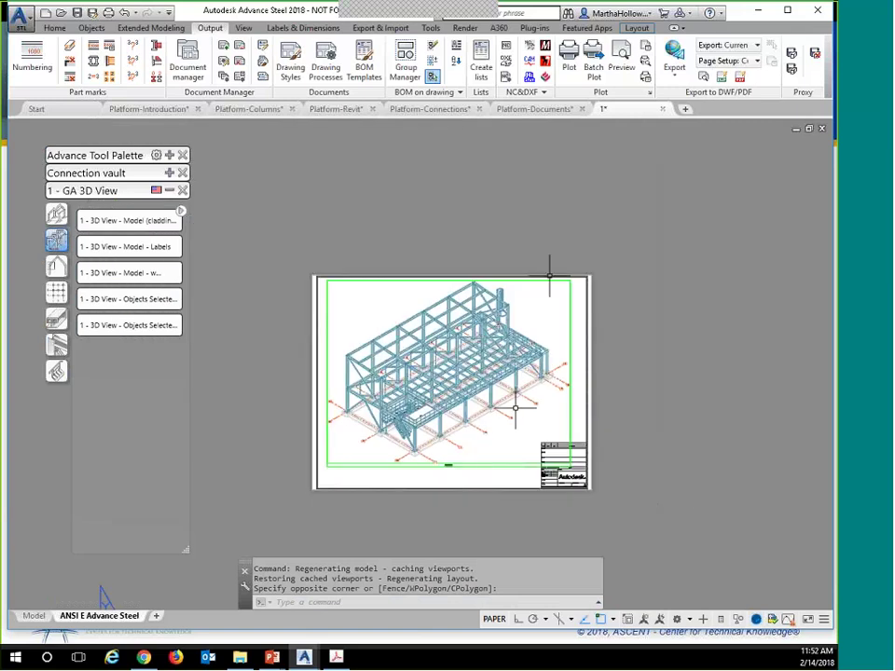
click(664, 110)
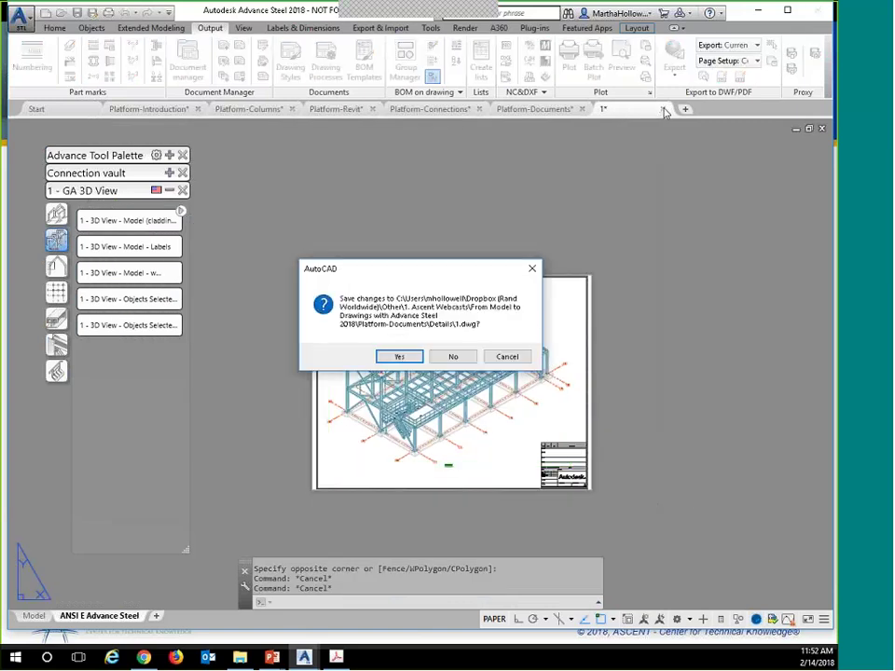
click(455, 359)
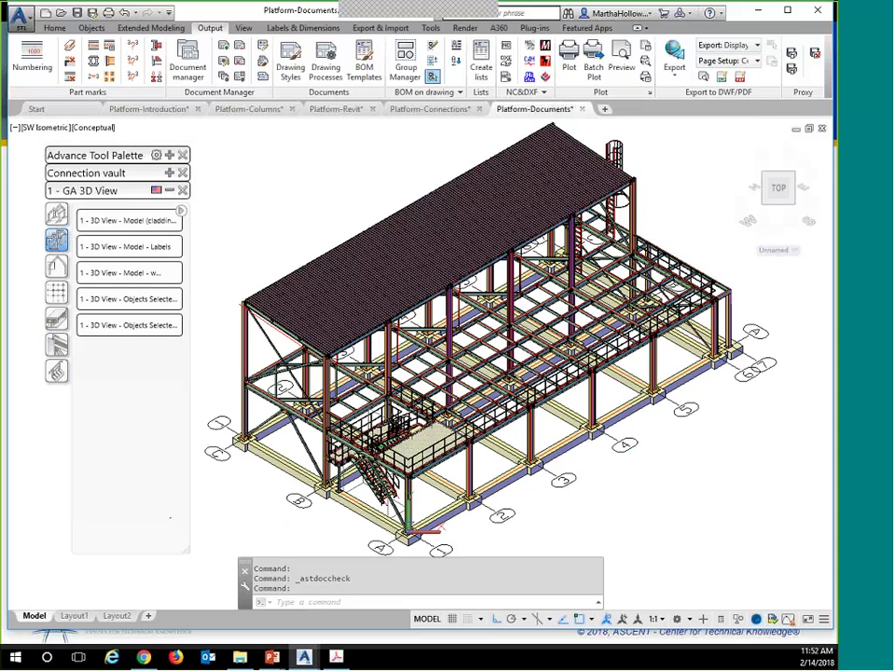
Show the 3 - GA Plans, Elevations drawing styles and align the UCS with the plan by switching to Top view and back to SW Isometric
click(57, 292)
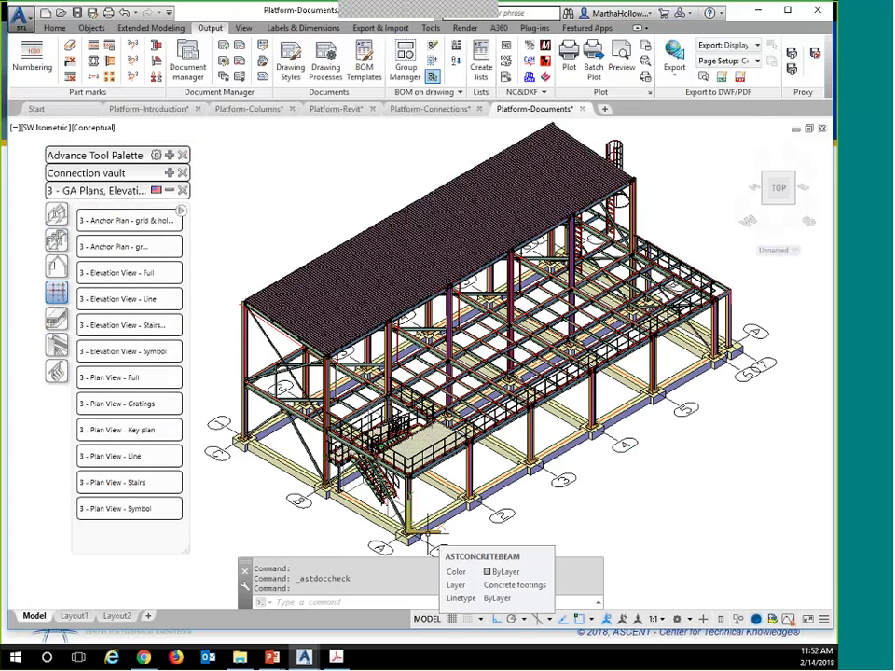
click(37, 128)
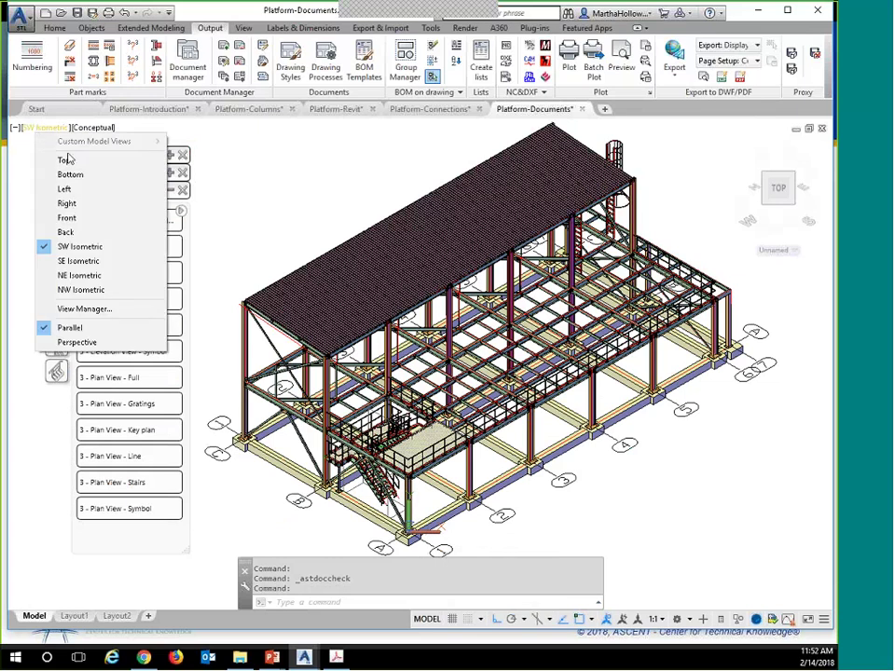
click(52, 124)
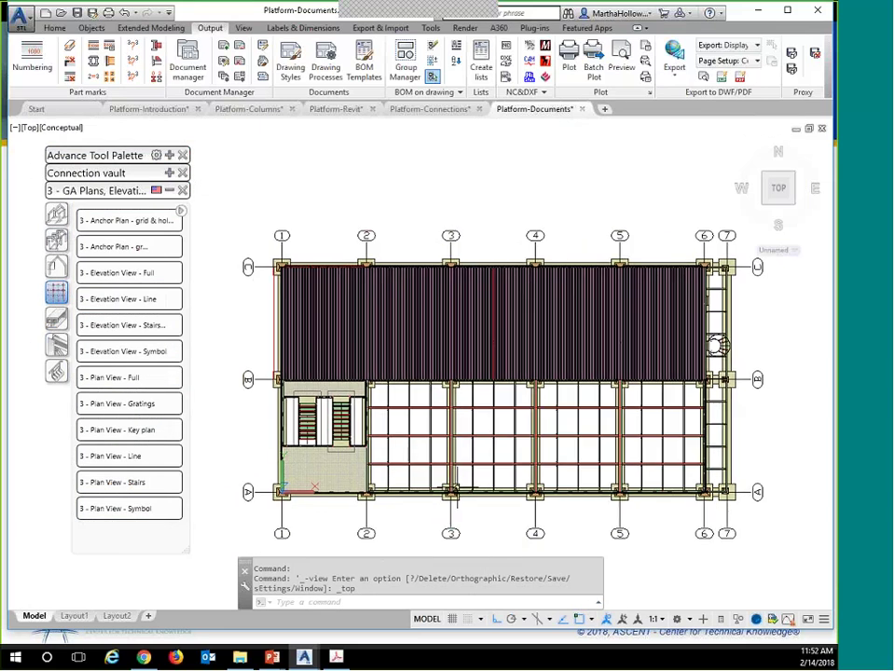
click(31, 127)
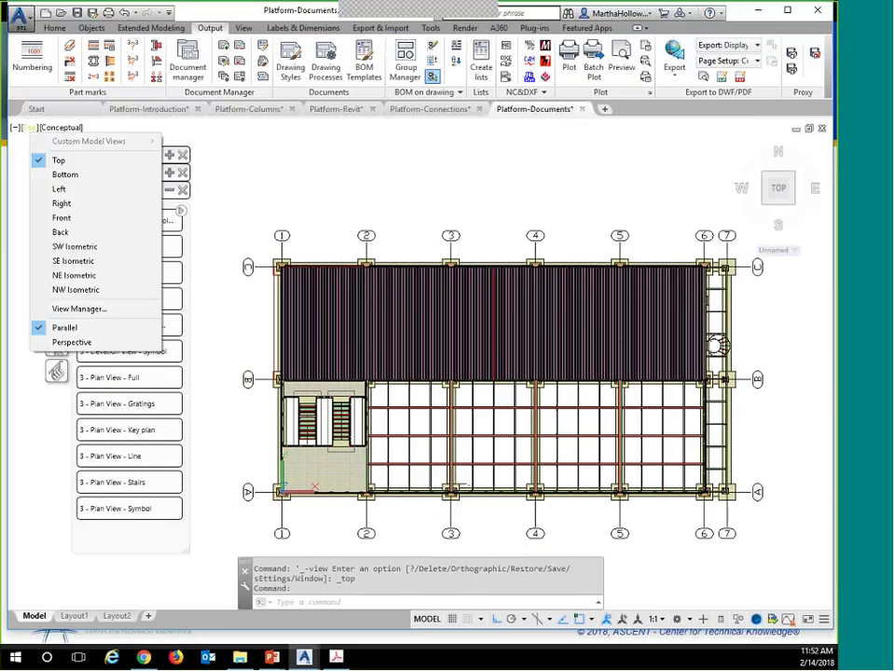
click(76, 248)
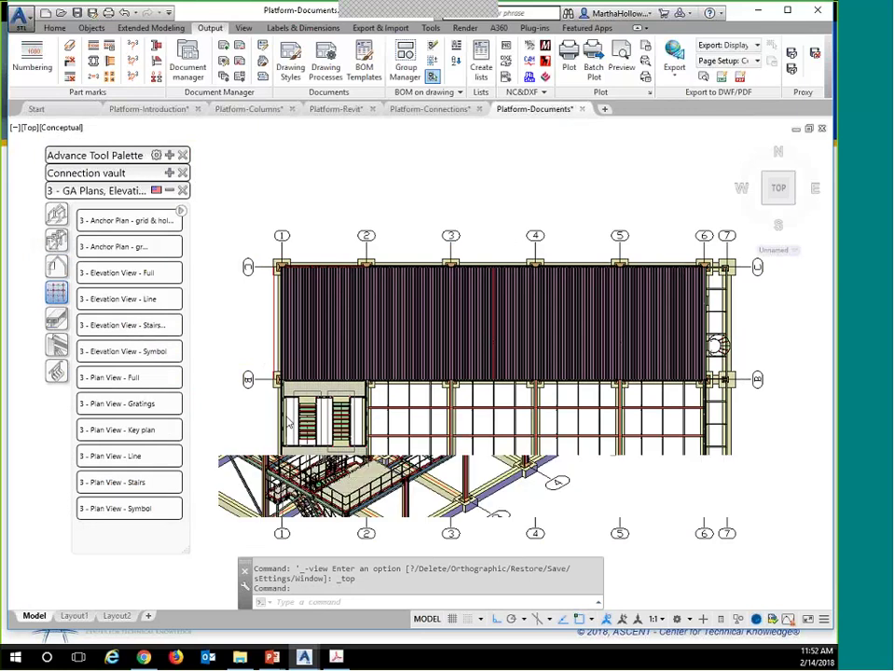
middle_drag(340, 447, 383, 411)
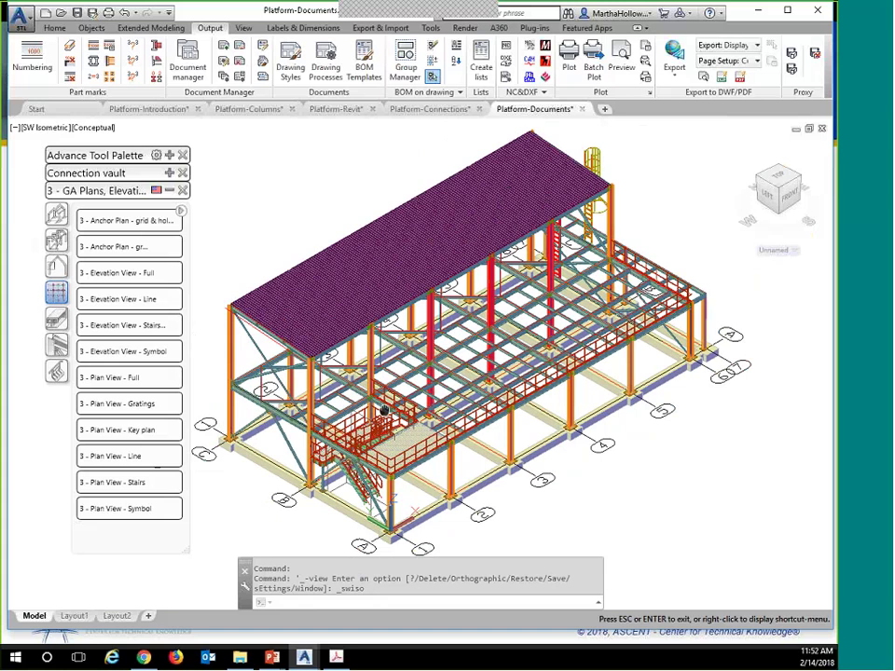
key(Escape)
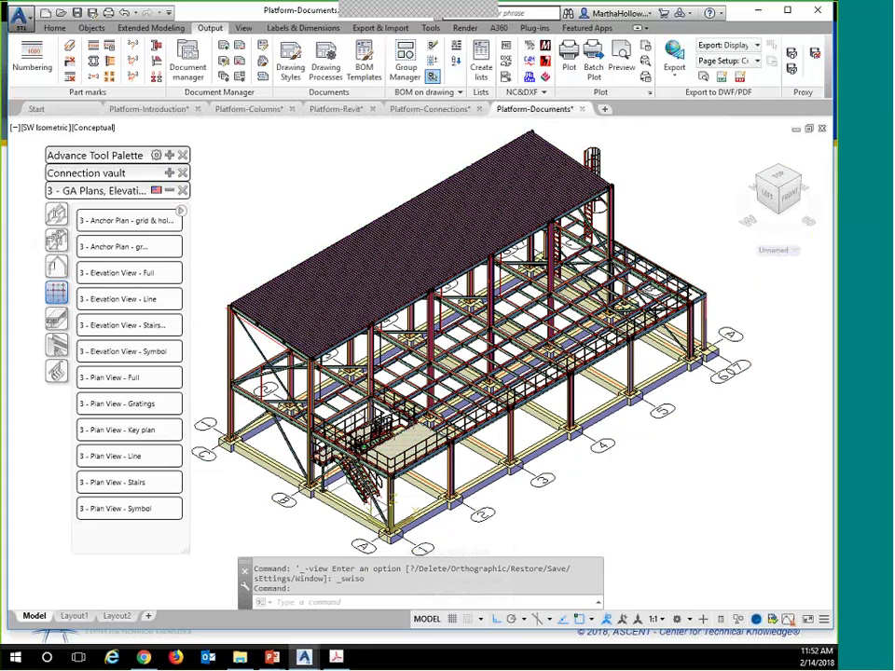
Create an anchor plan detail with the first 3 - Anchor Plan - grid style, using default settings and a detail window around the whole platform
mouse_move(394, 539)
click(123, 220)
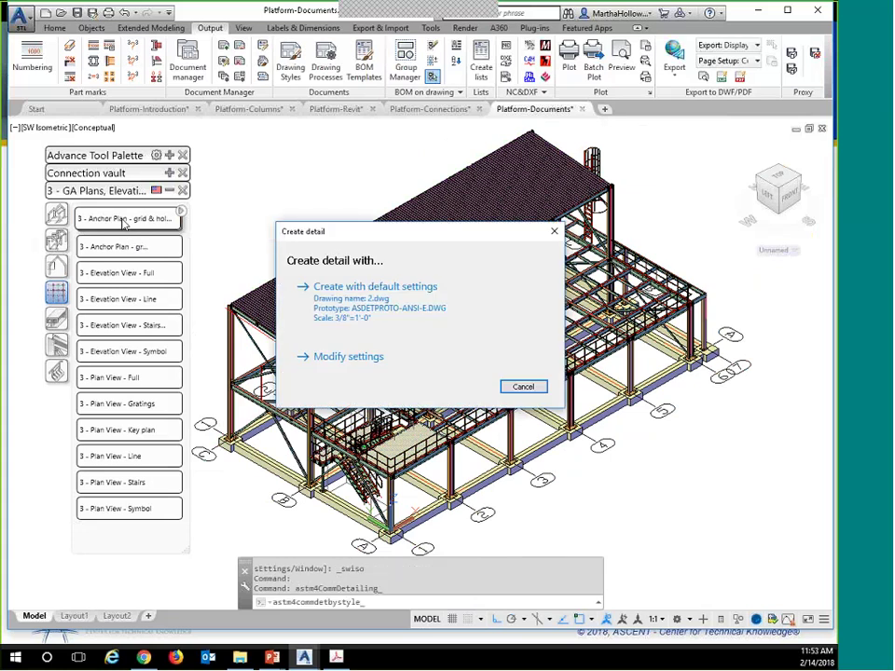
click(446, 300)
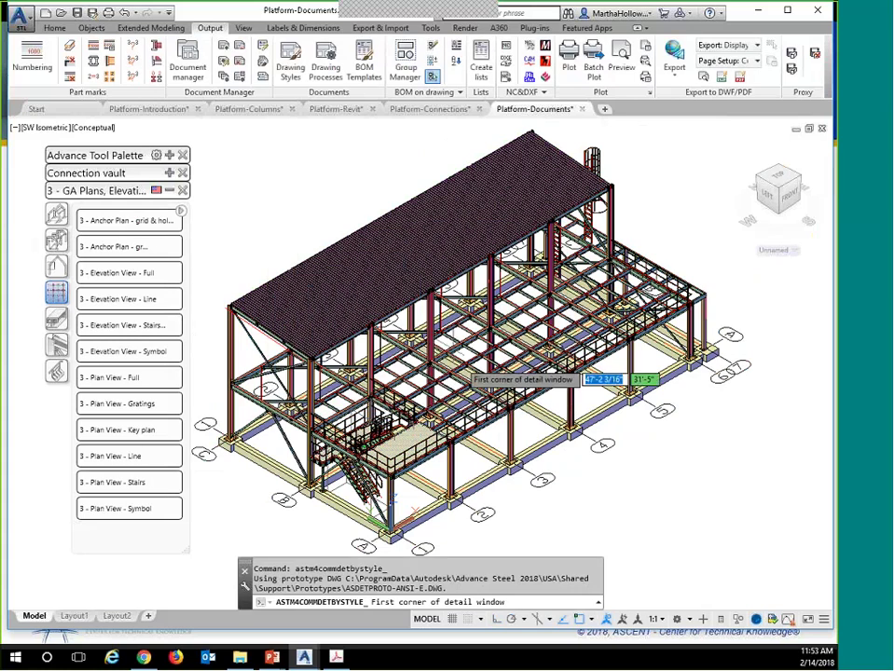
scroll(573, 466, down, 3)
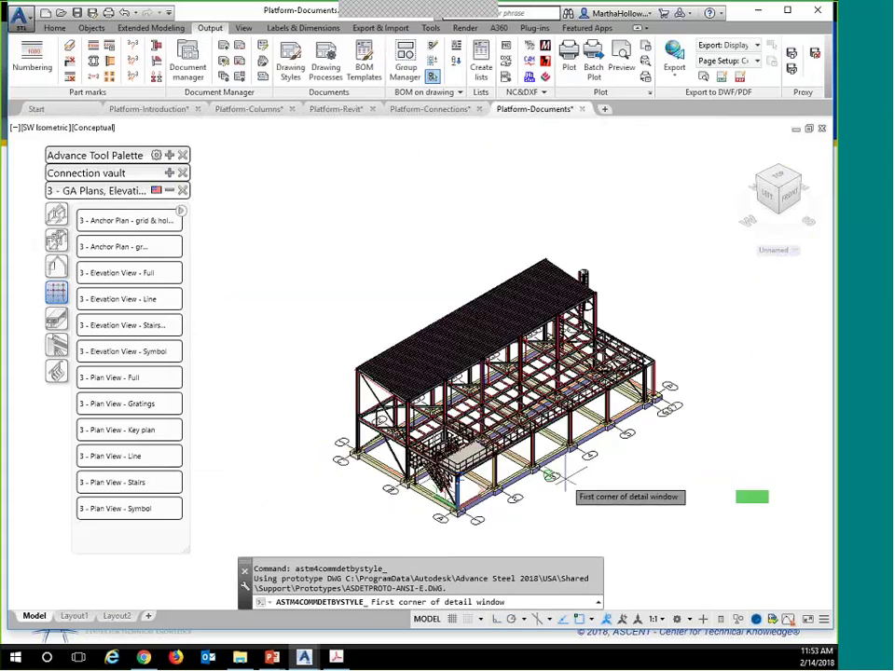
click(463, 546)
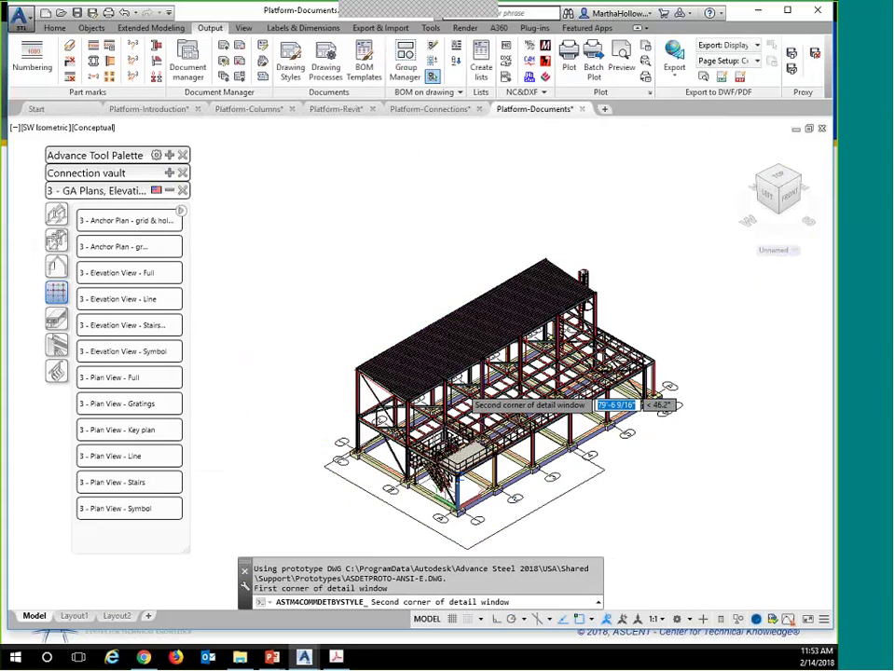
click(536, 221)
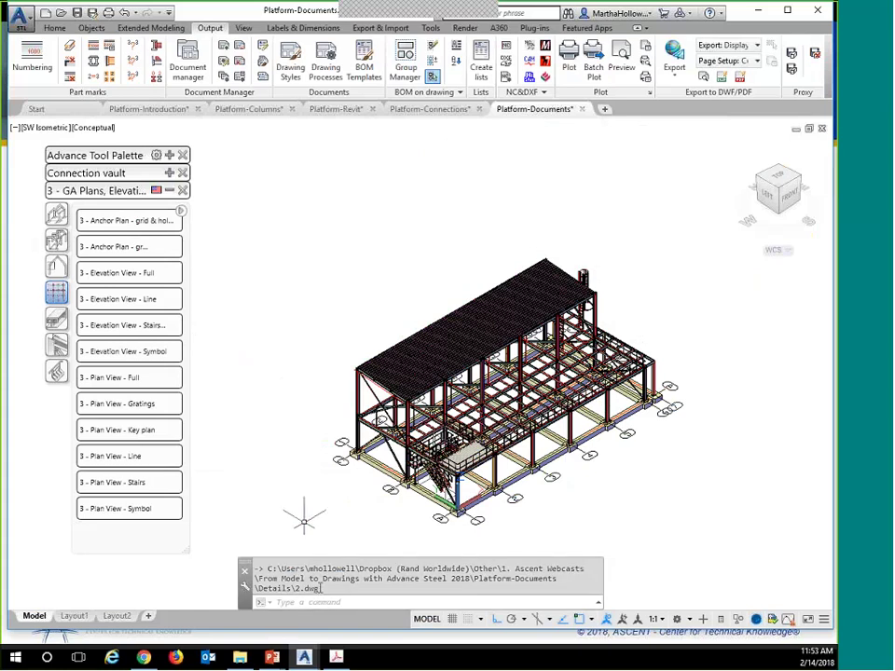
Preview the detail 2.dwg in the Document Manager and examine the column base labels and anchor dimensions up close
click(188, 61)
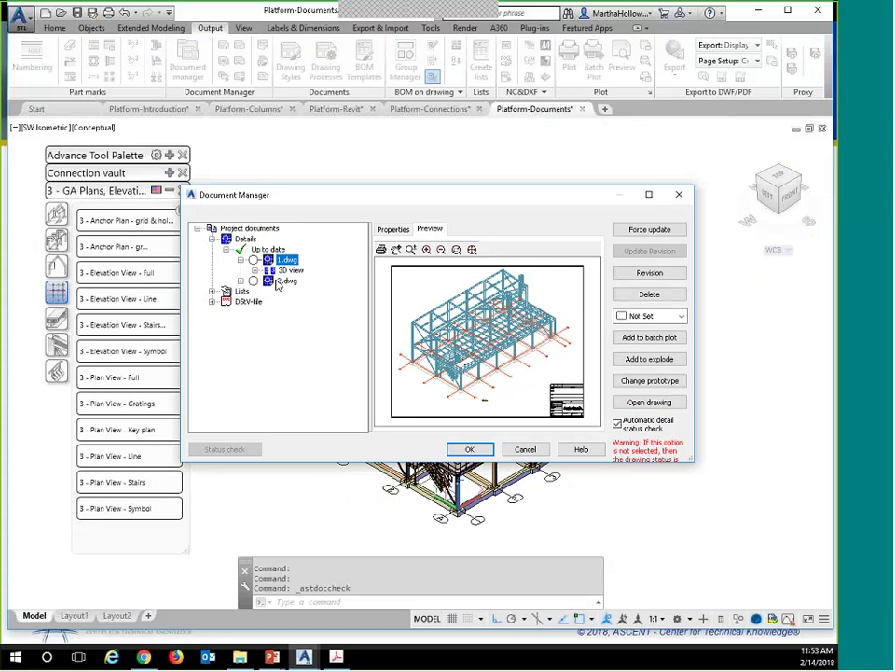
click(283, 280)
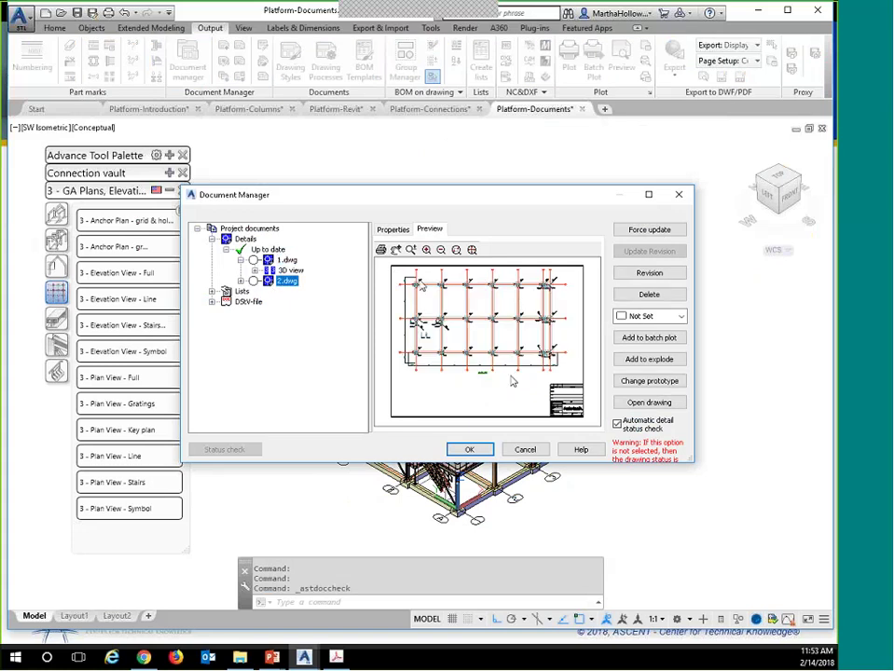
scroll(475, 358, up, 3)
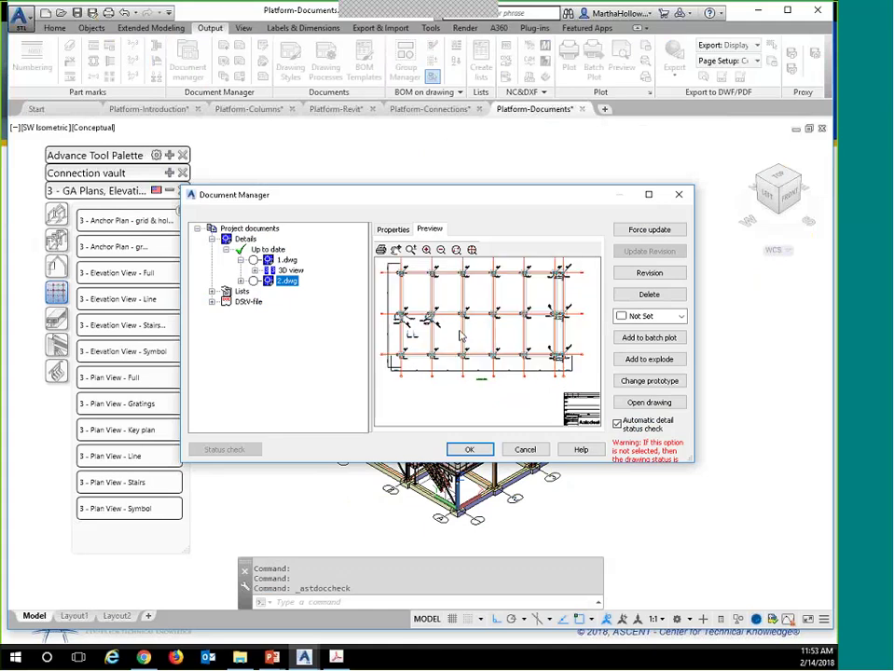
scroll(473, 359, up, 5)
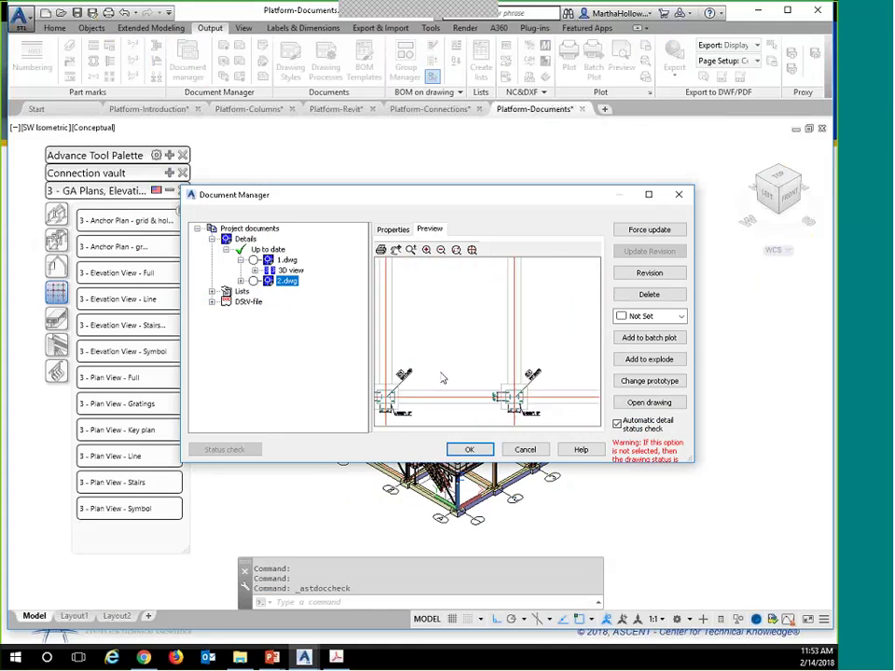
scroll(483, 293, up, 2)
middle_drag(486, 312, 524, 347)
scroll(511, 408, up, 1)
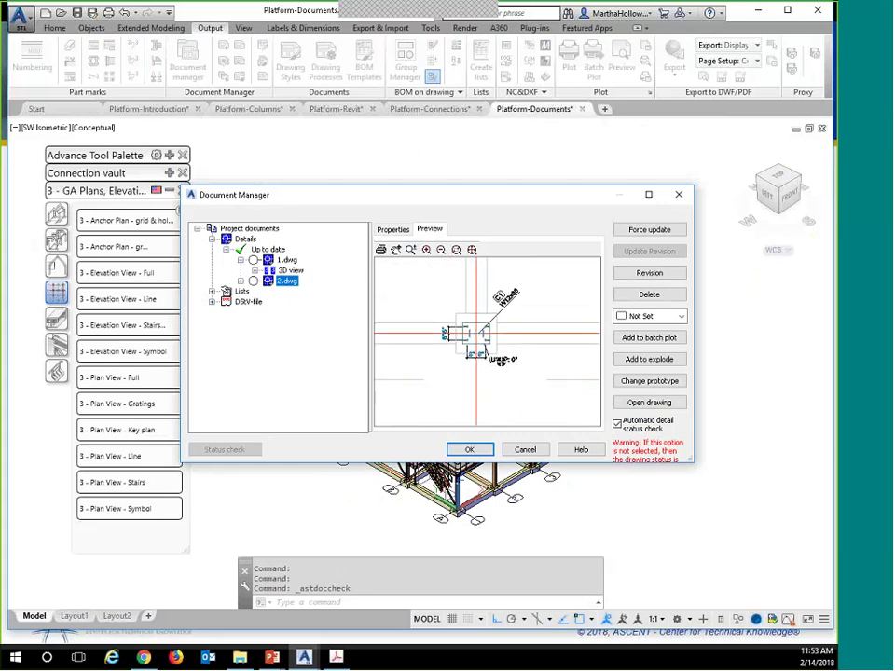
scroll(477, 360, down, 1)
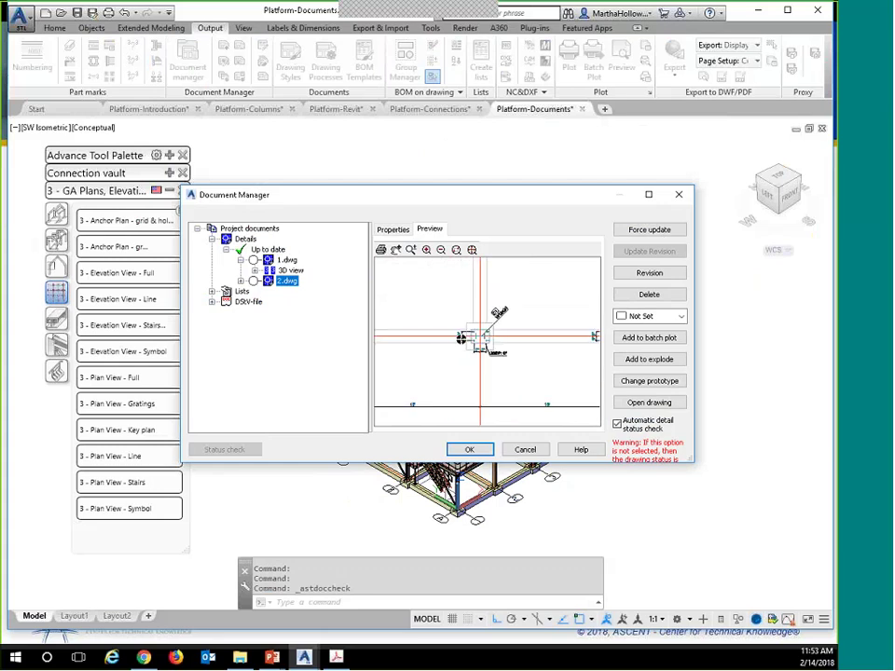
Zoom back out on the 2.dwg preview, close the Document Manager and collapse the drawing styles palette
scroll(460, 337, down, 3)
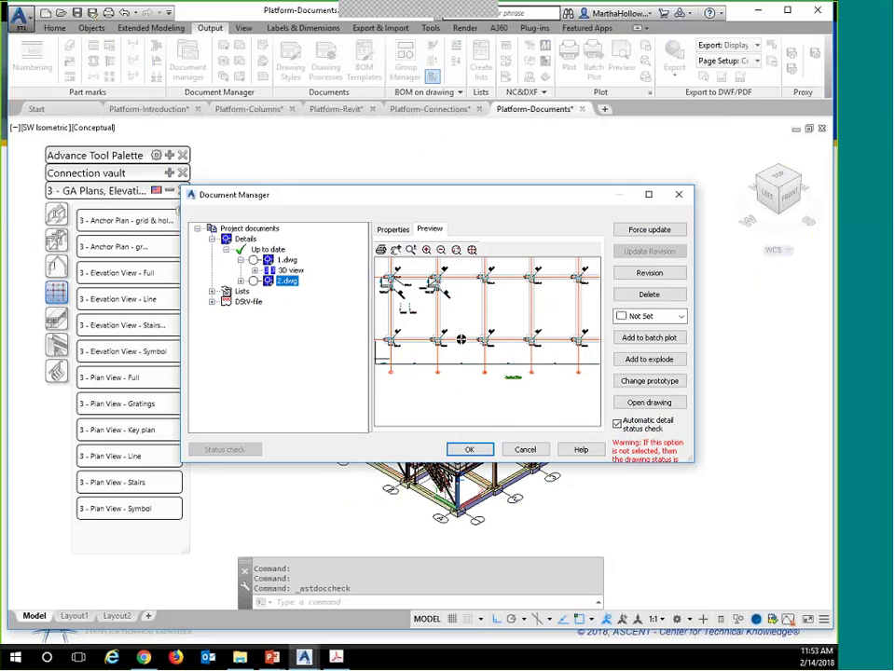
click(465, 450)
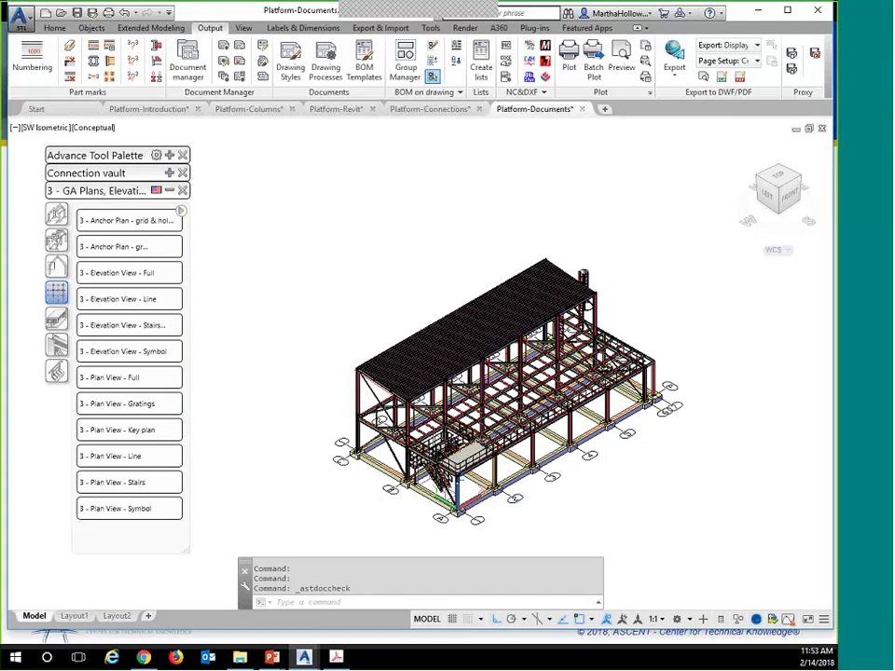
click(169, 190)
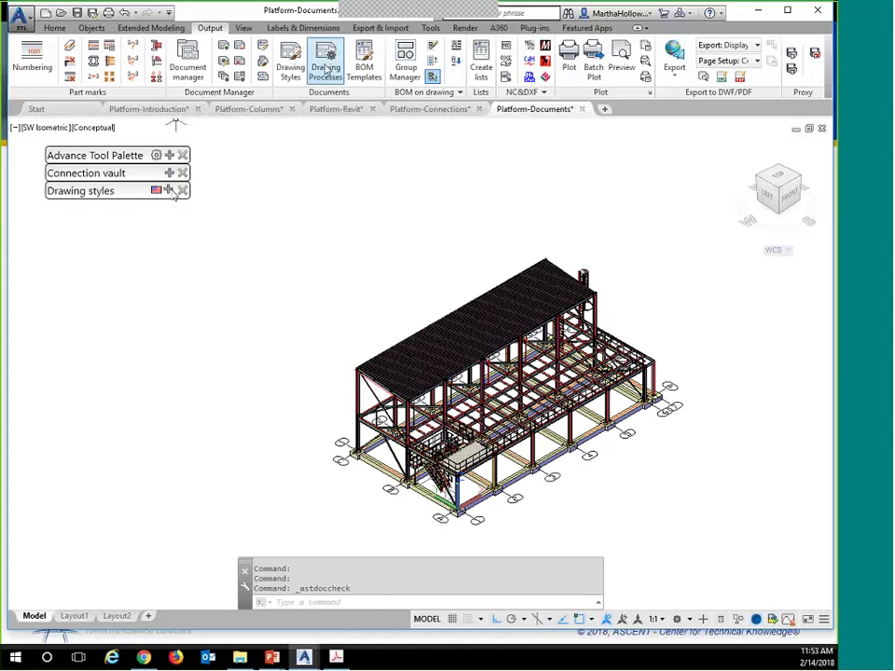
Show the drawing processes palette, dock it beneath the Drawing styles palette, and display the 5 - Assemblies - Selected processes
click(169, 190)
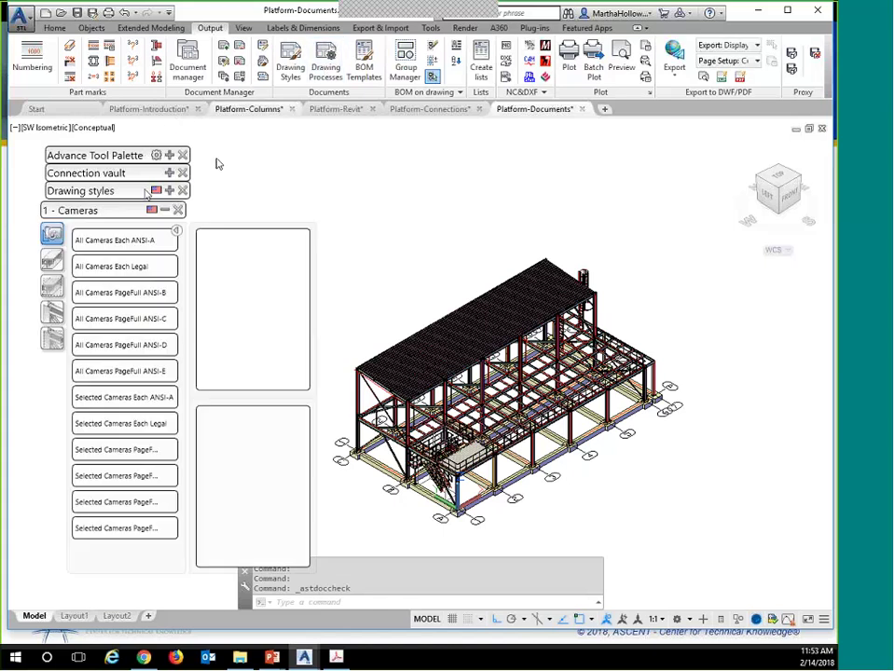
mouse_move(102, 210)
mouse_down()
mouse_move(110, 218)
mouse_move(108, 207)
mouse_up()
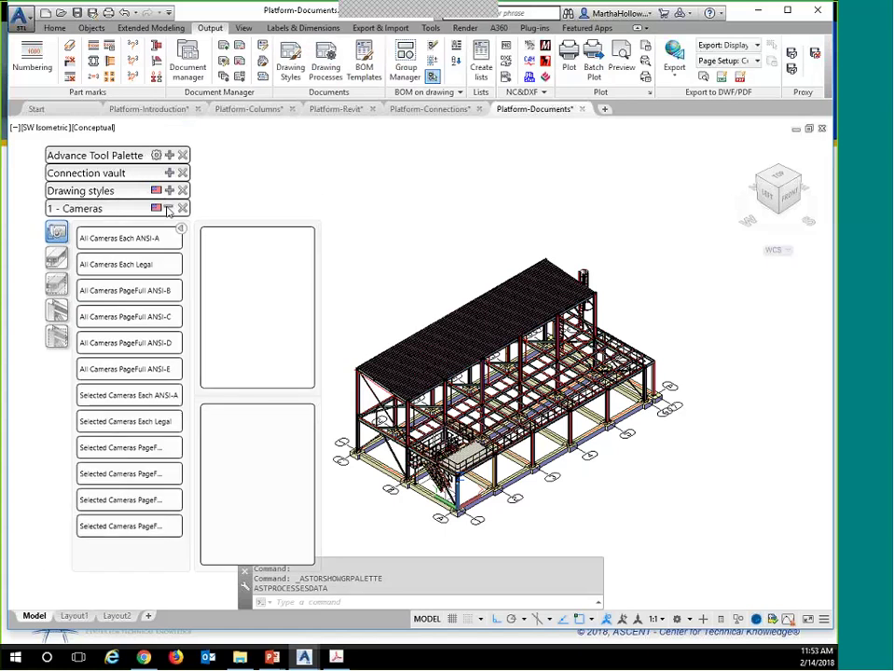
click(56, 337)
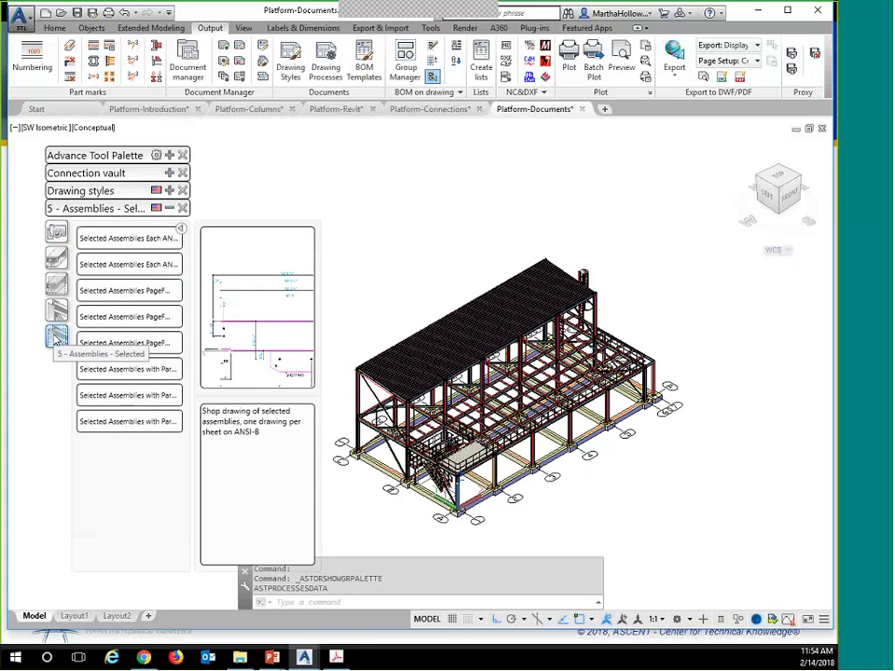
click(55, 338)
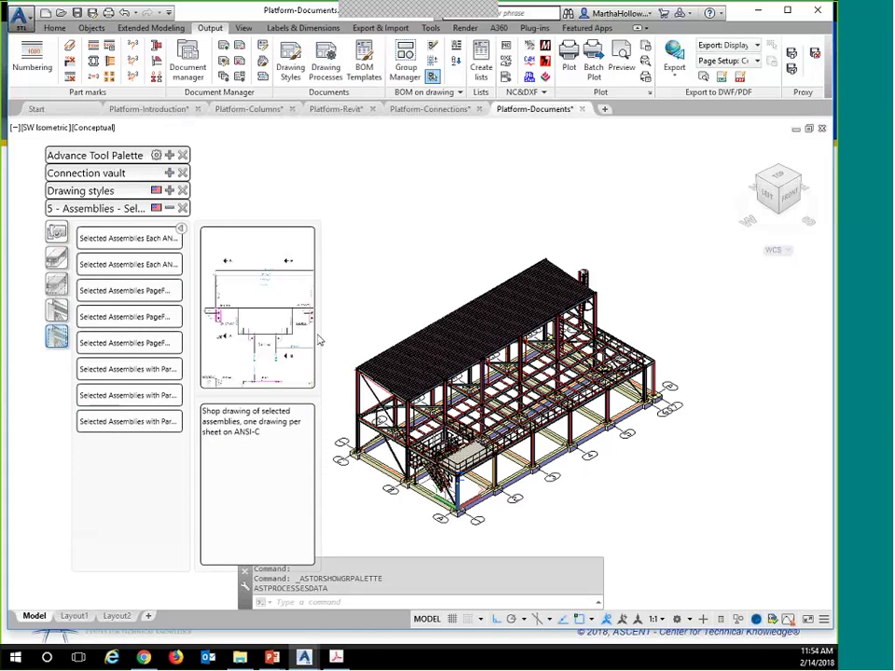
Select the corner column and adjoining members with a crossing window and run the multiple-drawings-per-sheet ANSI-D assemblies process, starting at drawing number 3
click(363, 407)
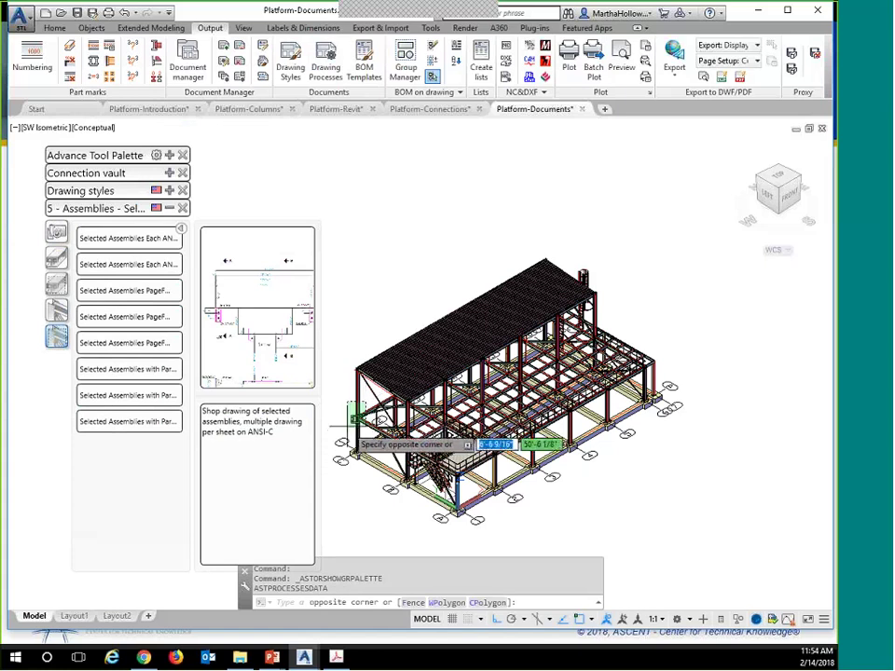
click(334, 479)
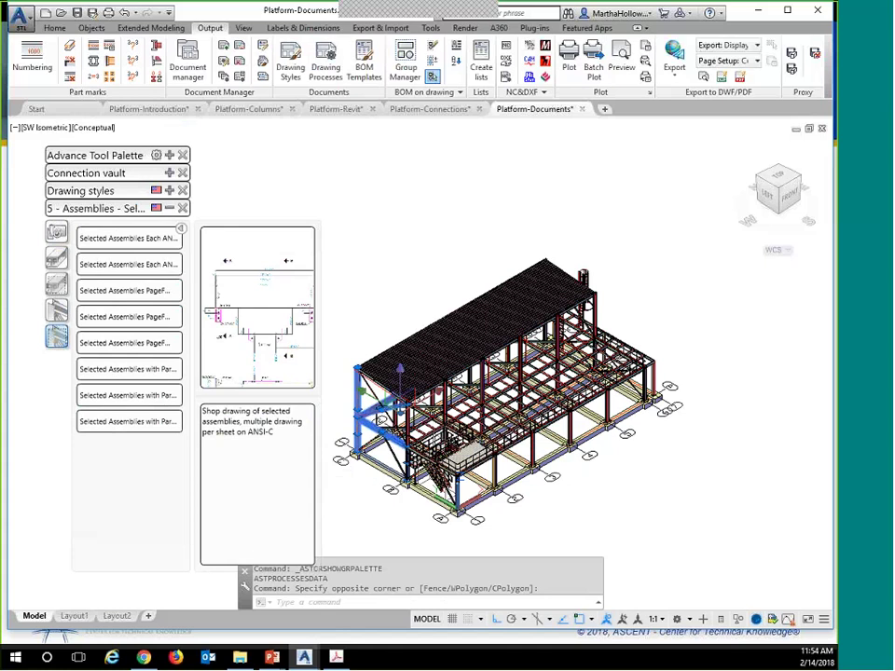
click(142, 317)
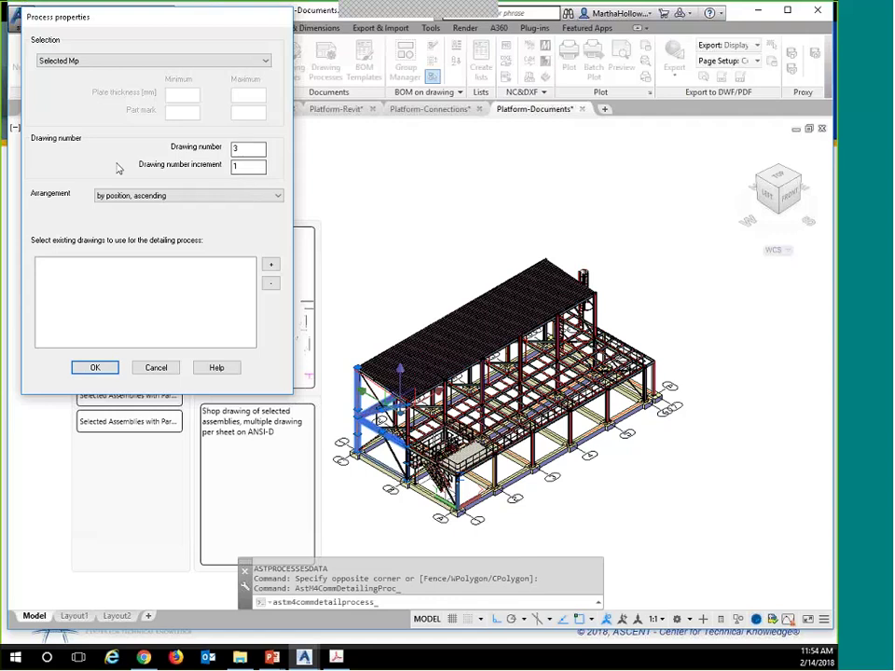
click(96, 368)
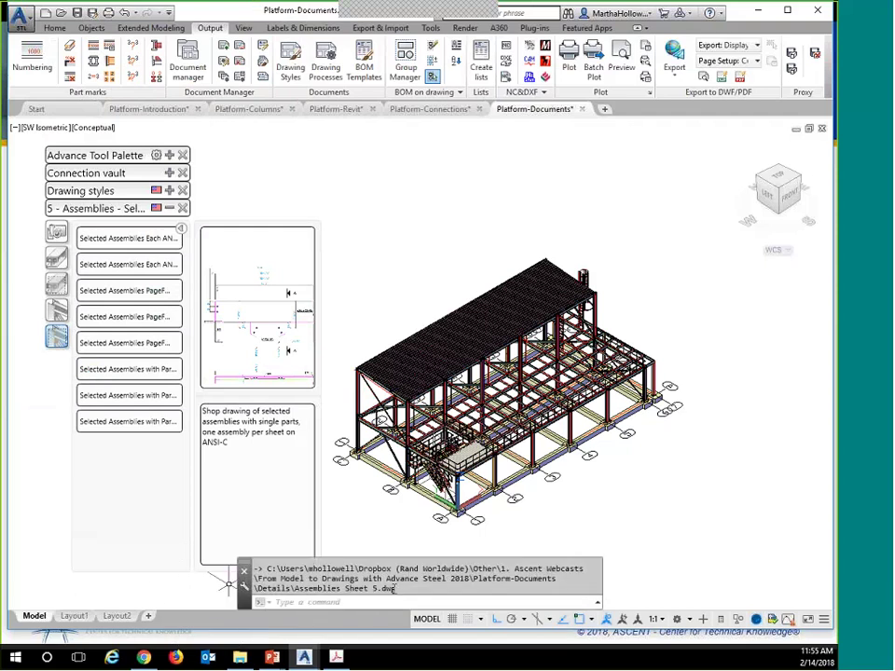
Preview Assemblies Sheet 3.dwg in the Document Manager and open the drawing
click(187, 60)
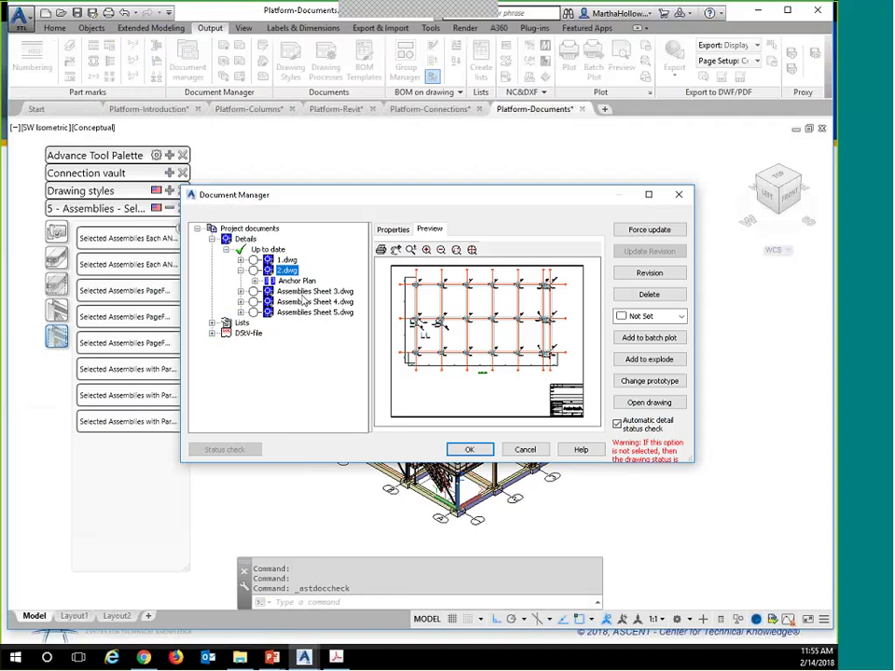
click(296, 291)
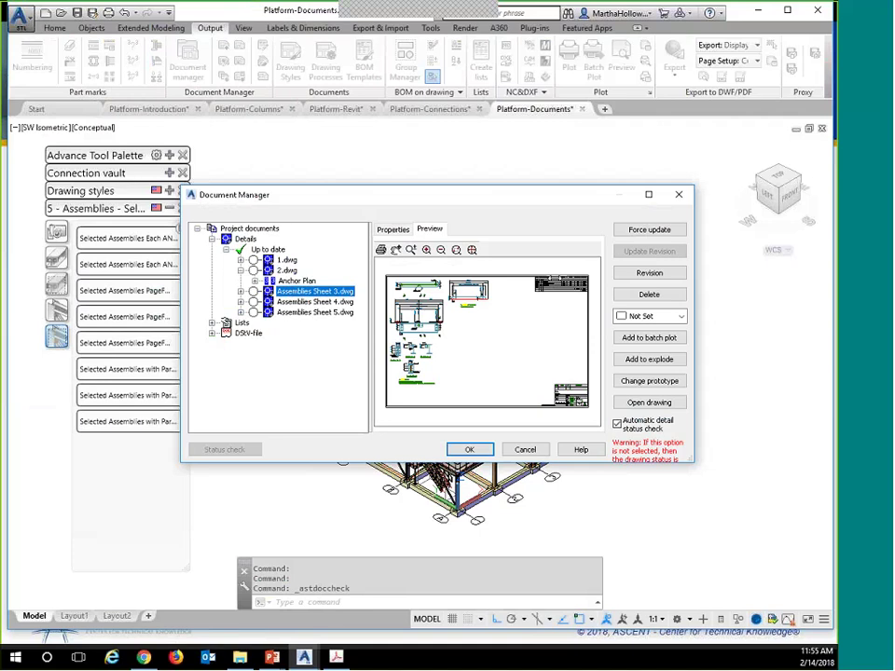
click(648, 403)
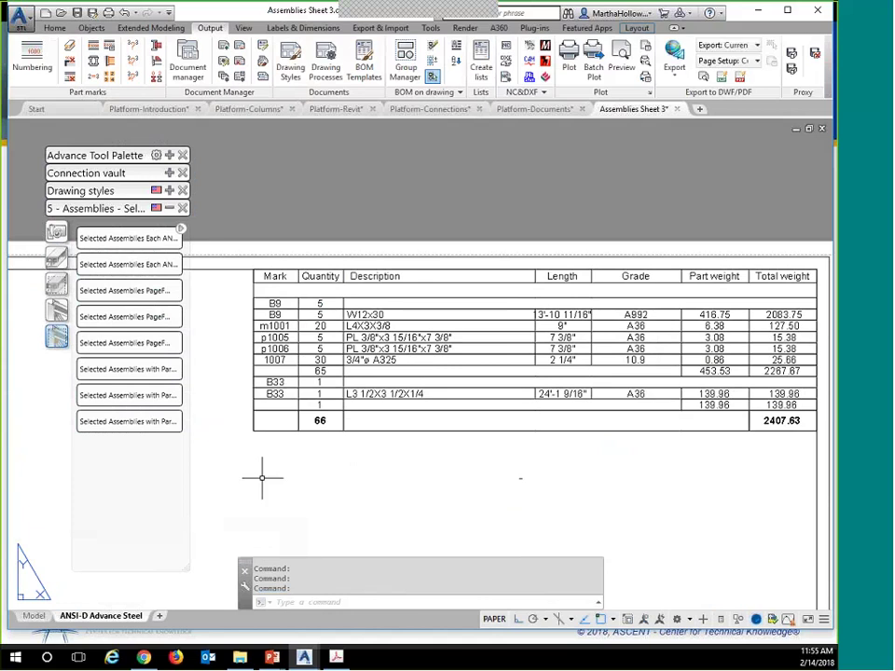
Examine the parts list, the W12x30 beam's dimensions, its section details and the overall layout on Assemblies Sheet 3
scroll(202, 463, down, 2)
middle_drag(202, 463, 708, 223)
middle_drag(191, 433, 496, 406)
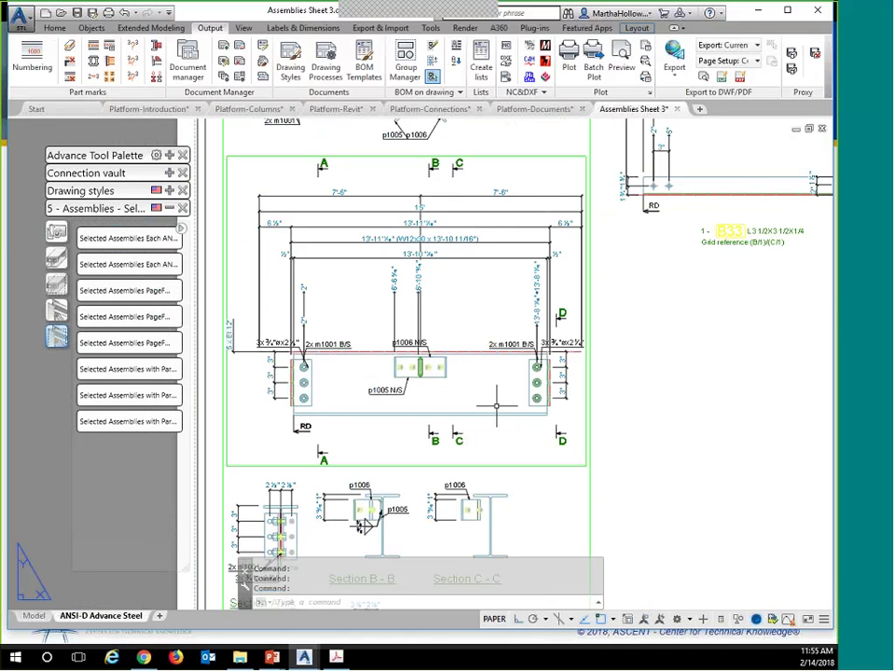
scroll(496, 405, up, 2)
scroll(494, 403, down, 2)
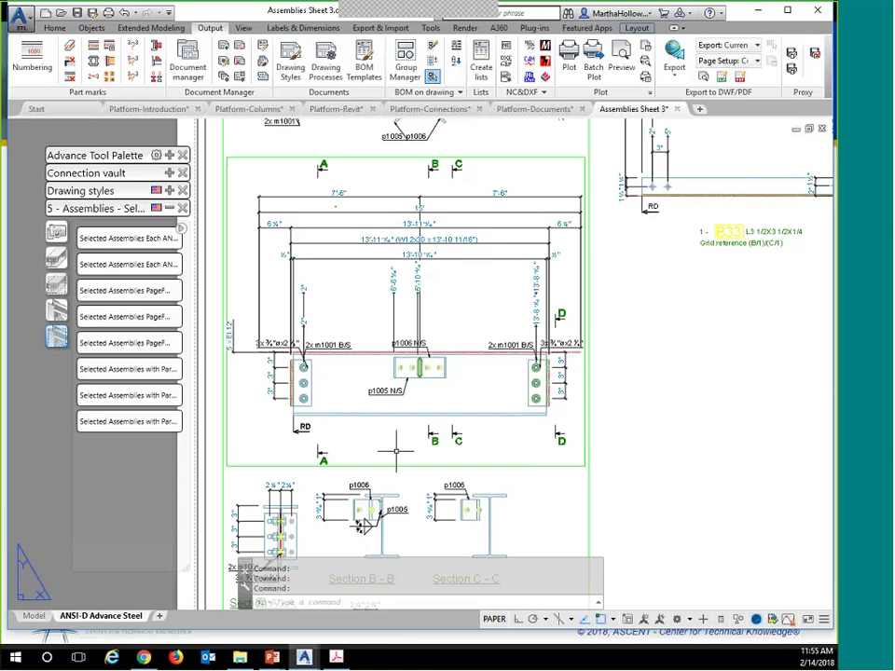
middle_drag(391, 488, 403, 306)
scroll(463, 448, up, 4)
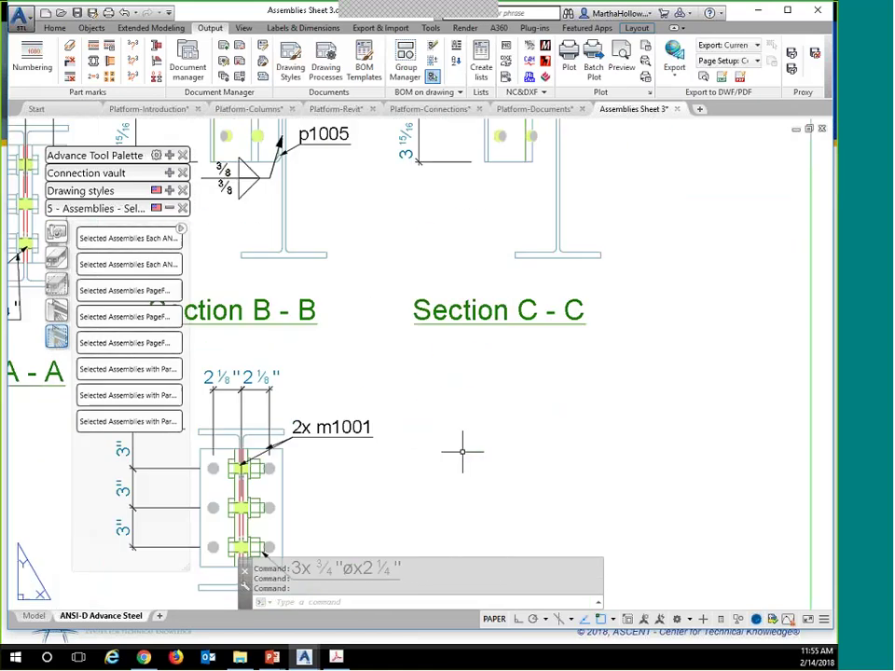
middle_drag(463, 444, 500, 372)
scroll(597, 289, down, 2)
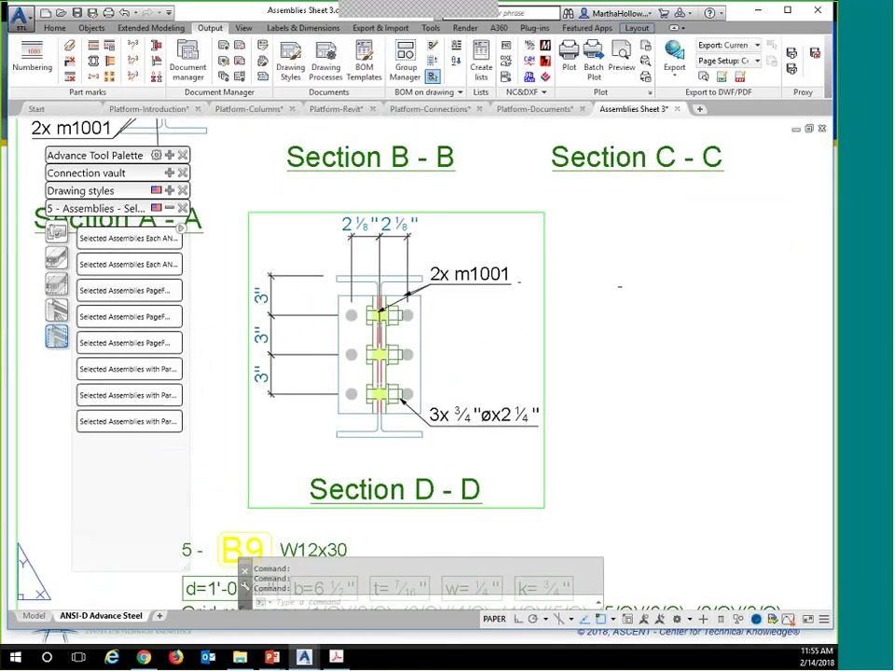
scroll(586, 313, down, 2)
scroll(586, 313, down, 4)
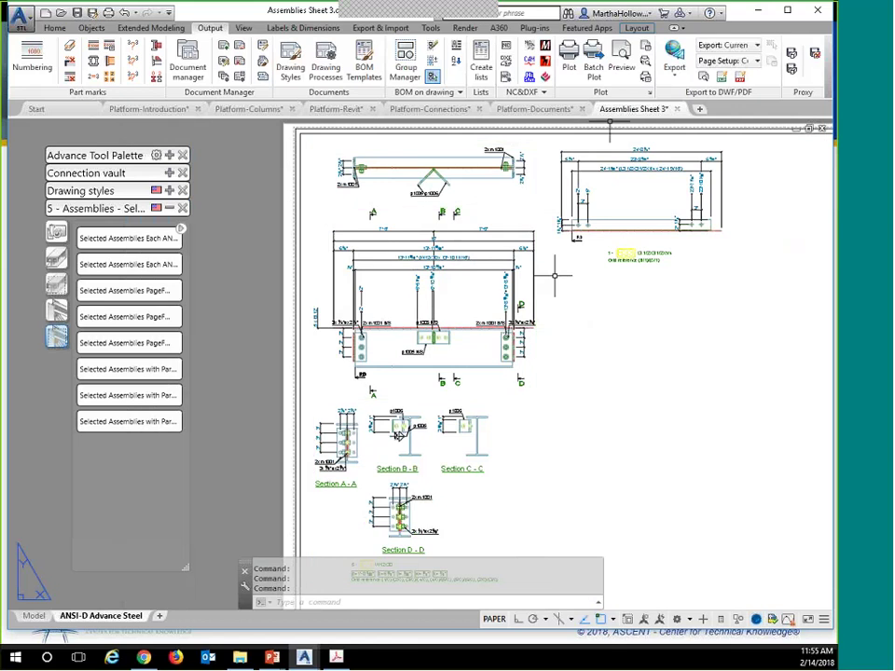
Return to the Platform-Documents model, open Assemblies Sheet 4.dwg from the Document Manager, and examine its section details and beam label
click(537, 110)
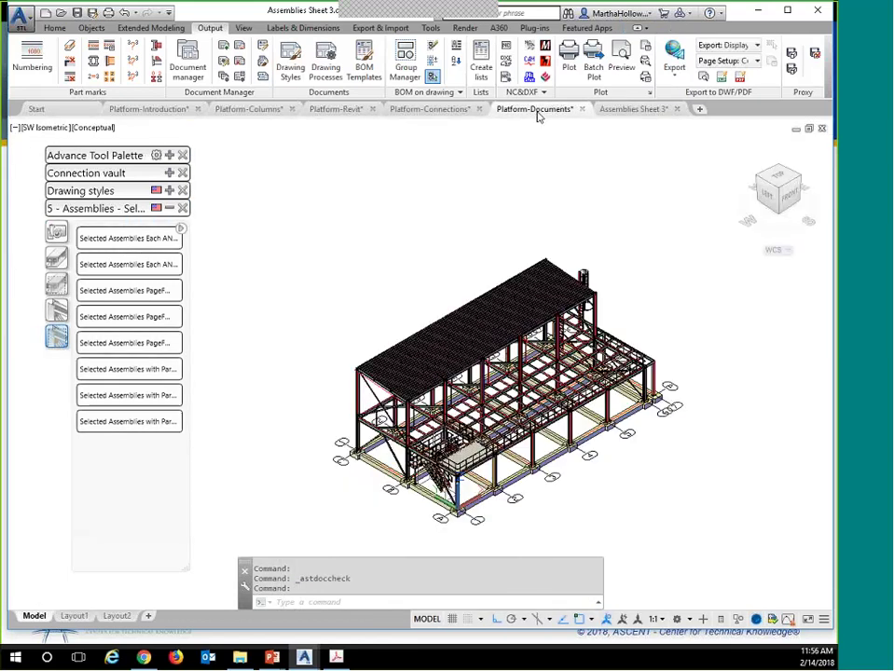
click(186, 58)
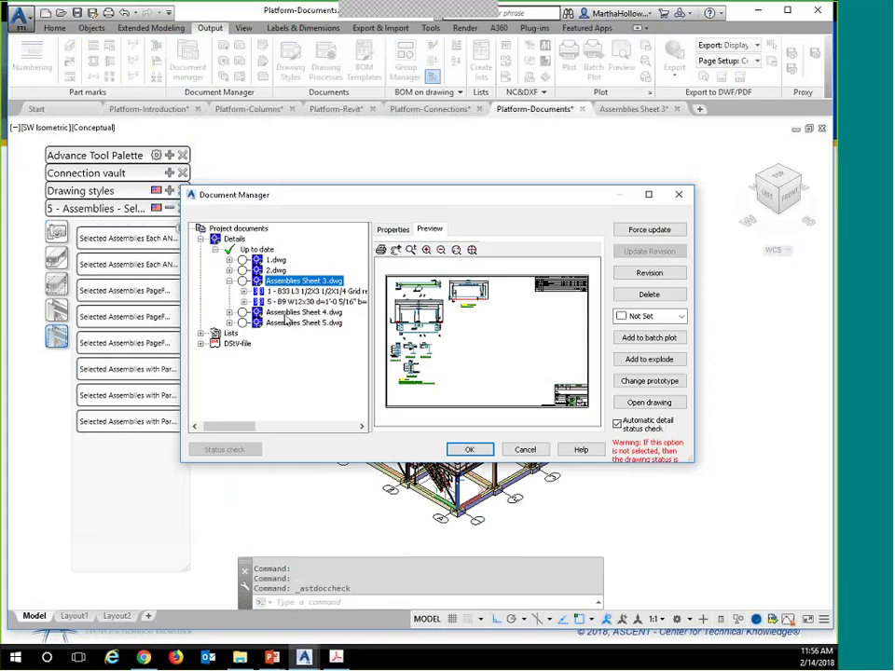
double_click(283, 313)
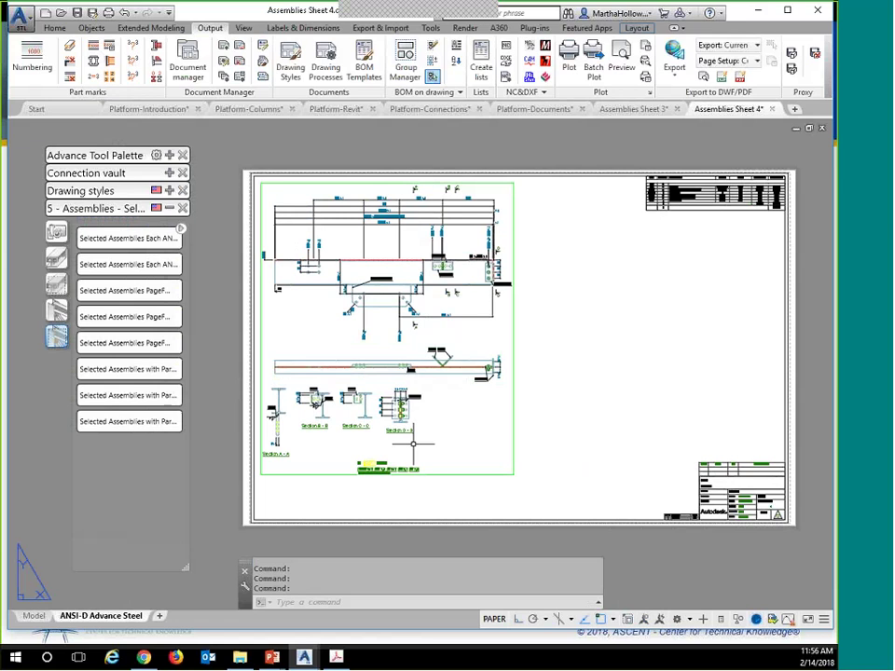
scroll(413, 443, up, 8)
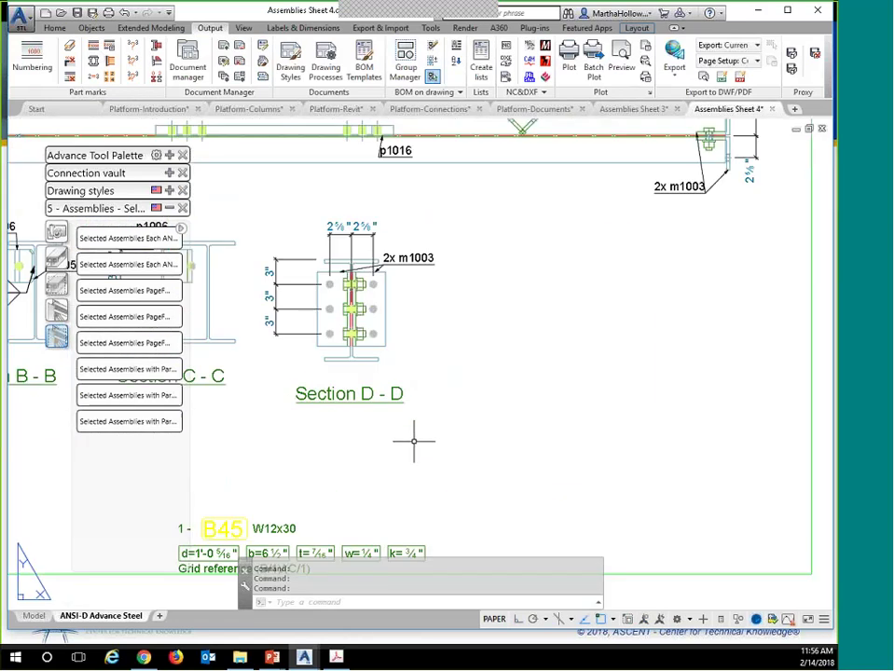
scroll(413, 444, down, 6)
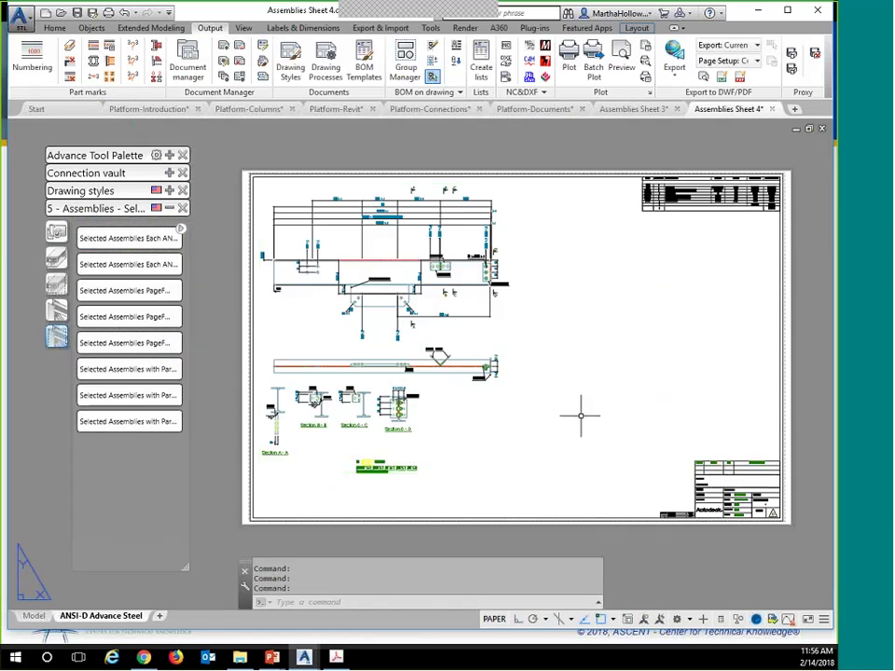
Close the Assemblies Sheet 4 and Assemblies Sheet 3 drawings without saving changes
click(772, 110)
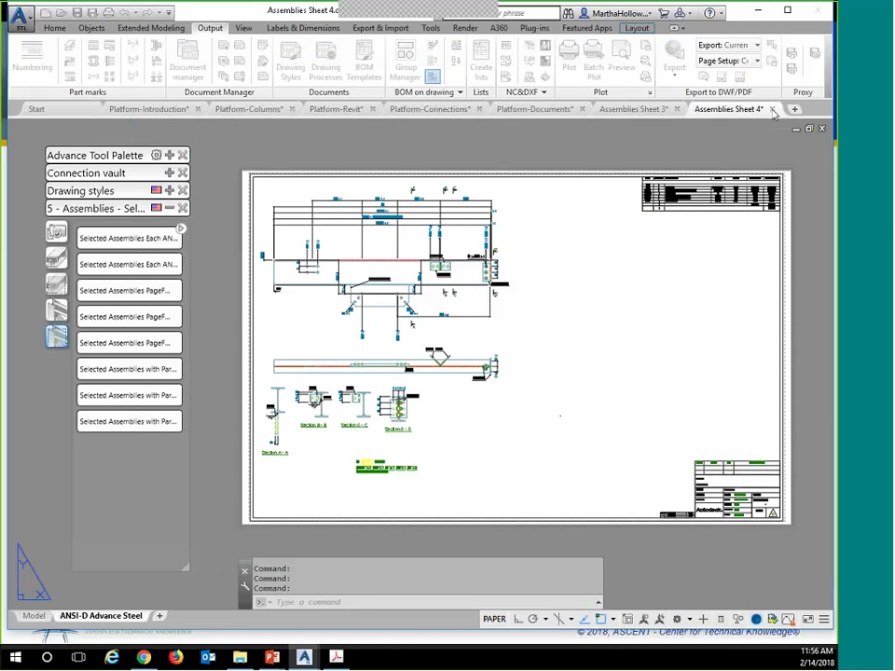
key(n)
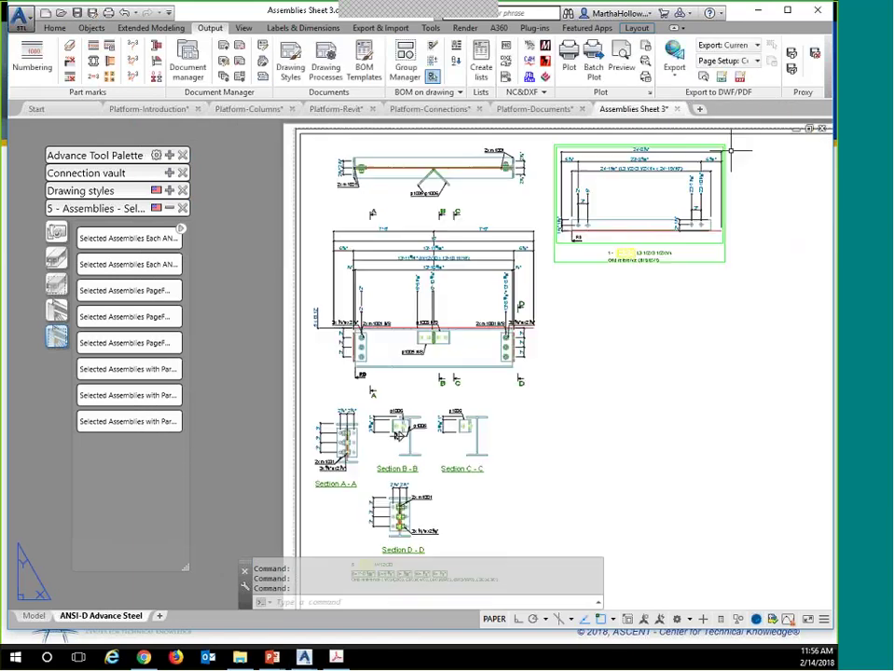
click(678, 109)
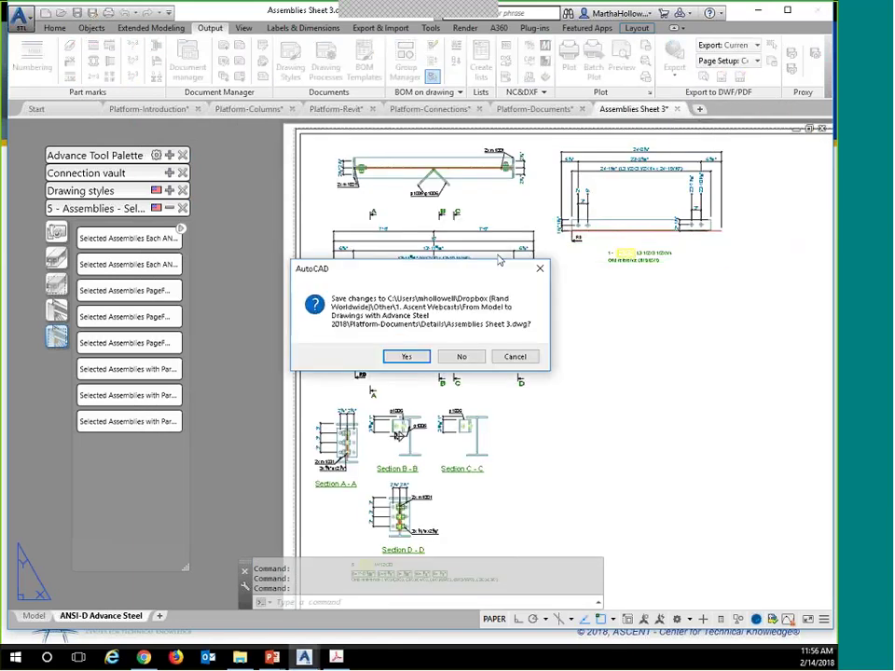
key(n)
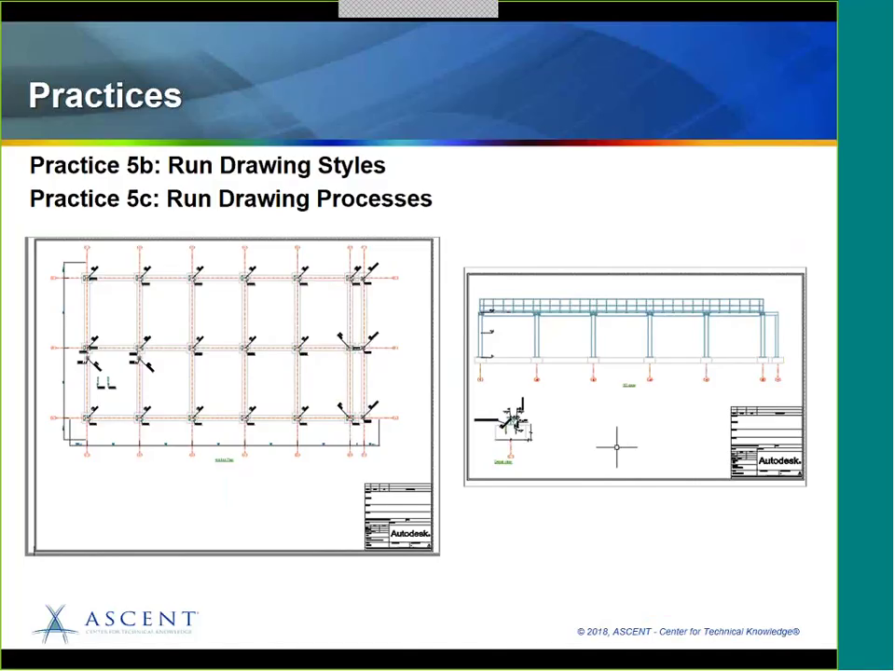
key(Right)
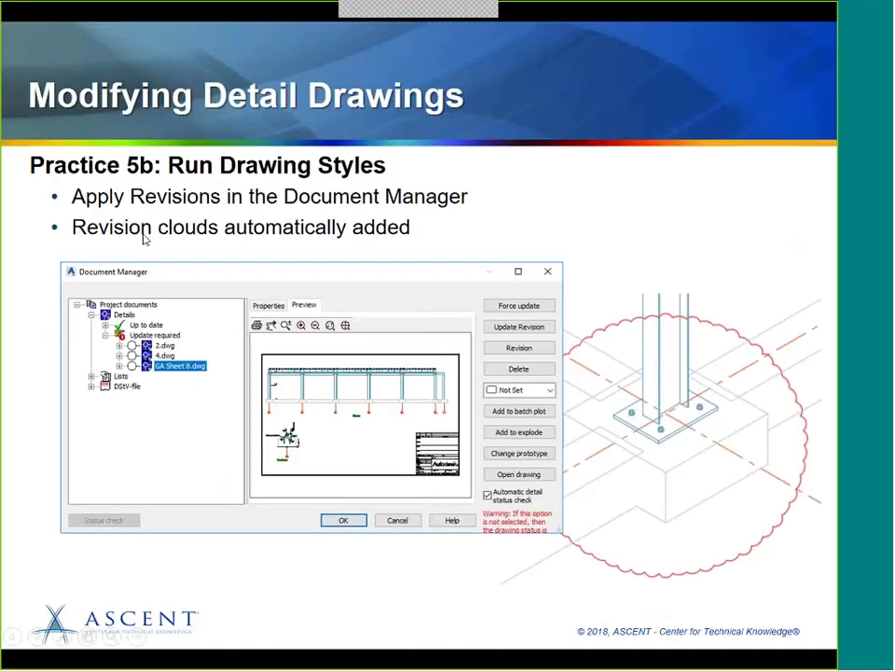